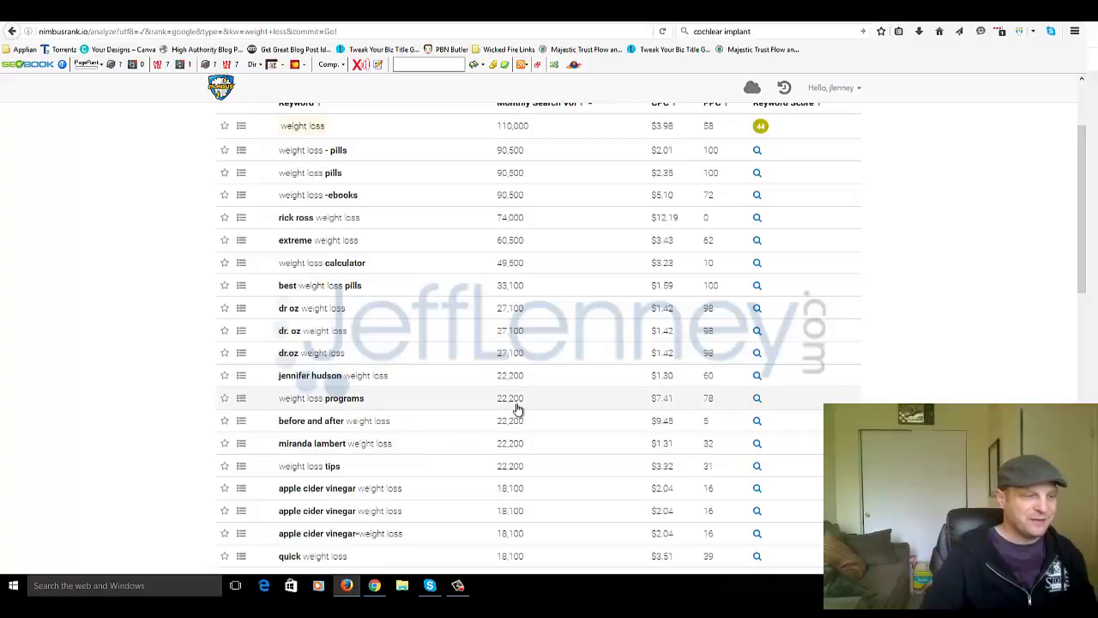
# Step: Check the keyword difficulty scores of "weight loss programs" and "jennifer hudson weight loss", collapsing the details of each
pyautogui.click(755, 399)
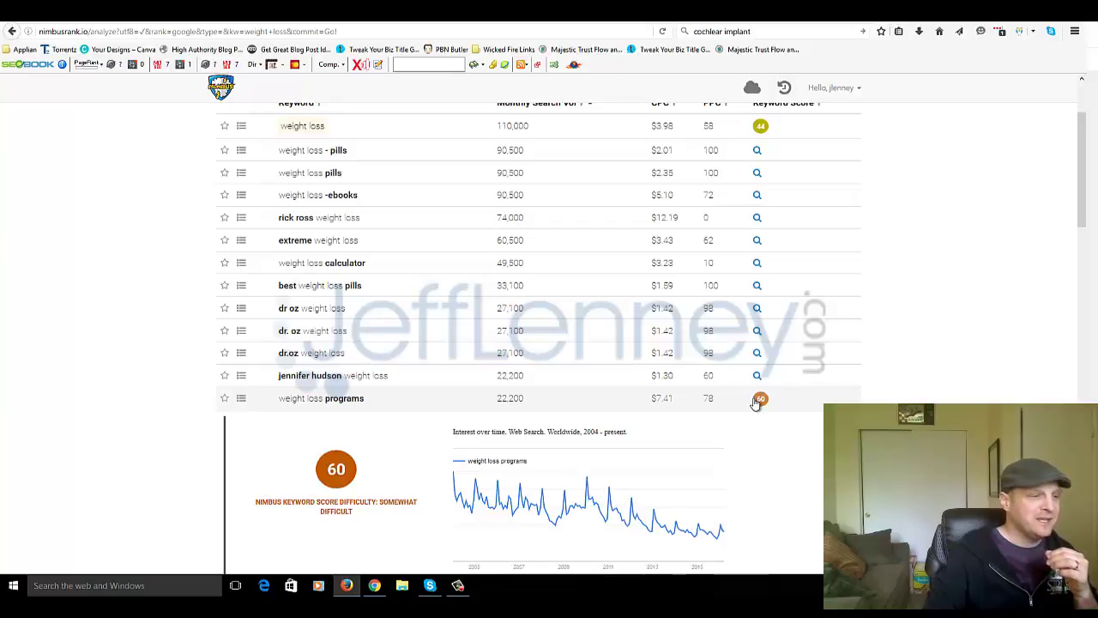
pyautogui.click(363, 410)
pyautogui.click(757, 376)
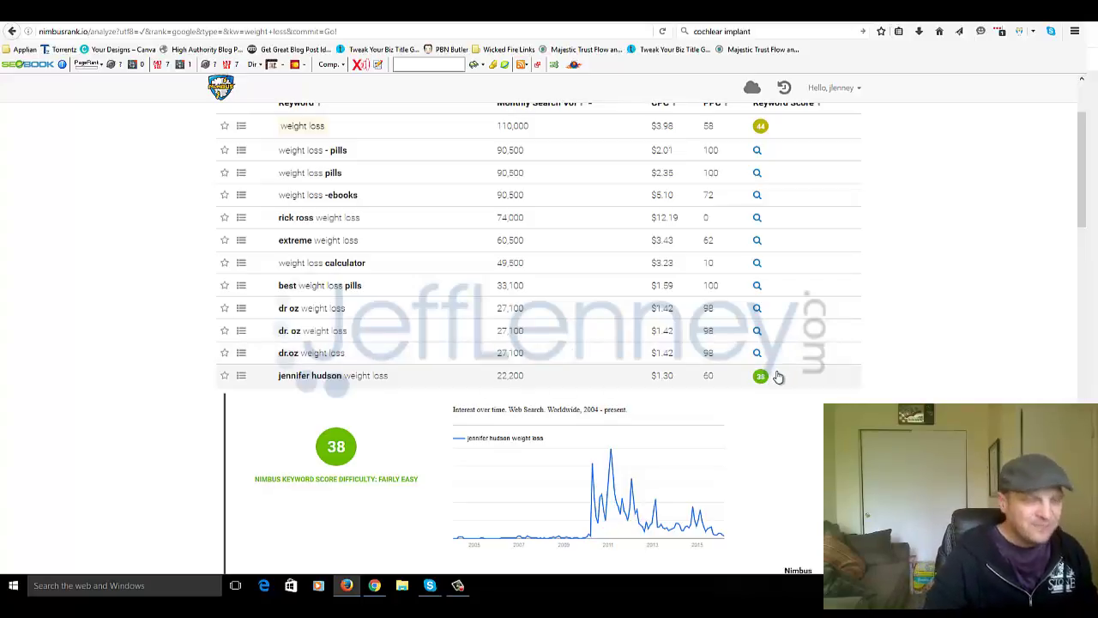
pyautogui.click(417, 380)
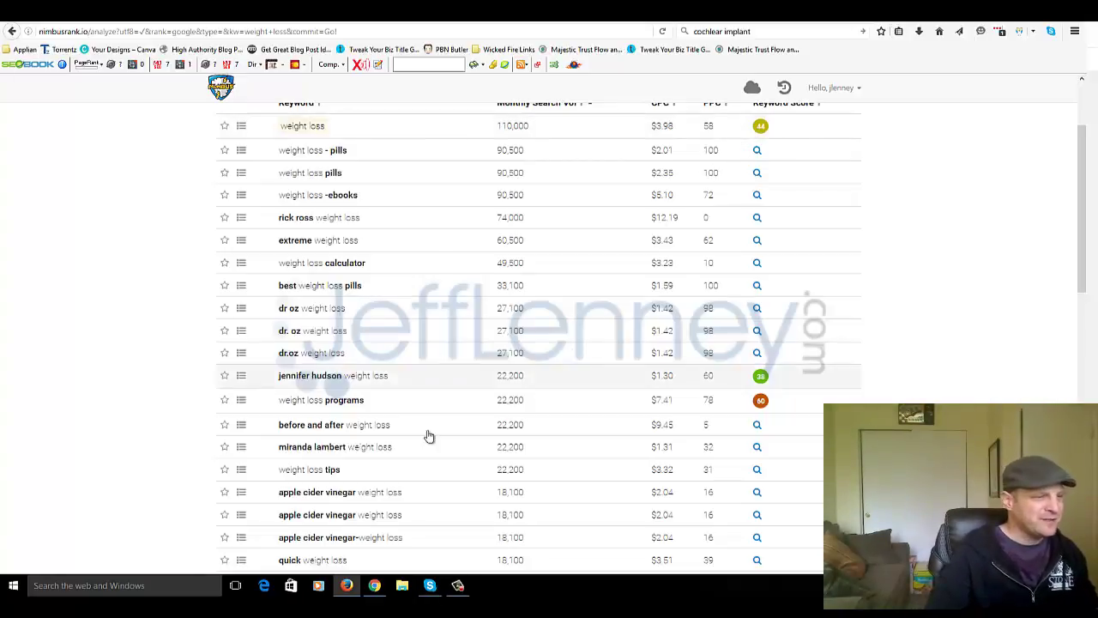
# Step: Check the difficulty score of "miranda lambert weight loss" and examine its interest trend and the Nimbus URL scores of its Google results
pyautogui.click(756, 449)
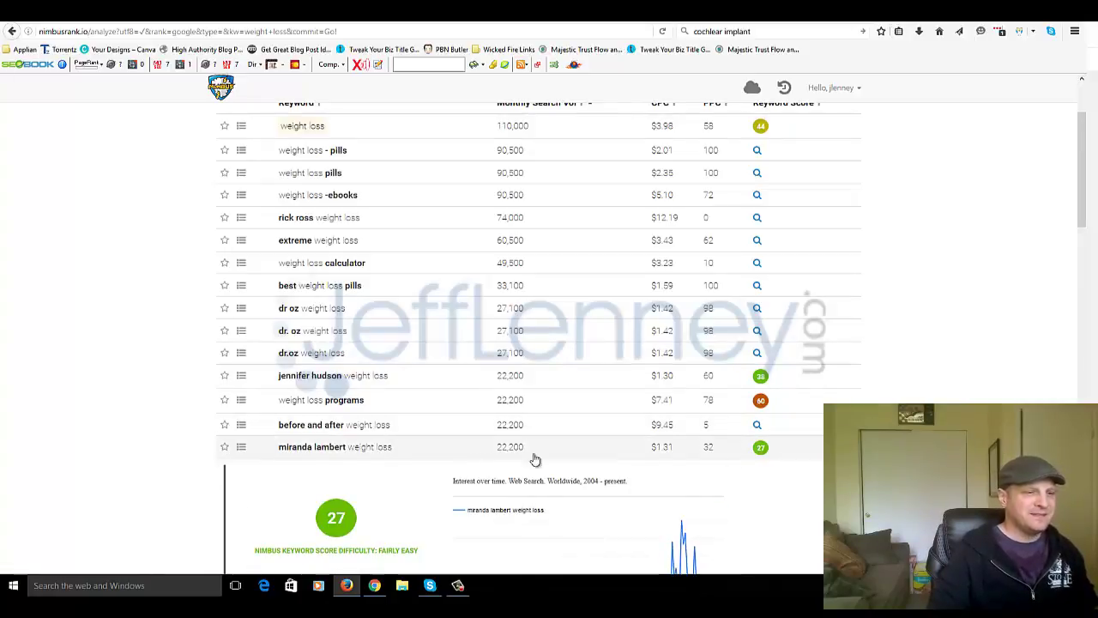
pyautogui.click(360, 452)
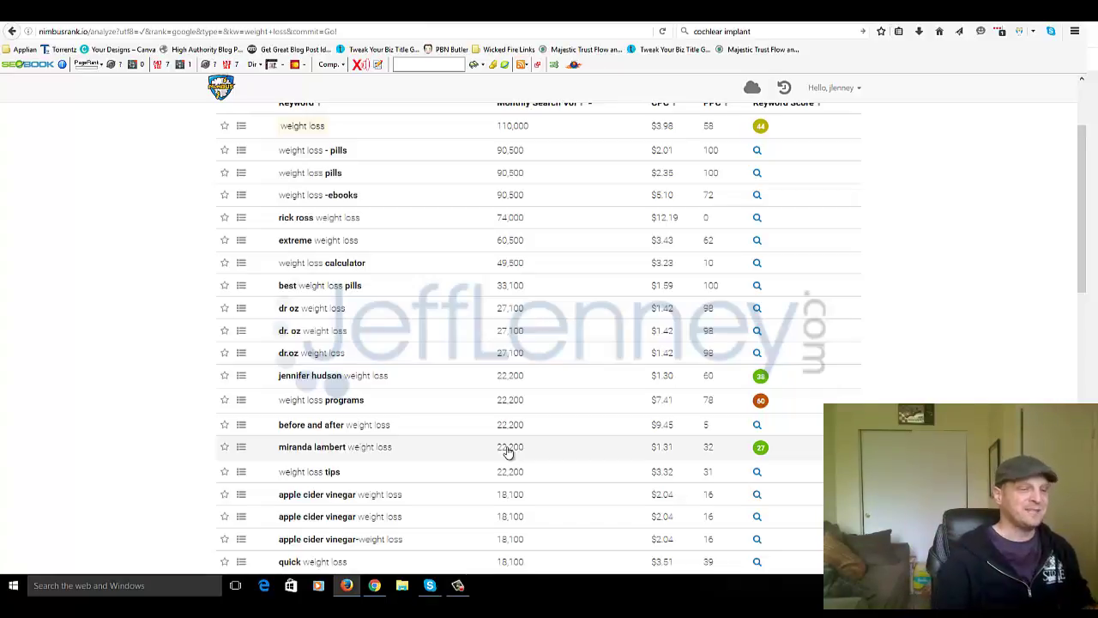
pyautogui.click(395, 457)
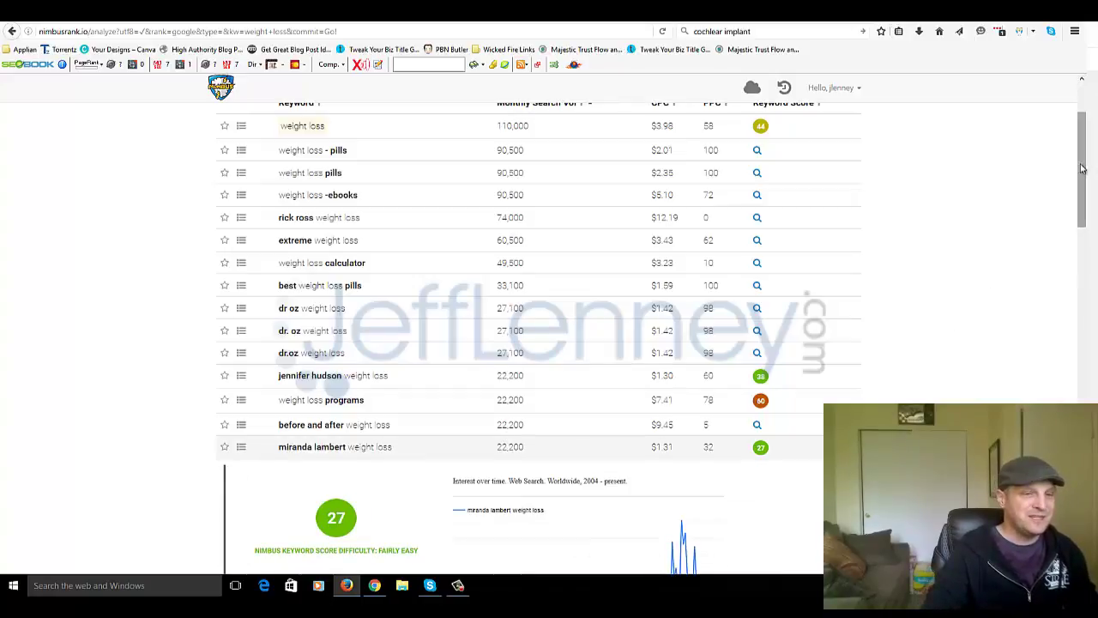
pyautogui.moveTo(1082, 168); pyautogui.dragTo(1081, 221)
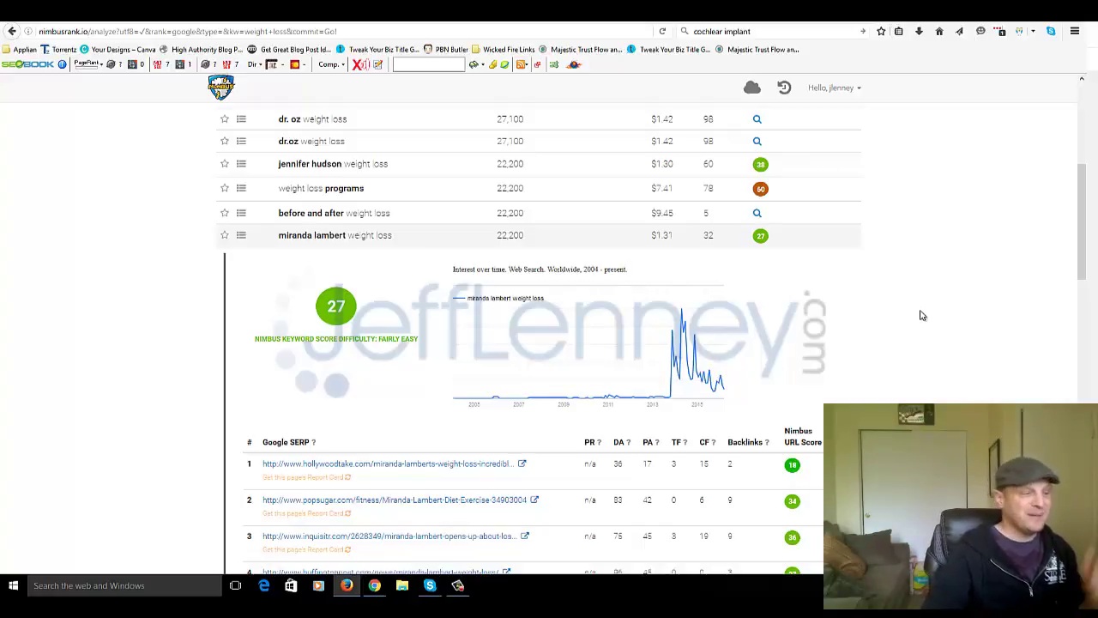
pyautogui.moveTo(1081, 220); pyautogui.dragTo(1082, 264)
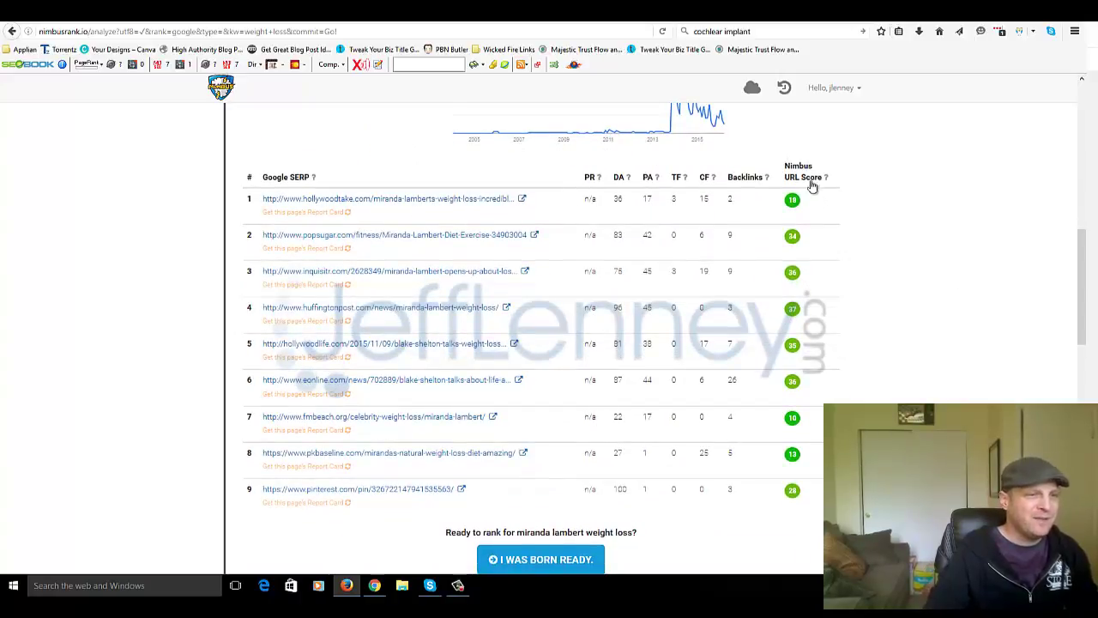
pyautogui.moveTo(827, 183)
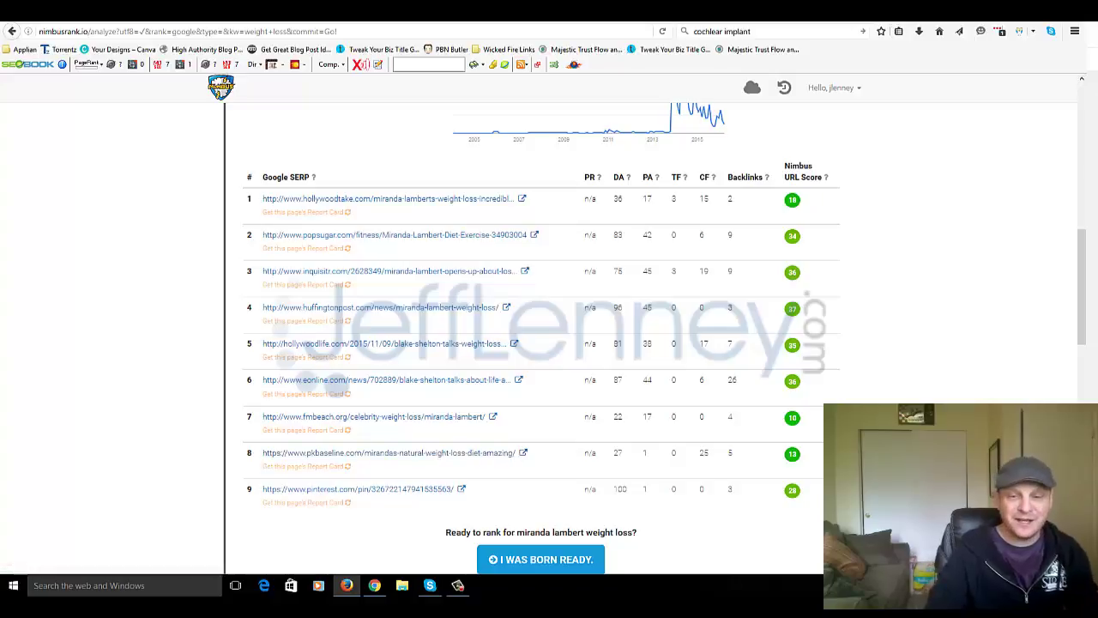
pyautogui.press('F10')
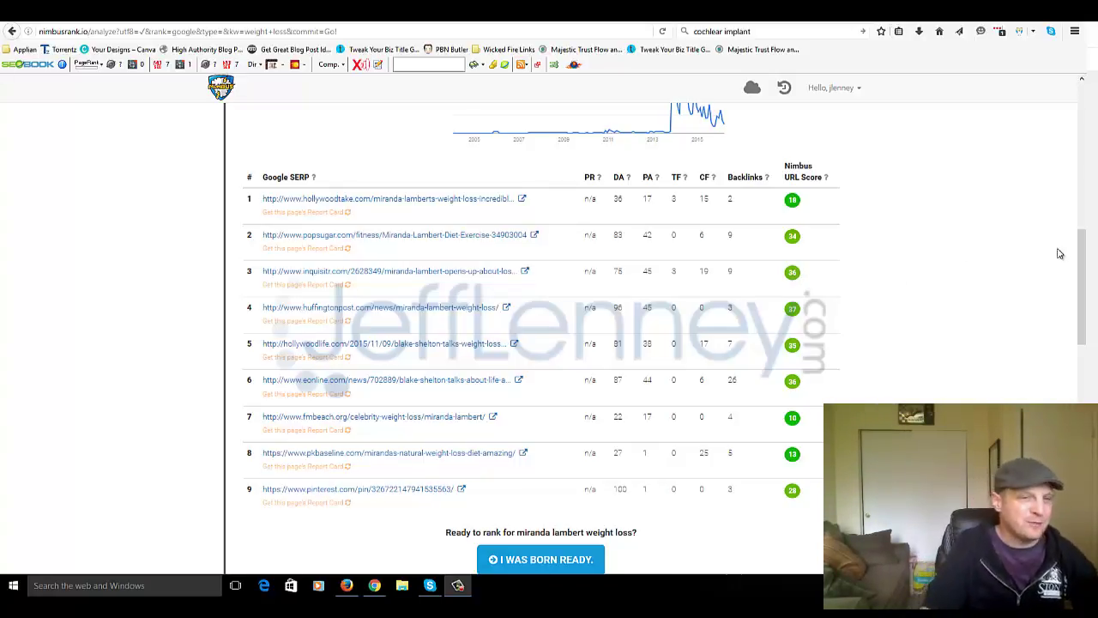
# Step: Run a Google Questions search for "weight loss" and sort the keywords by monthly search volume, highest first
pyautogui.moveTo(1081, 257); pyautogui.dragTo(1062, 93)
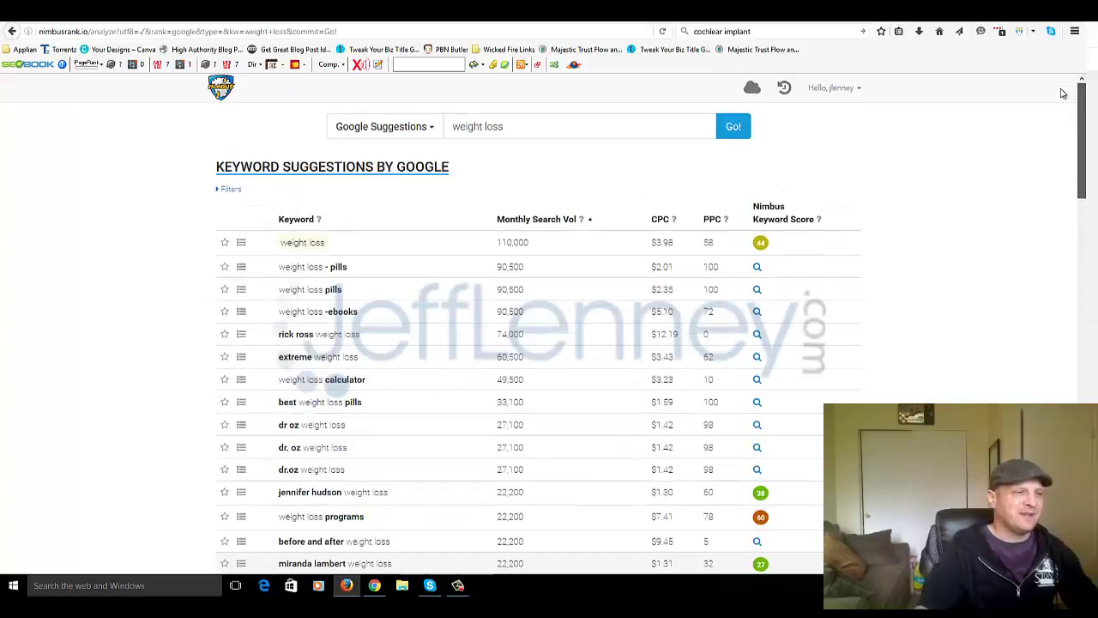
pyautogui.click(400, 127)
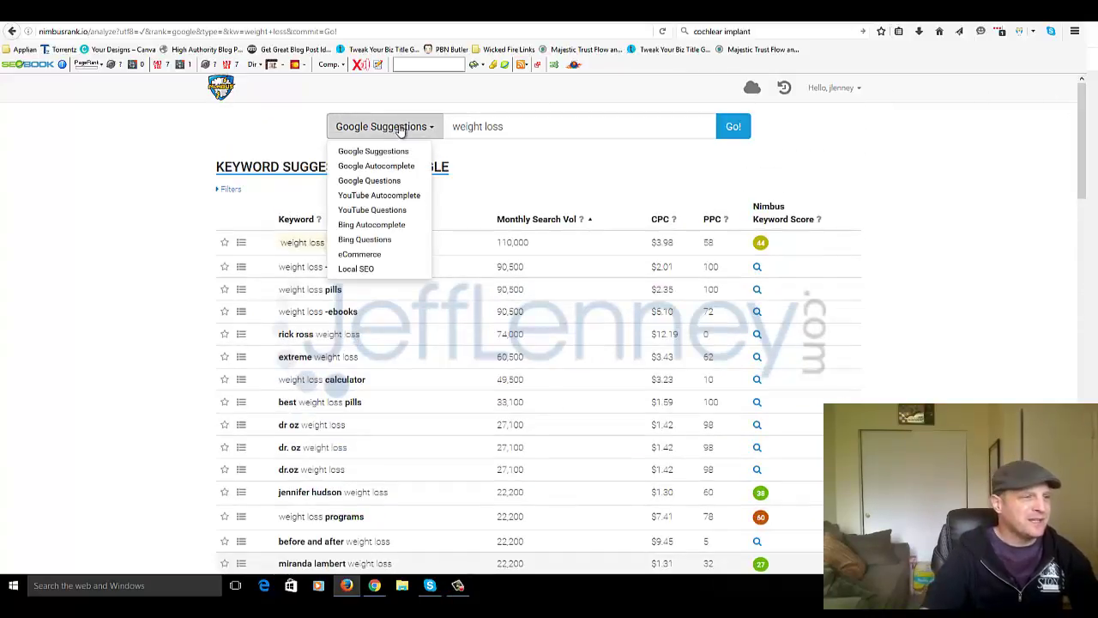
pyautogui.click(384, 183)
pyautogui.click(732, 128)
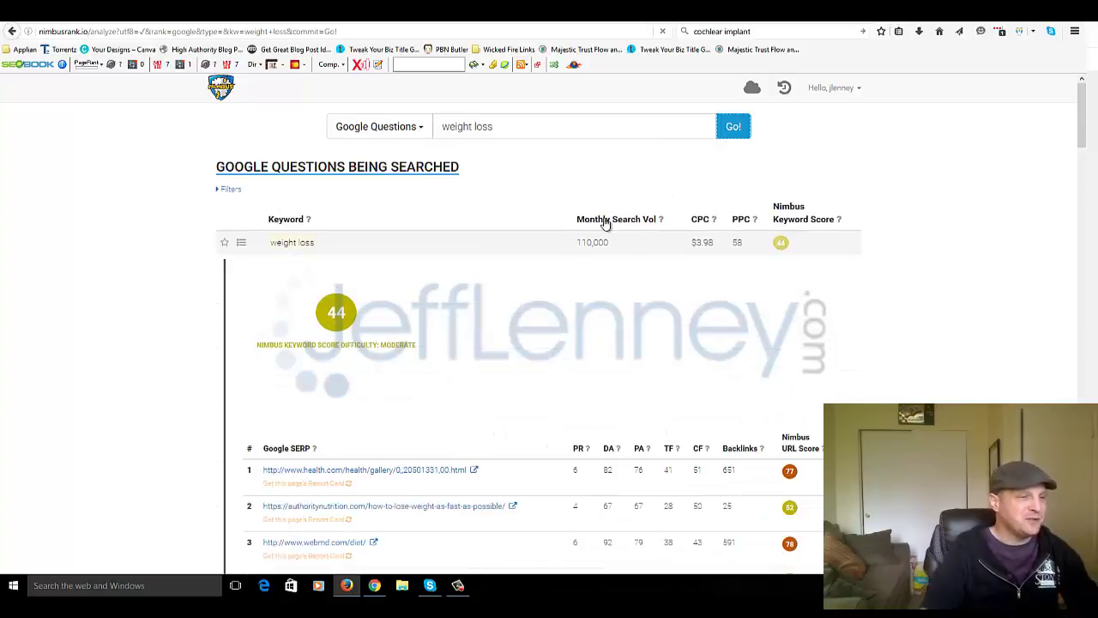
pyautogui.click(604, 220)
pyautogui.click(605, 222)
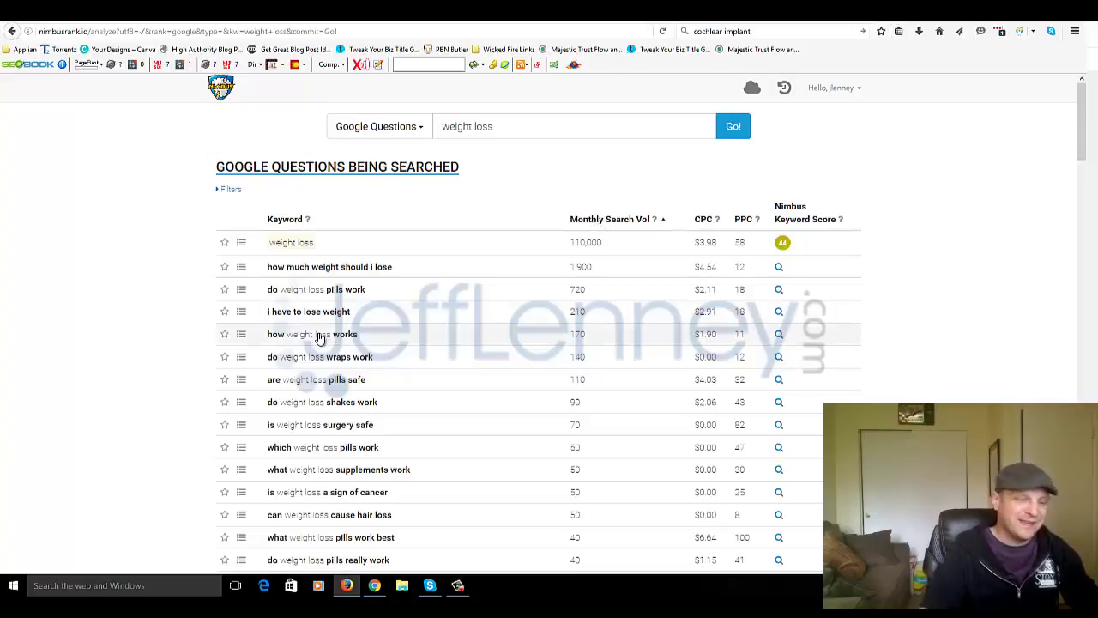
# Step: Search Google Questions for "lose weight" and sort the keywords by highest monthly search volume
pyautogui.click(491, 129)
pyautogui.hotkey('ctrl', 'a')
pyautogui.write('lo')
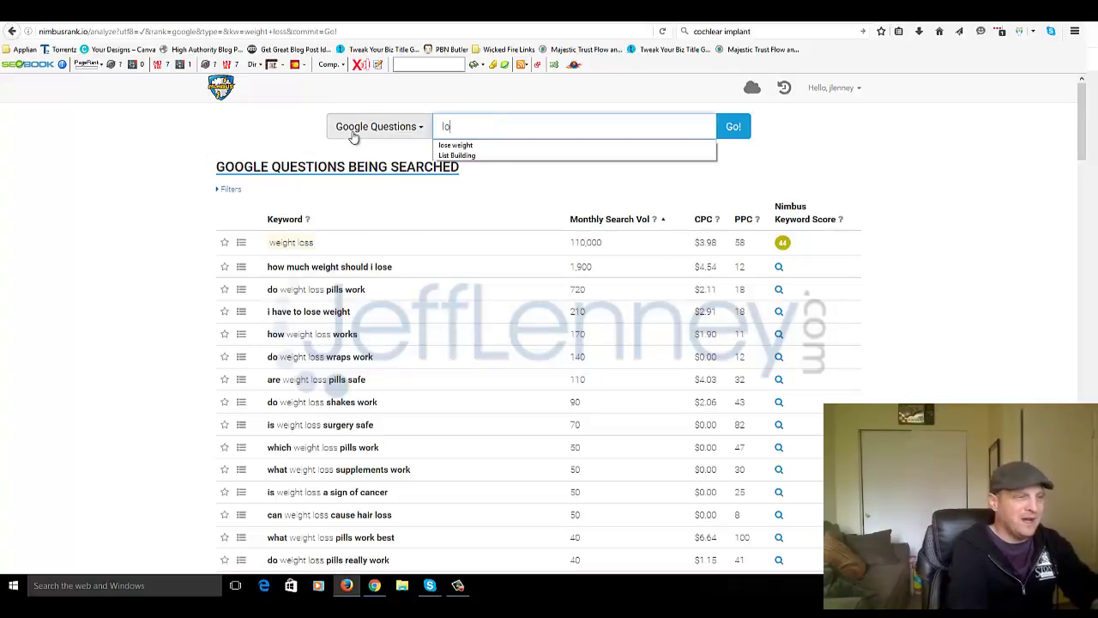
pyautogui.write('se weight')
pyautogui.press('Return')
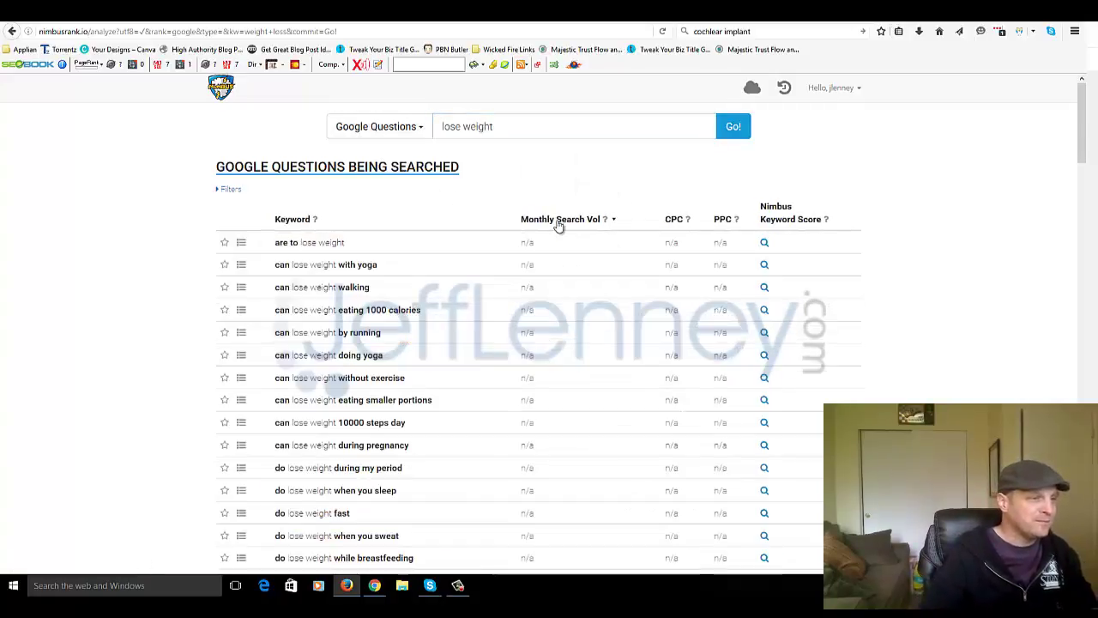
pyautogui.click(551, 221)
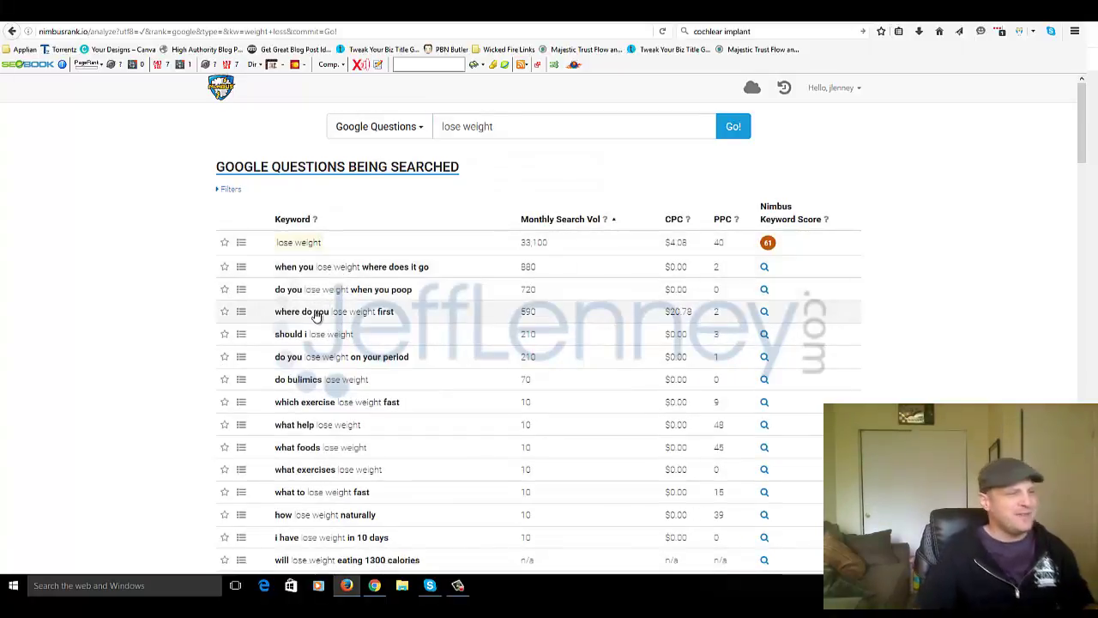
# Step: Extend the query to "how to lose weight", run it, and sort the questions by highest monthly search volume
pyautogui.click(533, 129)
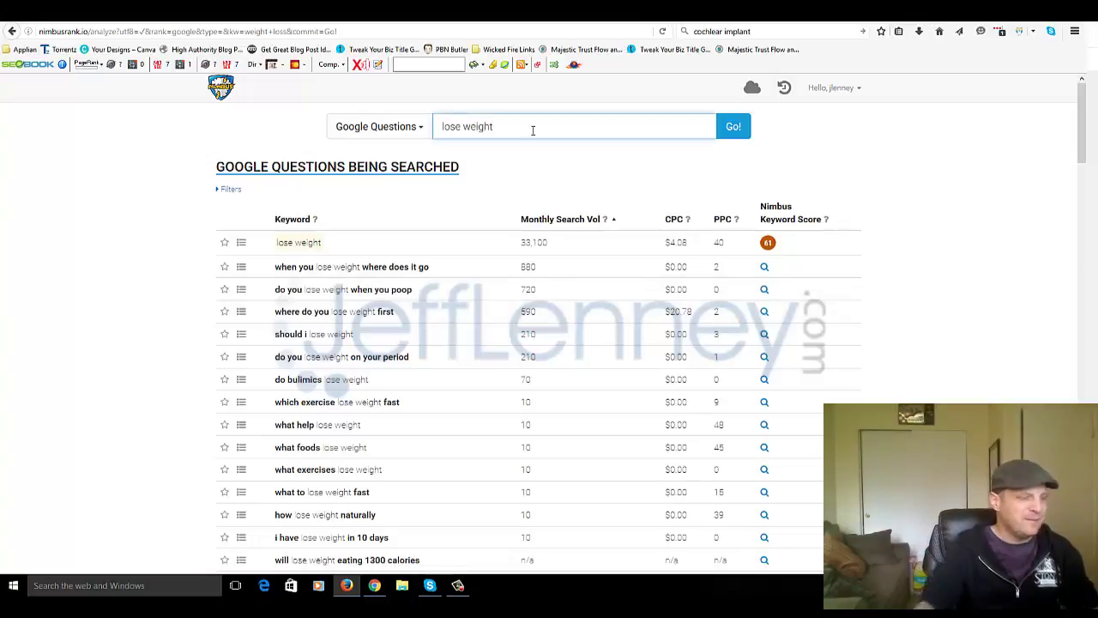
pyautogui.press('Home')
pyautogui.write('how to')
pyautogui.press('Return')
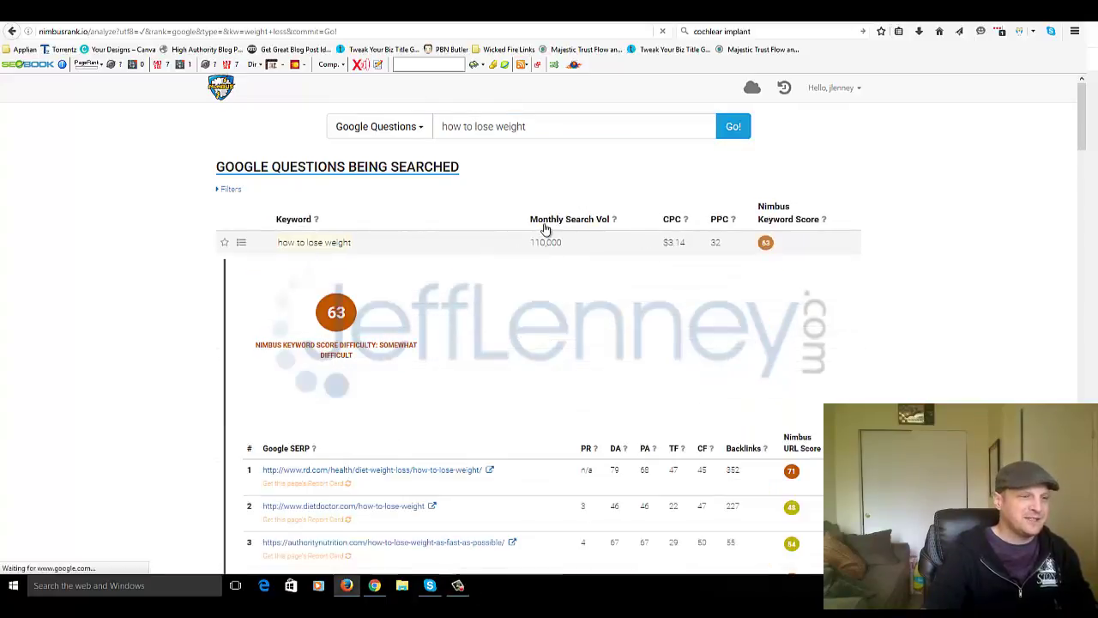
pyautogui.click(550, 220)
pyautogui.click(545, 224)
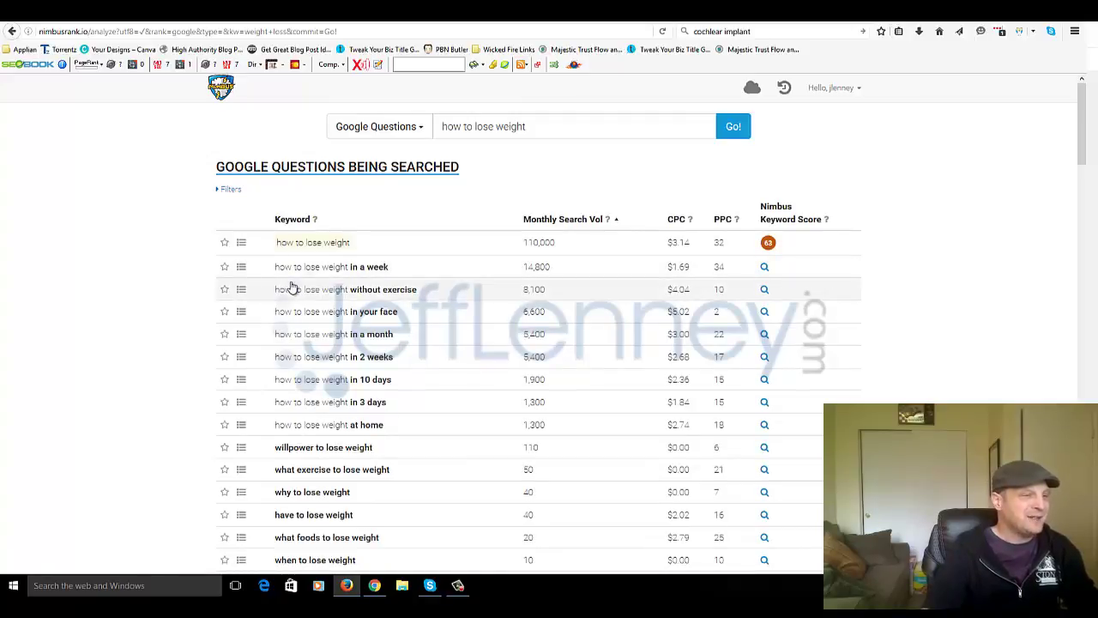
# Step: Check the difficulty scores of "how to lose weight in a week" and "how to lose weight without exercise", collapsing each result
pyautogui.click(767, 271)
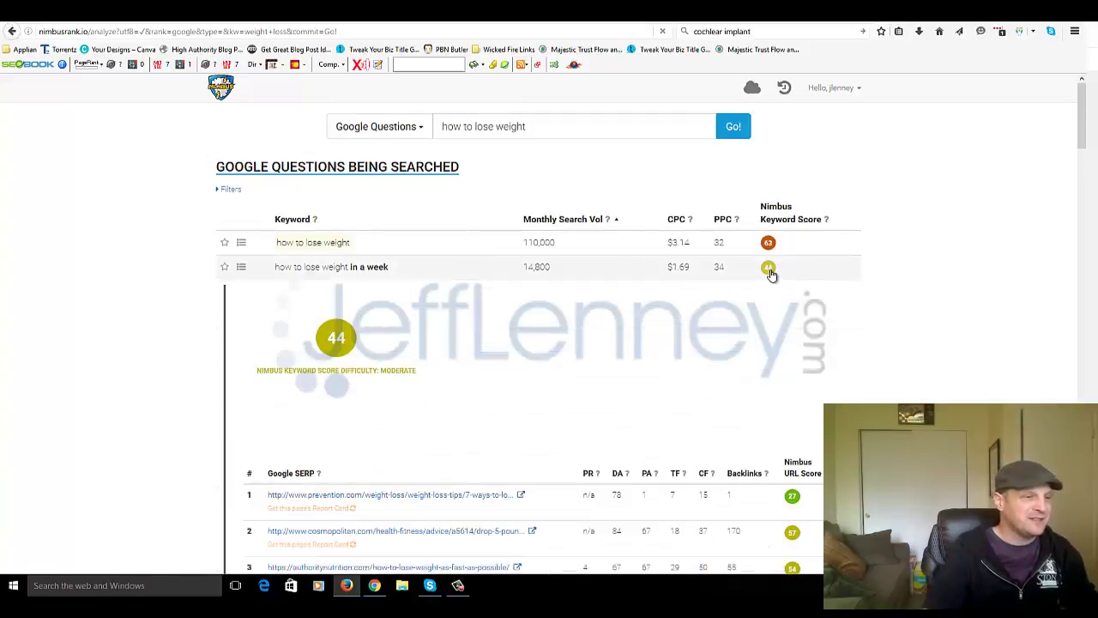
pyautogui.click(432, 268)
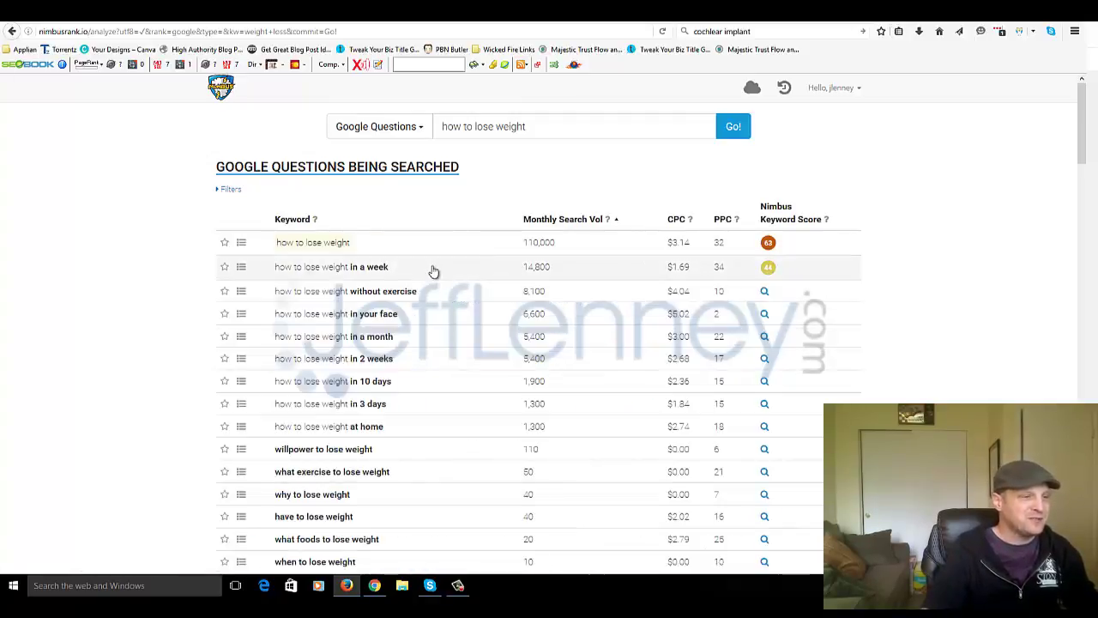
pyautogui.click(762, 293)
pyautogui.click(768, 291)
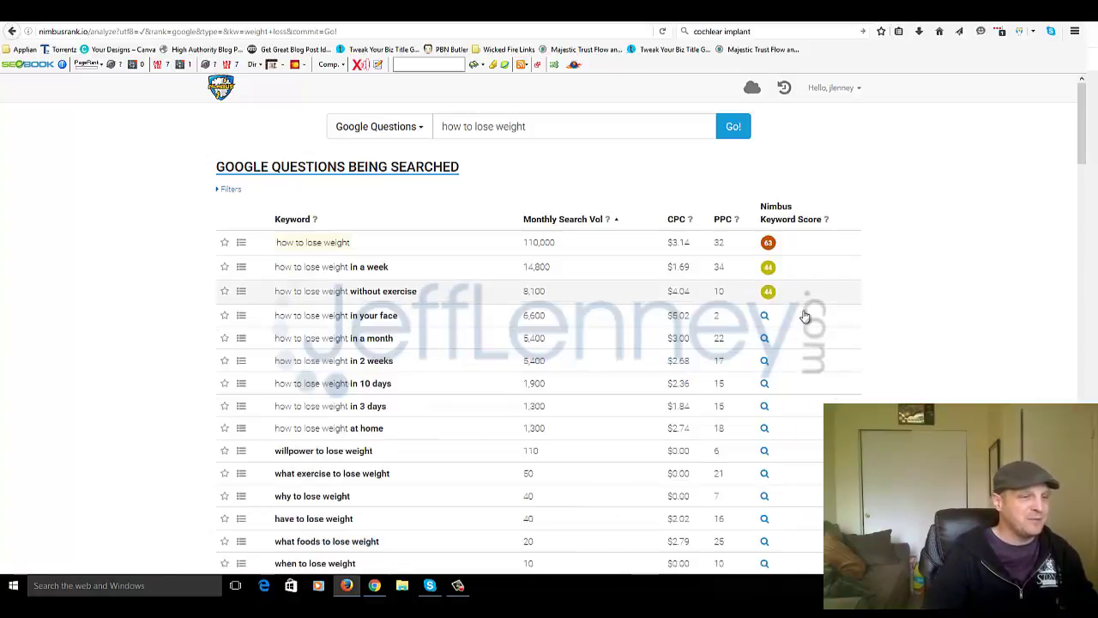
pyautogui.click(453, 297)
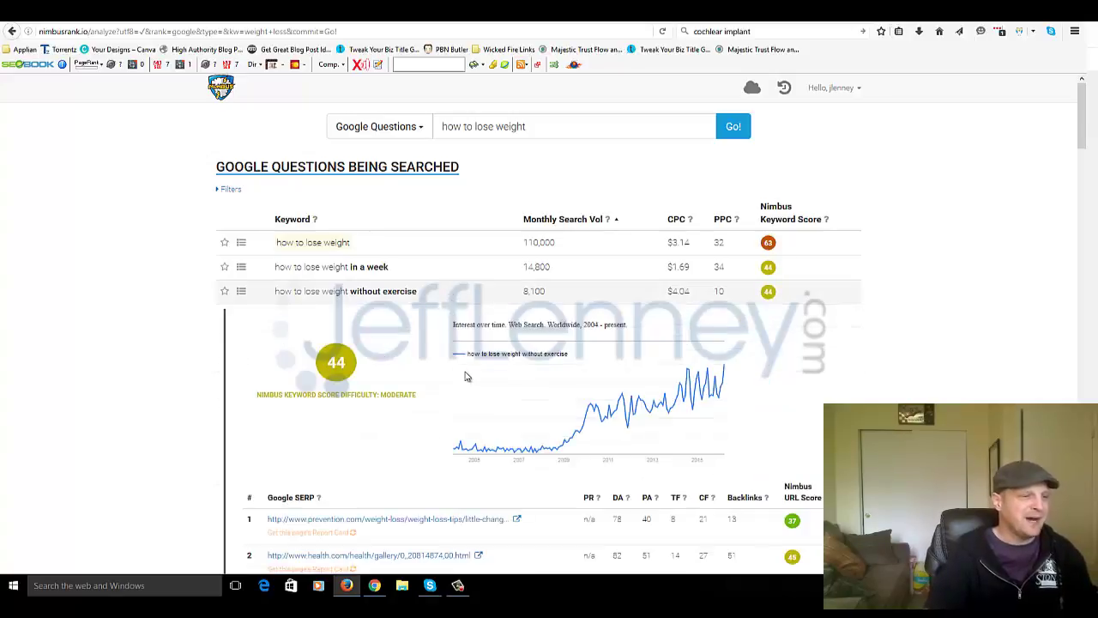
pyautogui.click(462, 293)
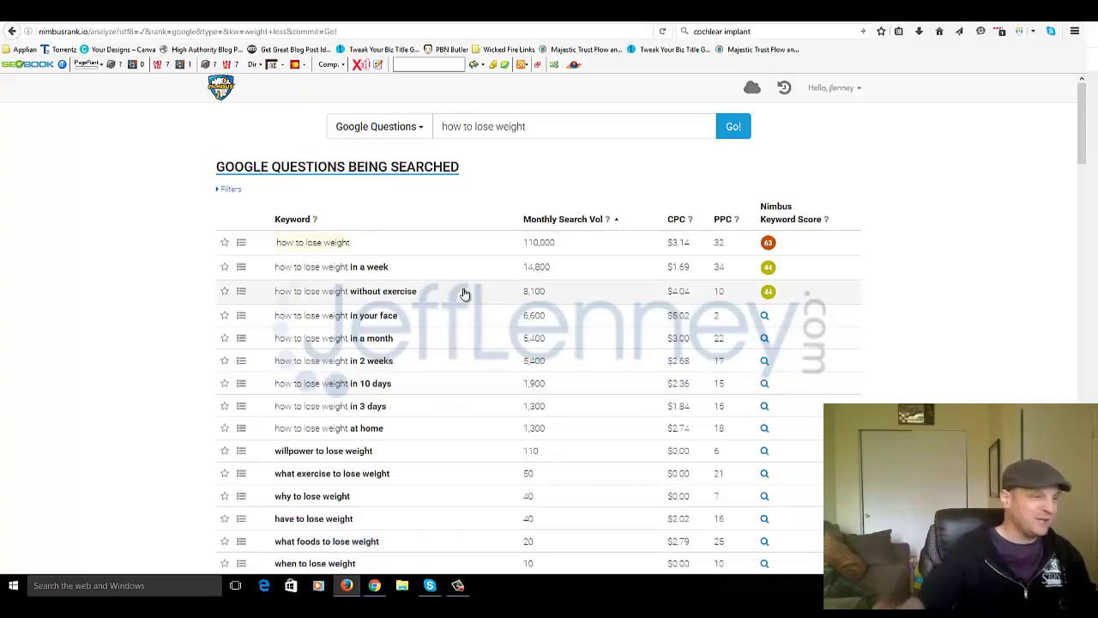
# Step: Check the difficulty scores of "how to lose weight in your face" and "how to lose weight in a month", collapsing each result
pyautogui.click(765, 318)
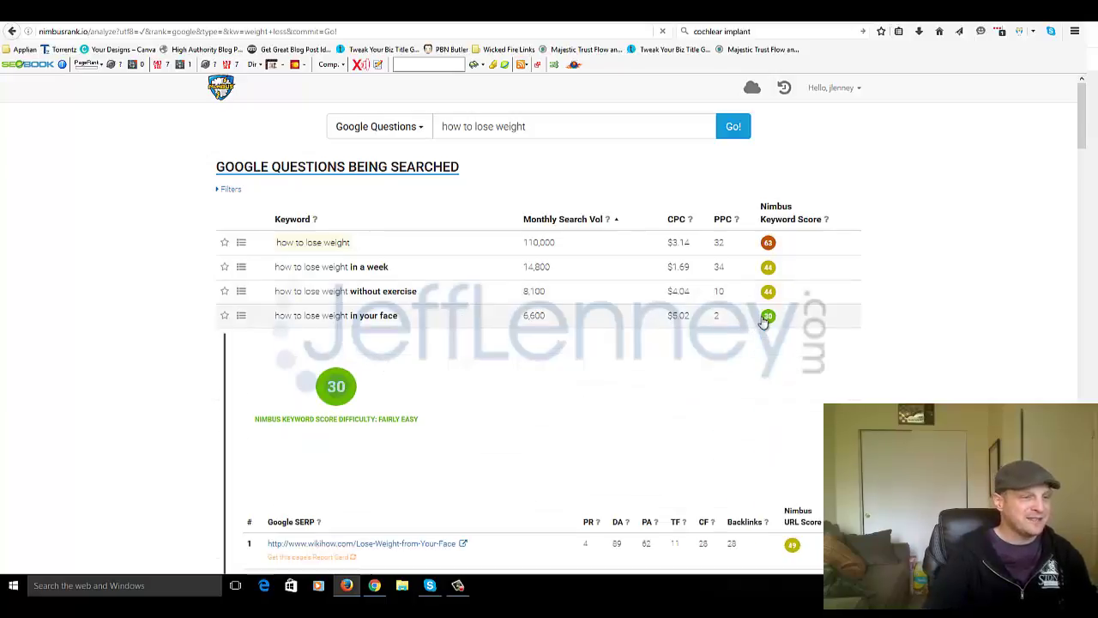
pyautogui.click(384, 317)
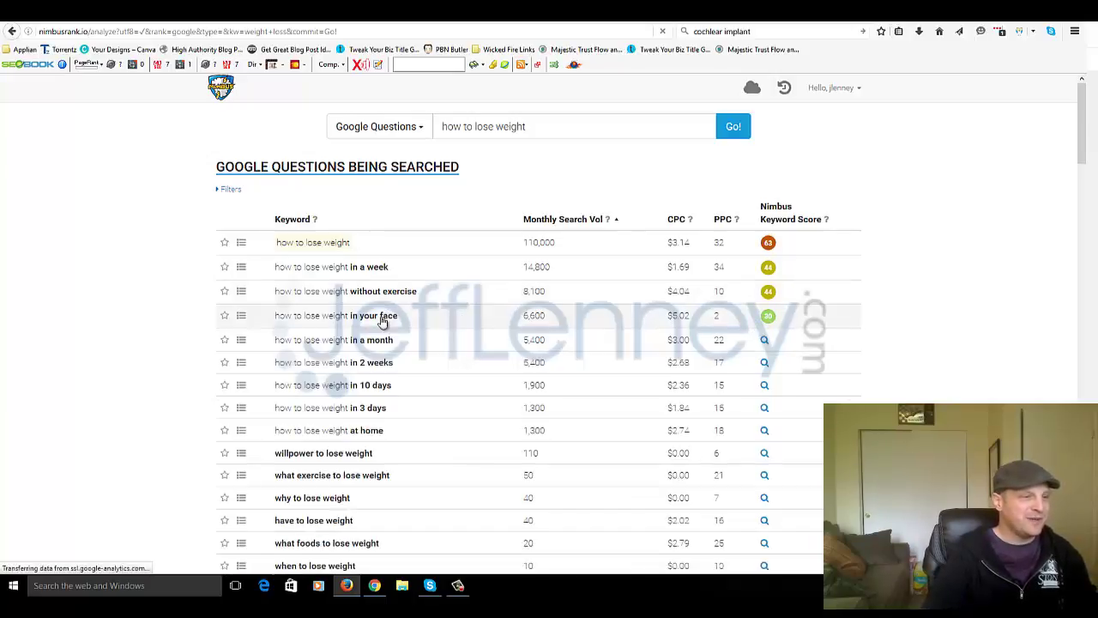
pyautogui.click(764, 340)
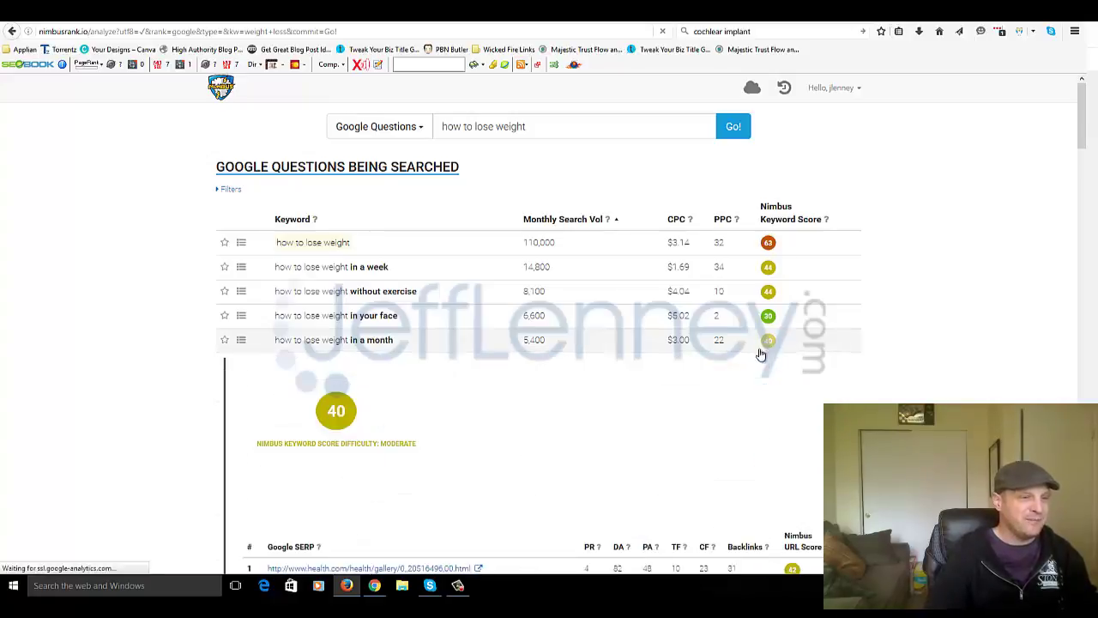
pyautogui.click(422, 344)
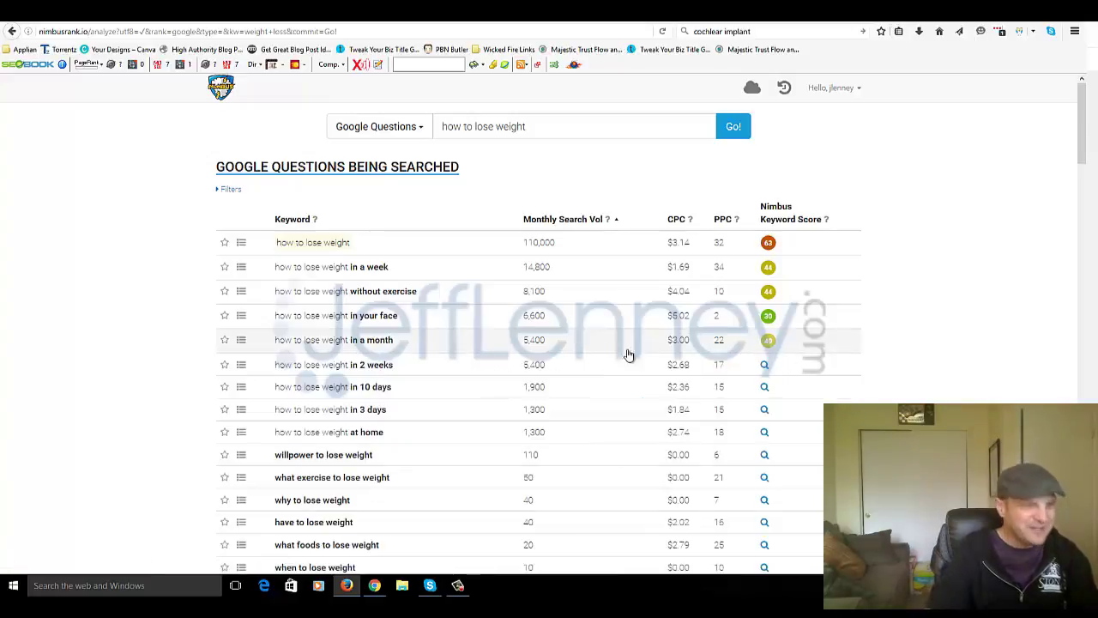
# Step: Check the difficulty score of "how to lose weight in 2 weeks" and request the one for "how to lose weight in 10 days"
pyautogui.click(761, 368)
pyautogui.click(403, 374)
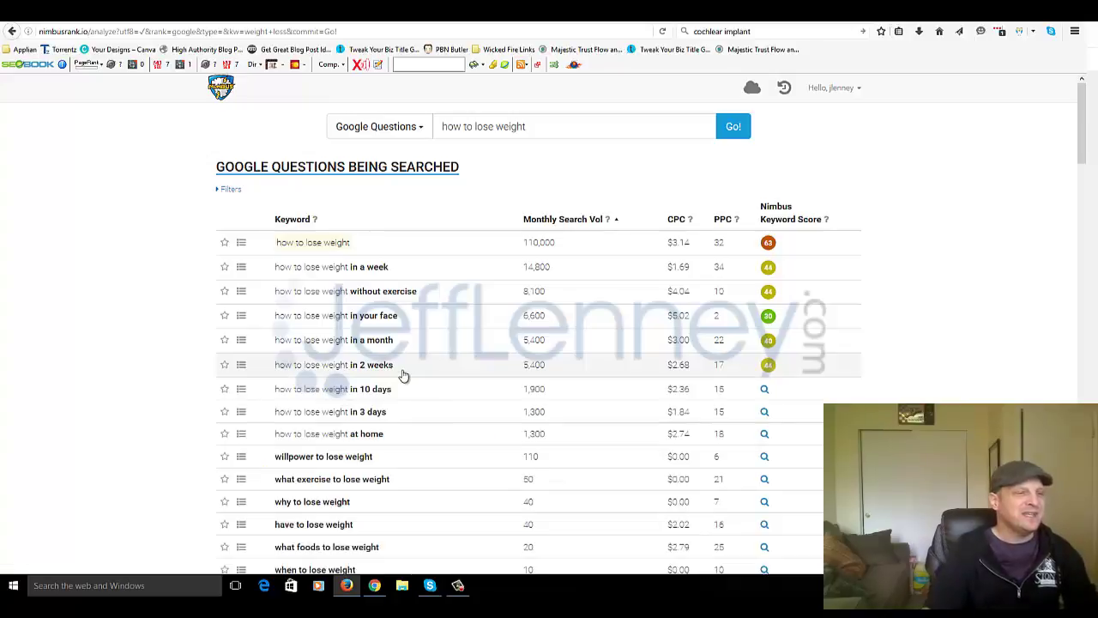
pyautogui.doubleClick(381, 390)
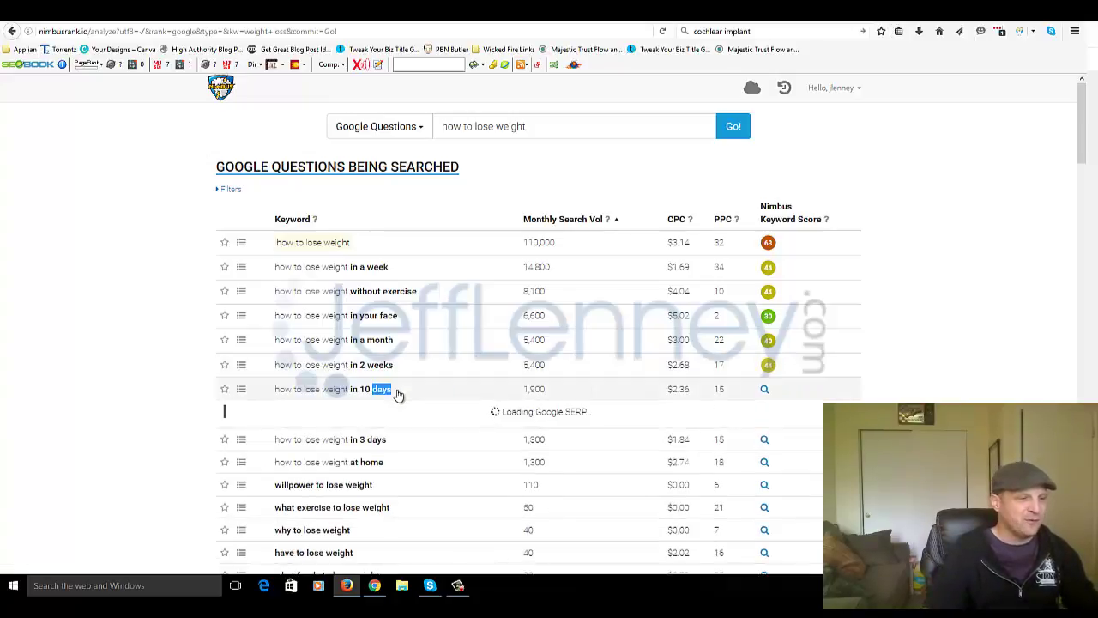
pyautogui.click(398, 393)
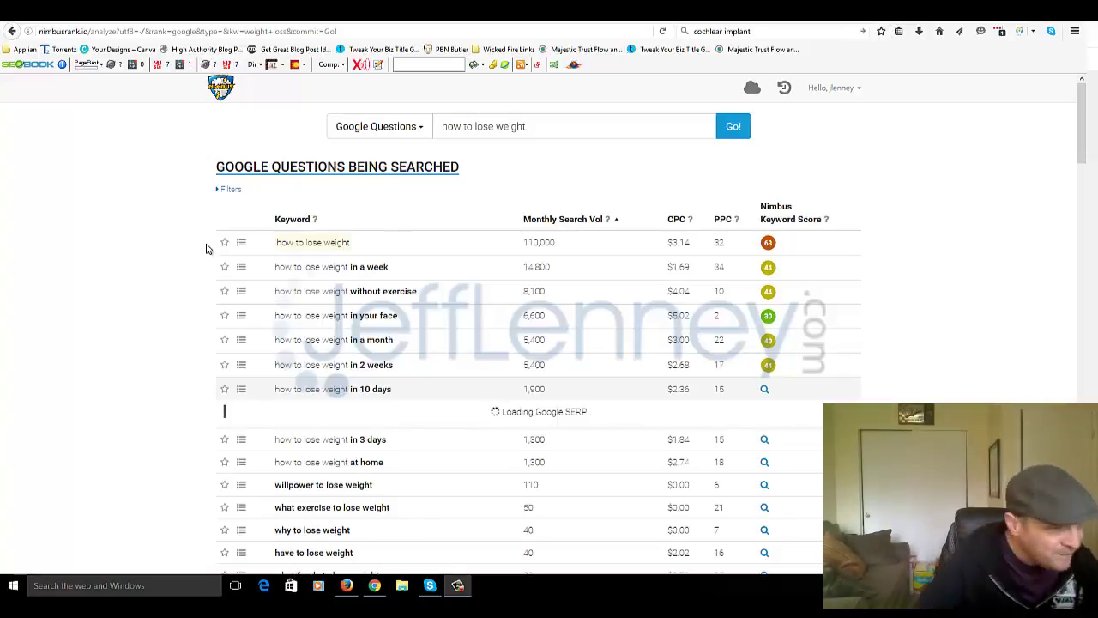
# Step: Reopen the details of "how to lose weight in your face" and examine its interest-over-time chart and top Google results
pyautogui.click(399, 316)
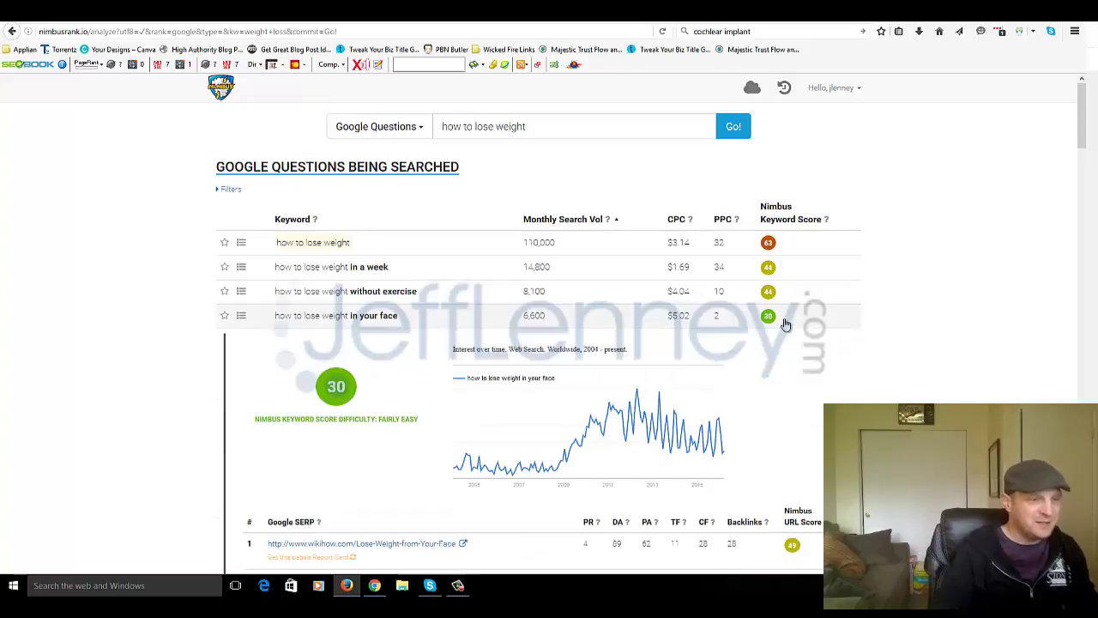
pyautogui.moveTo(1082, 146); pyautogui.dragTo(1083, 166)
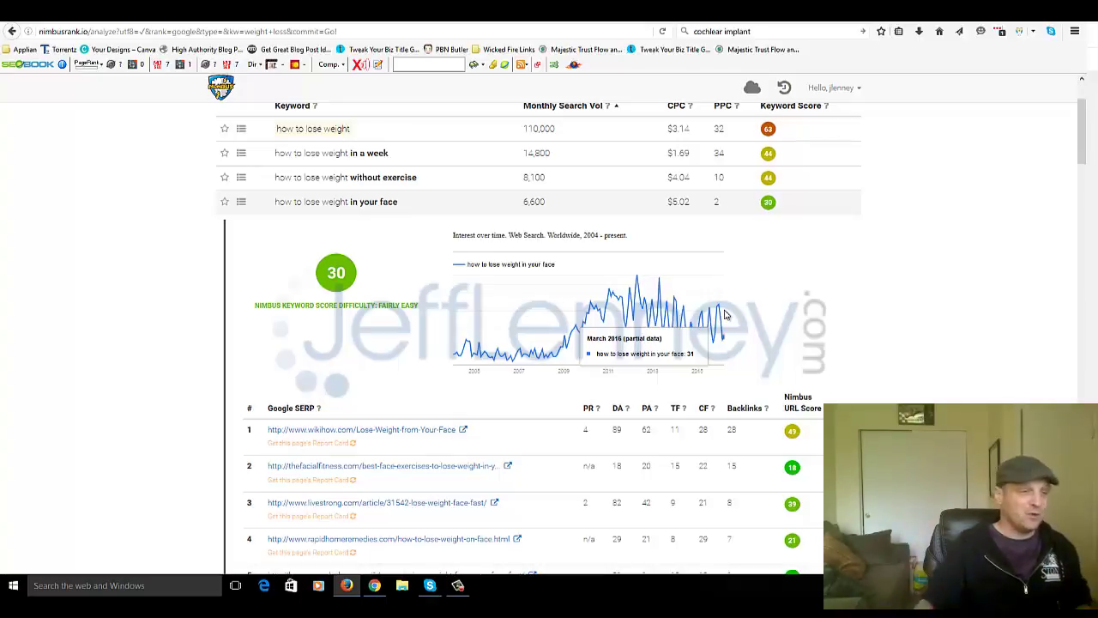
pyautogui.click(354, 211)
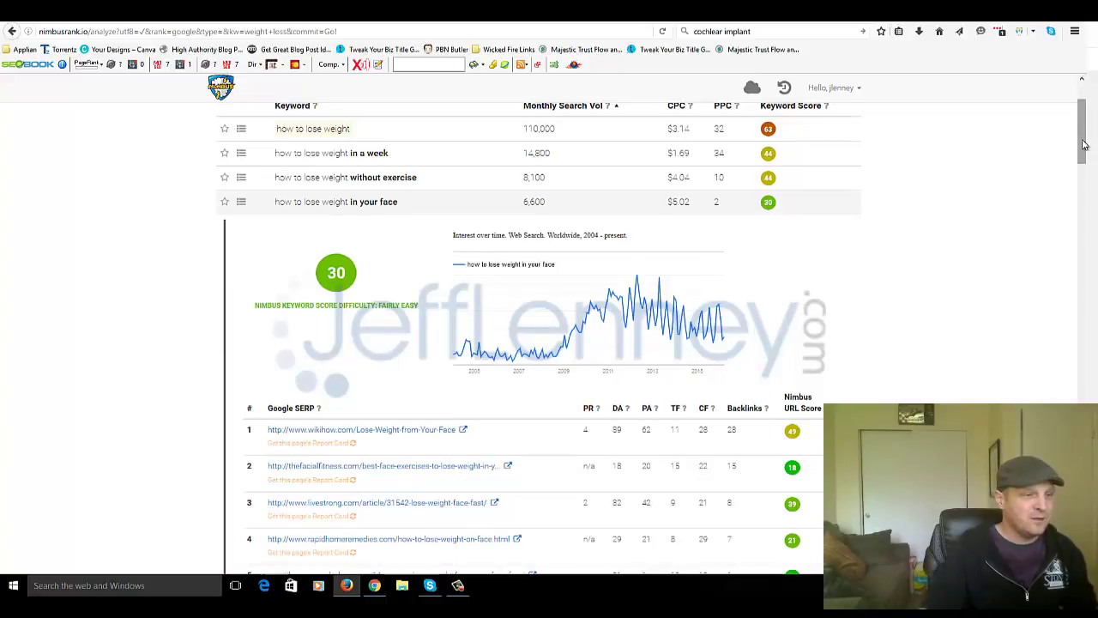
# Step: Open the ranking plan for "how to lose weight in your face" and review its SEO checklist through the Backlinks statistics
pyautogui.moveTo(1079, 127); pyautogui.dragTo(1079, 174)
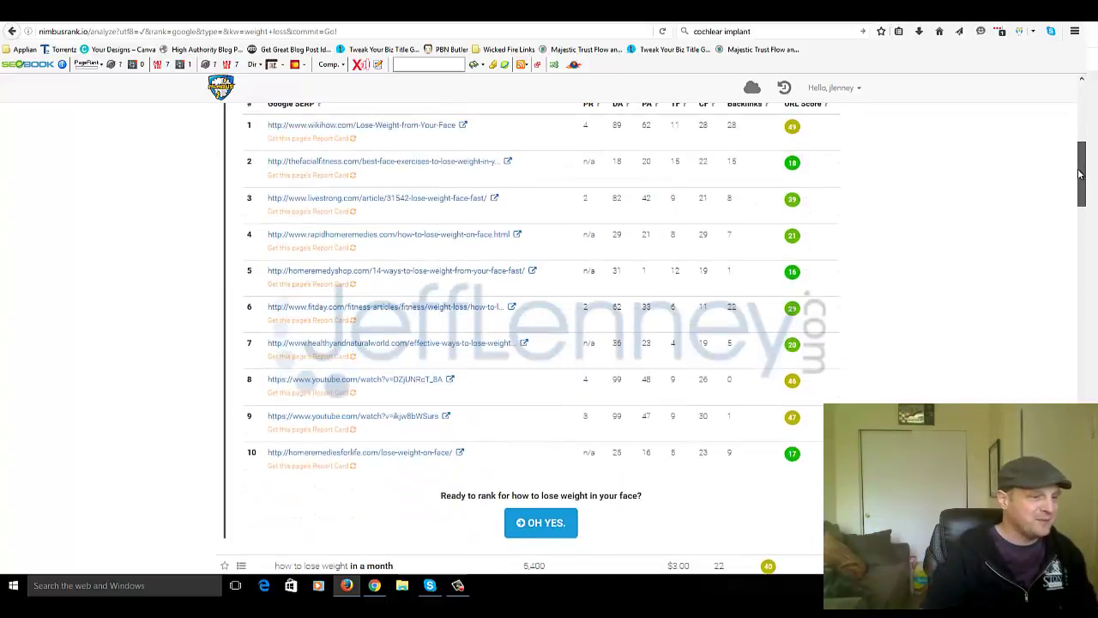
pyautogui.click(533, 525)
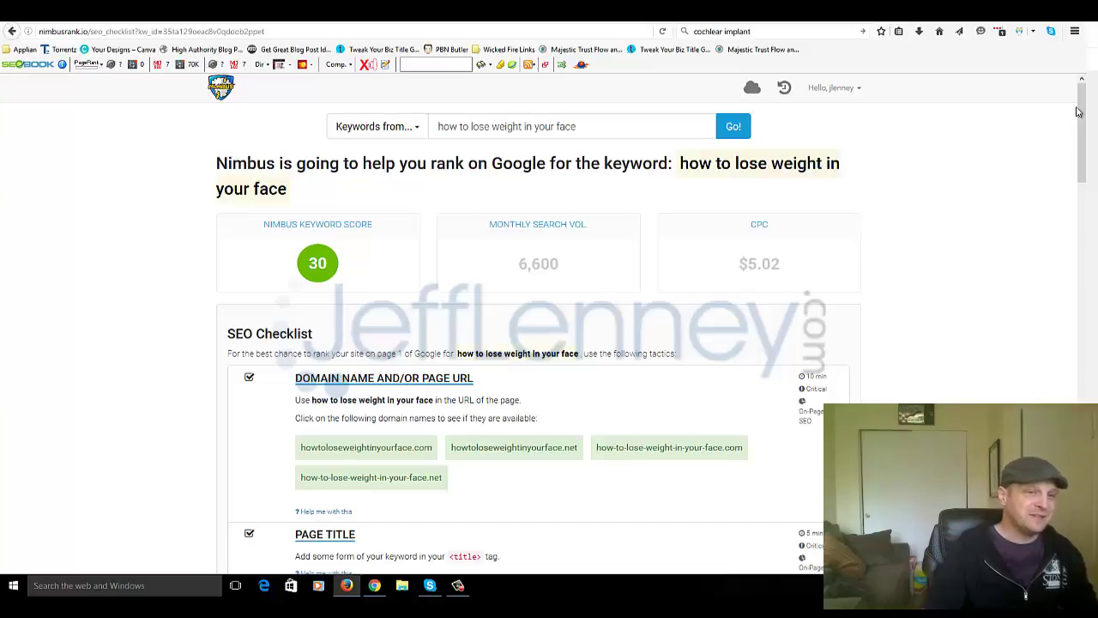
pyautogui.scroll(-1, 1079, 103)
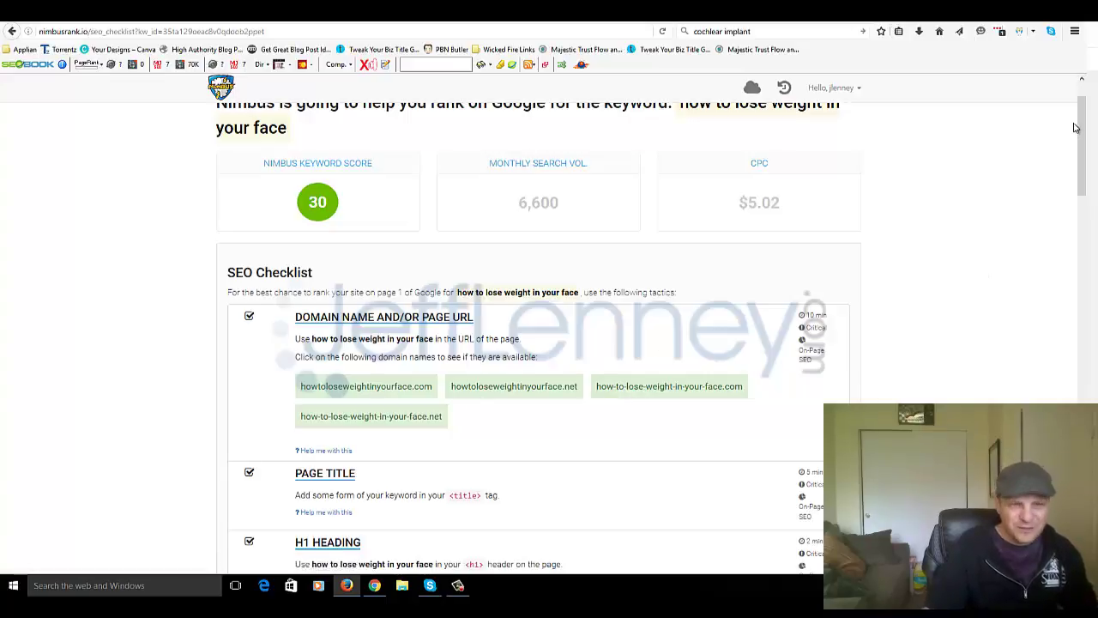
pyautogui.moveTo(1079, 116); pyautogui.dragTo(1076, 231)
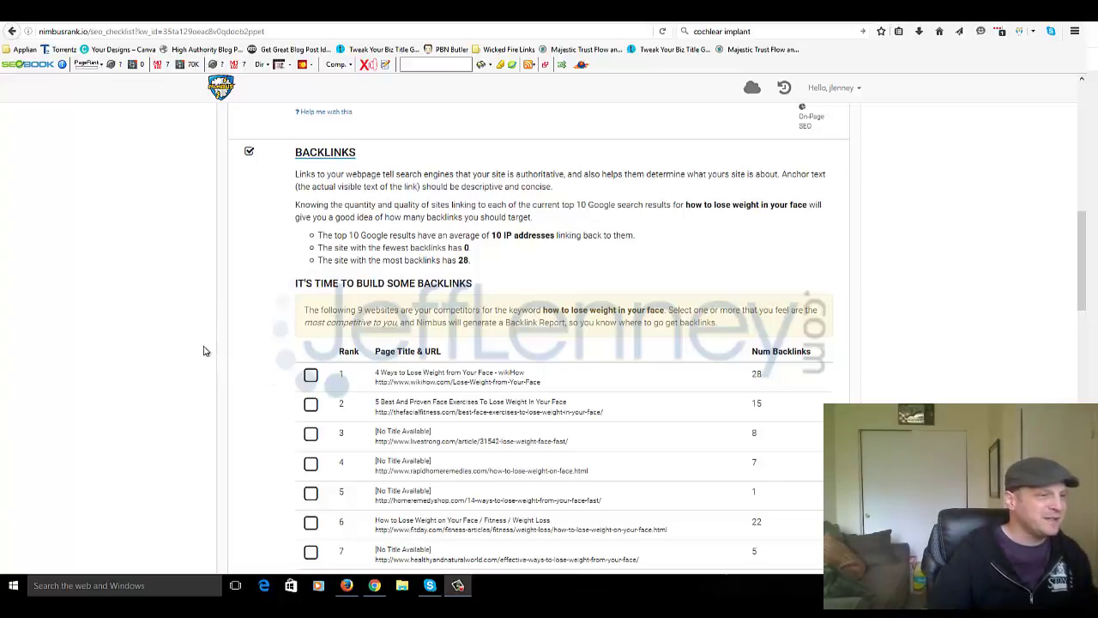
pyautogui.moveTo(652, 241); pyautogui.dragTo(317, 237)
pyautogui.click(276, 242)
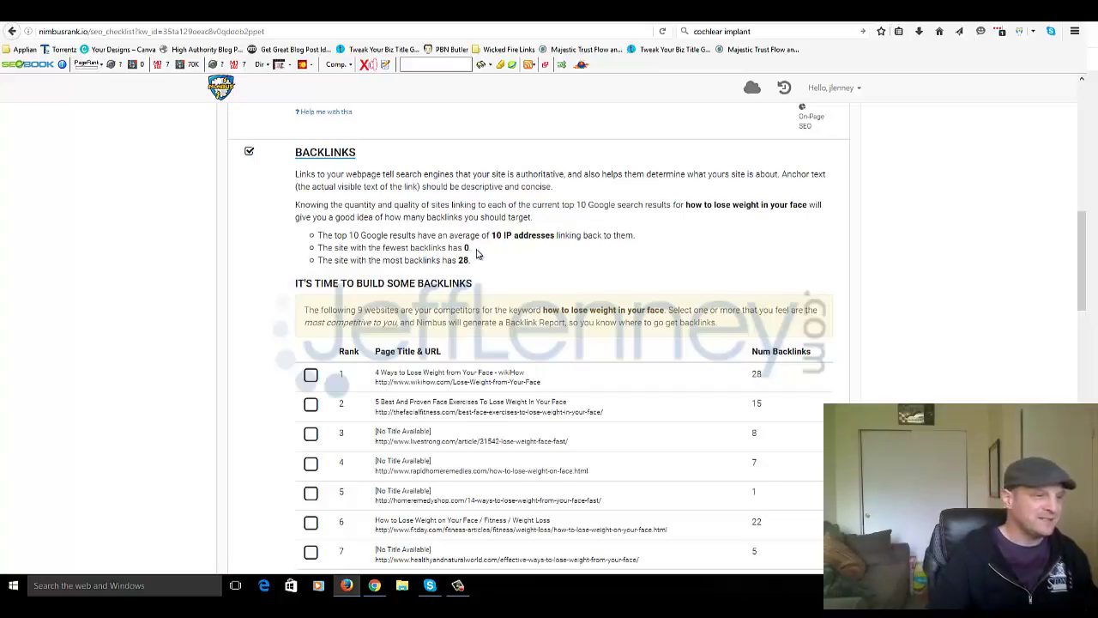
# Step: Generate a backlink report for the rank 2 competitor, thefacialfitness.com, and approve spending one credit
pyautogui.middleClick(171, 335)
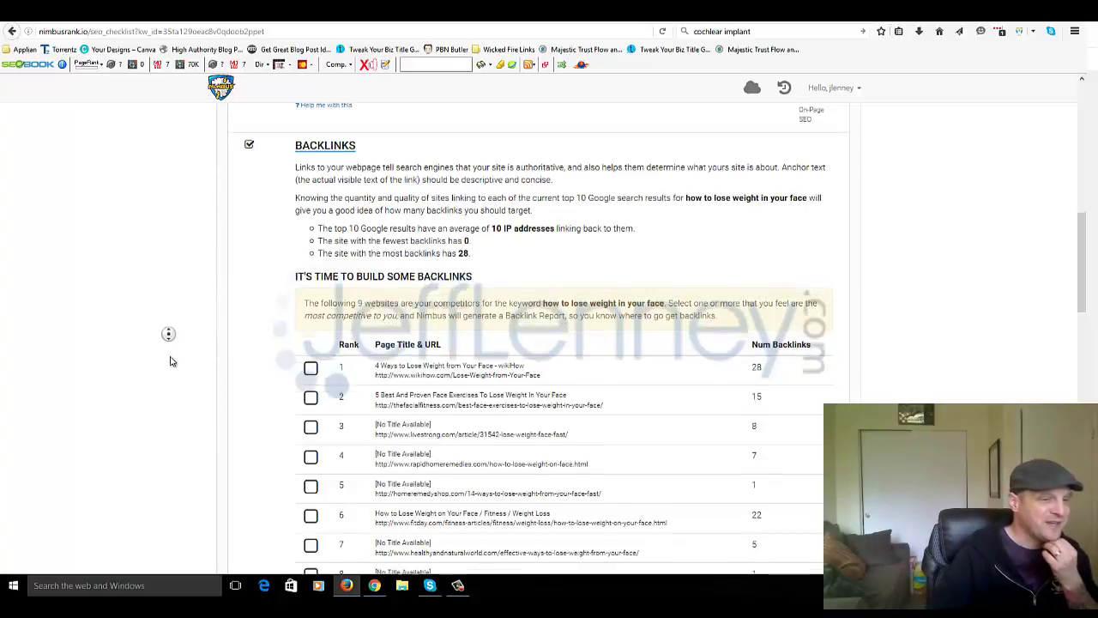
pyautogui.middleClick(174, 356)
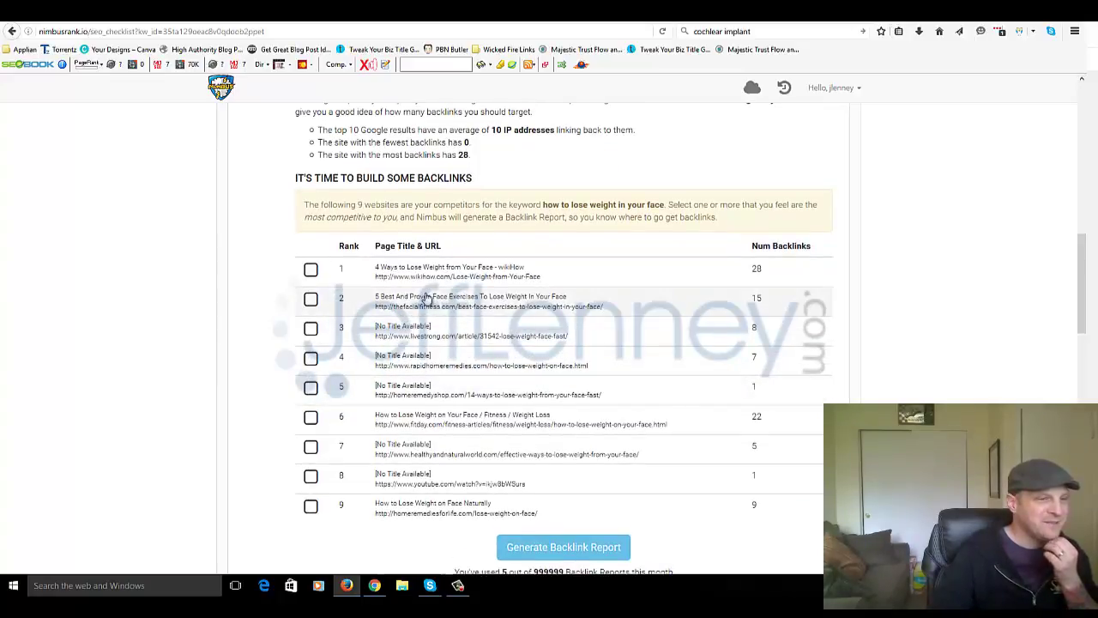
pyautogui.click(311, 299)
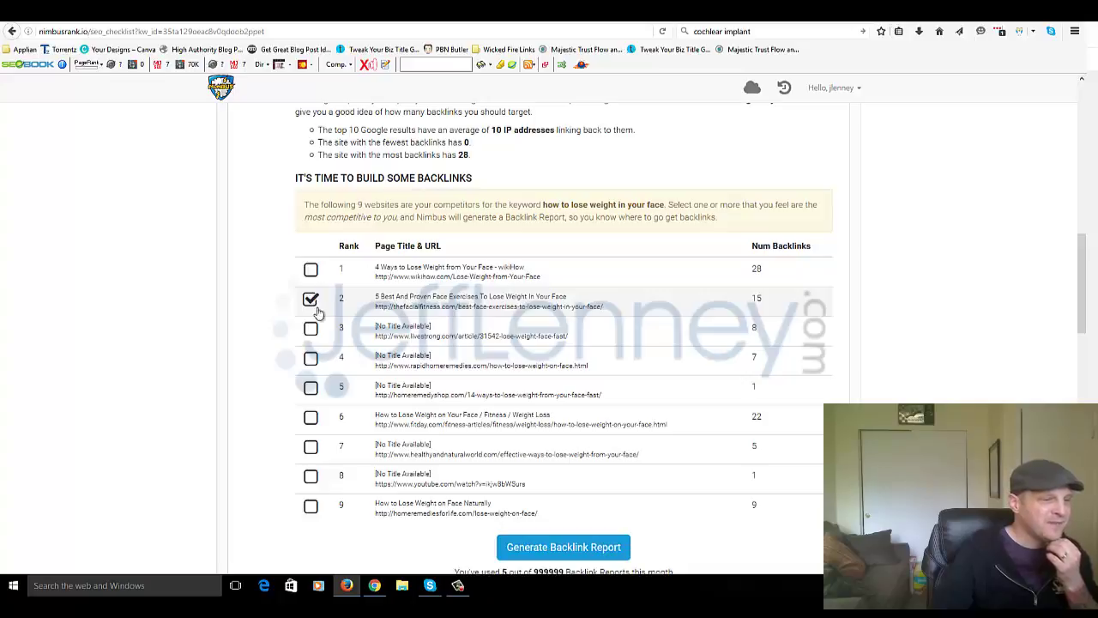
pyautogui.click(565, 546)
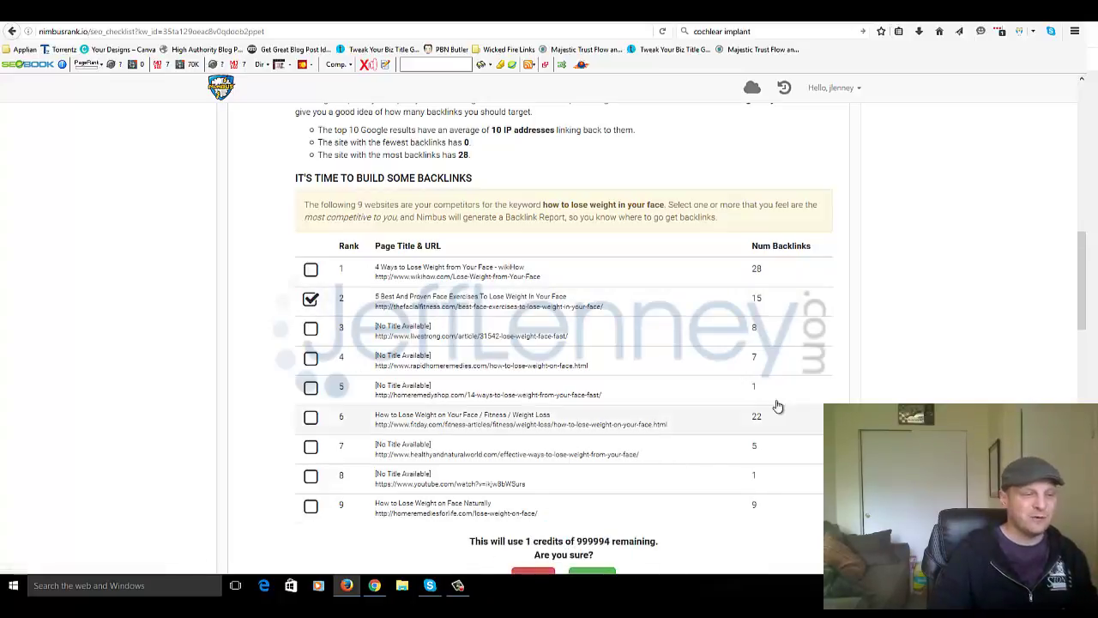
pyautogui.scroll(-3, 775, 406)
pyautogui.click(600, 465)
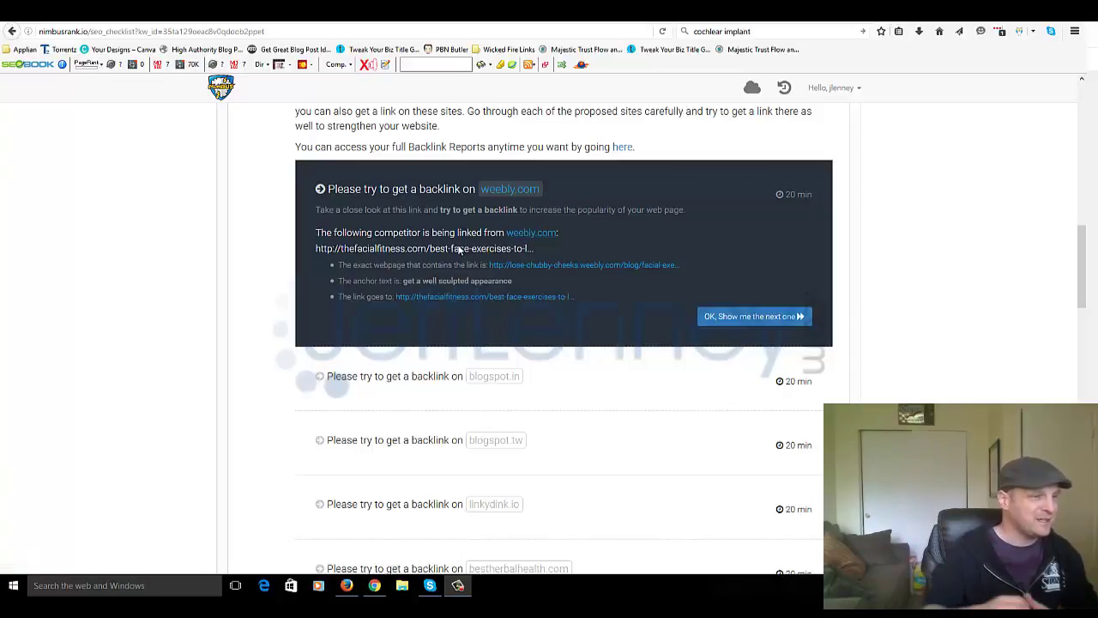
# Step: Inspect the weebly.com page that links to the competitor, close it, and advance through the backlink suggestions to linkydink.io
pyautogui.click(556, 268)
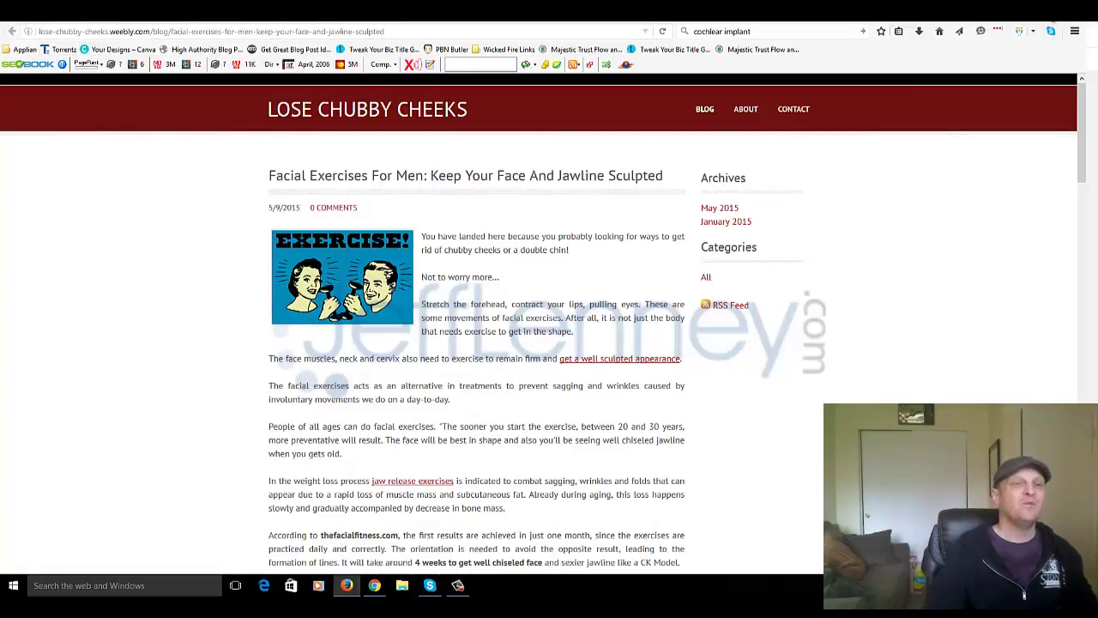
pyautogui.click(1049, 16)
pyautogui.click(781, 319)
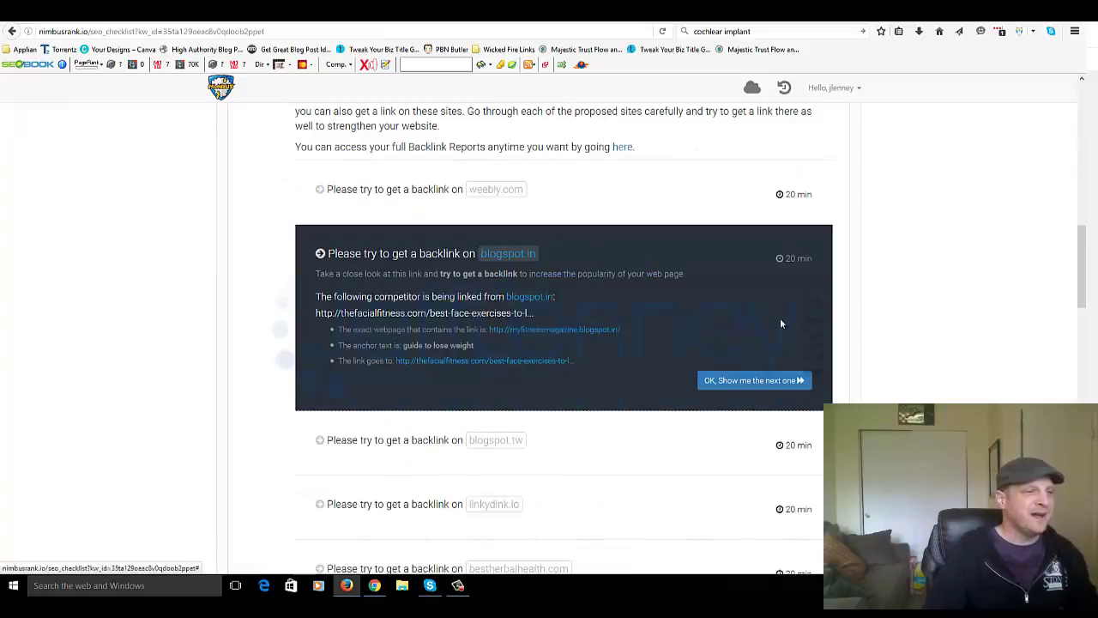
pyautogui.click(773, 381)
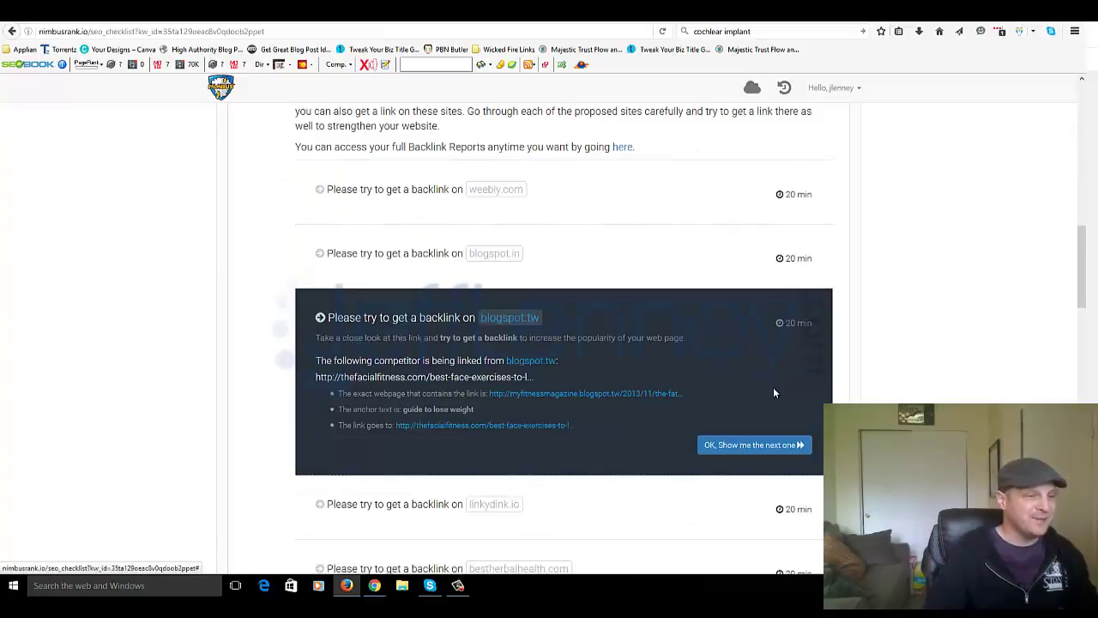
pyautogui.click(770, 444)
# Step: View the exact linkydink.io page containing the competitor's backlink and close it
pyautogui.scroll(-2, 878, 360)
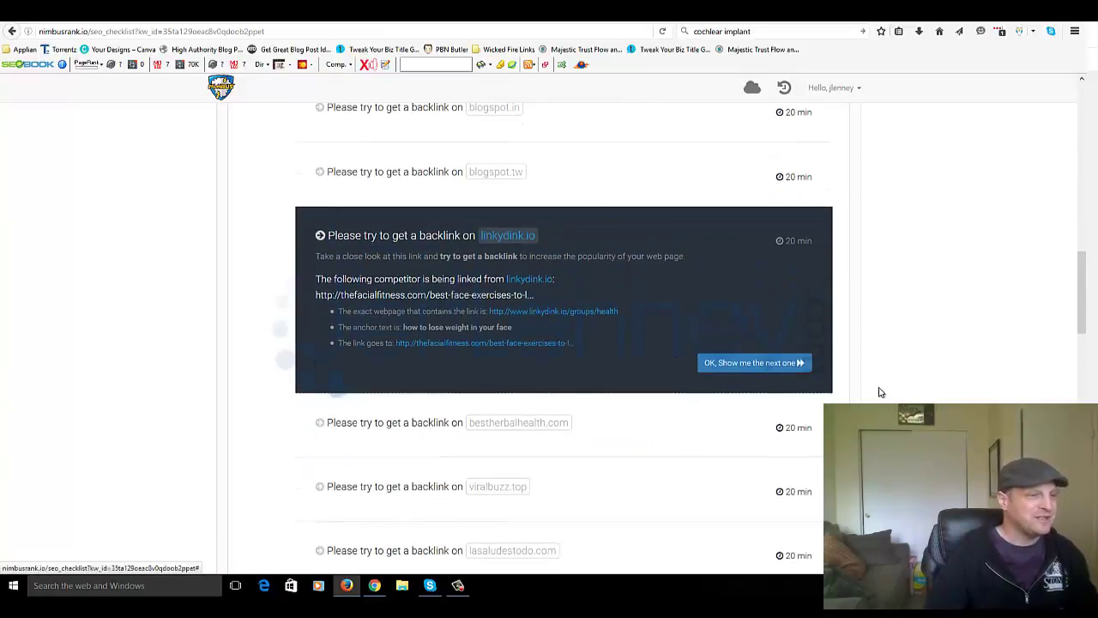
pyautogui.click(575, 310)
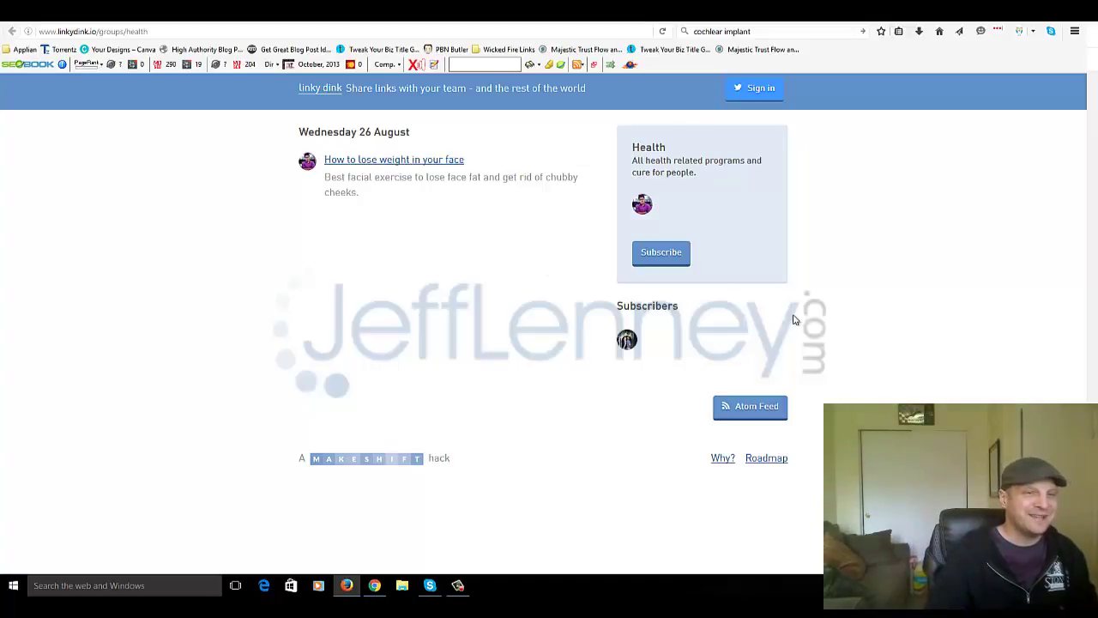
pyautogui.click(1062, 15)
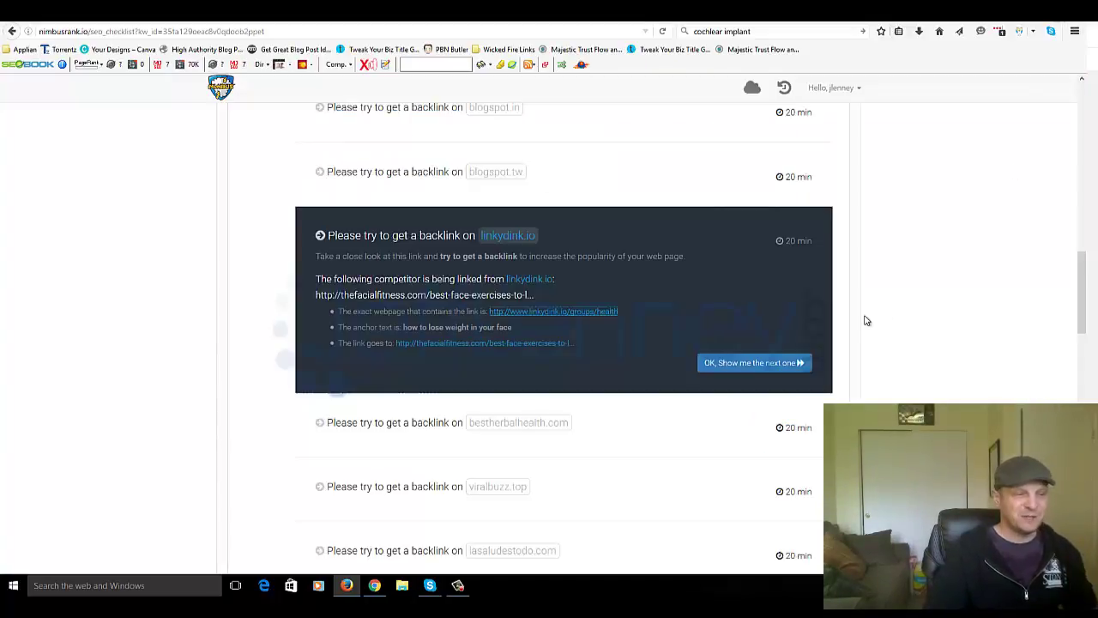
# Step: Advance to the bestherbalhealth.com suggestion, examine its linking article for the competitor's link, and close the article
pyautogui.click(776, 362)
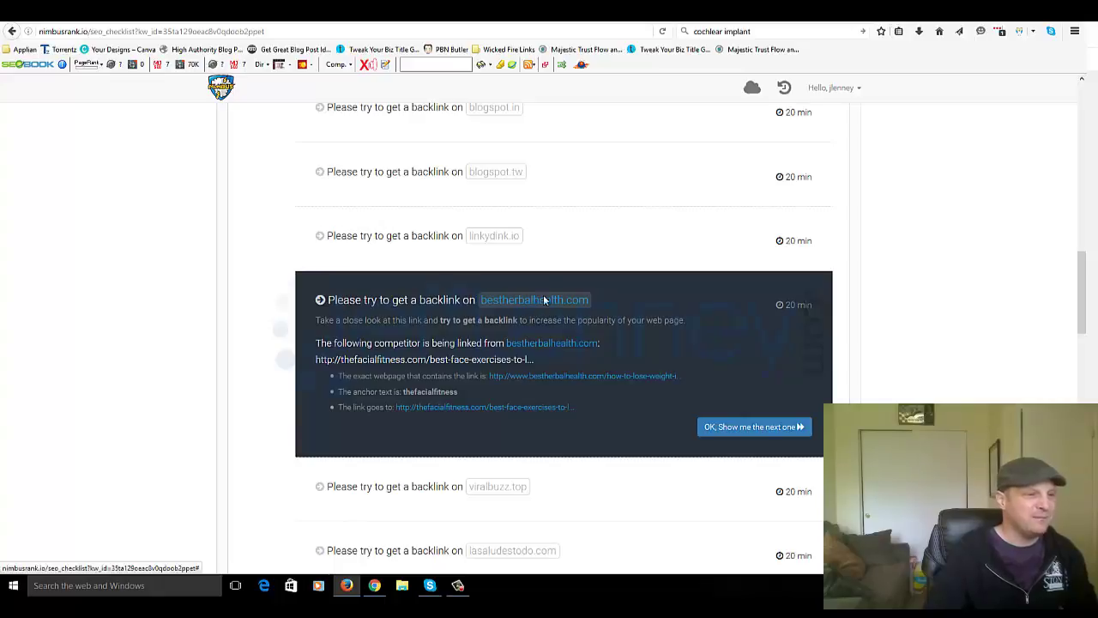
pyautogui.click(544, 377)
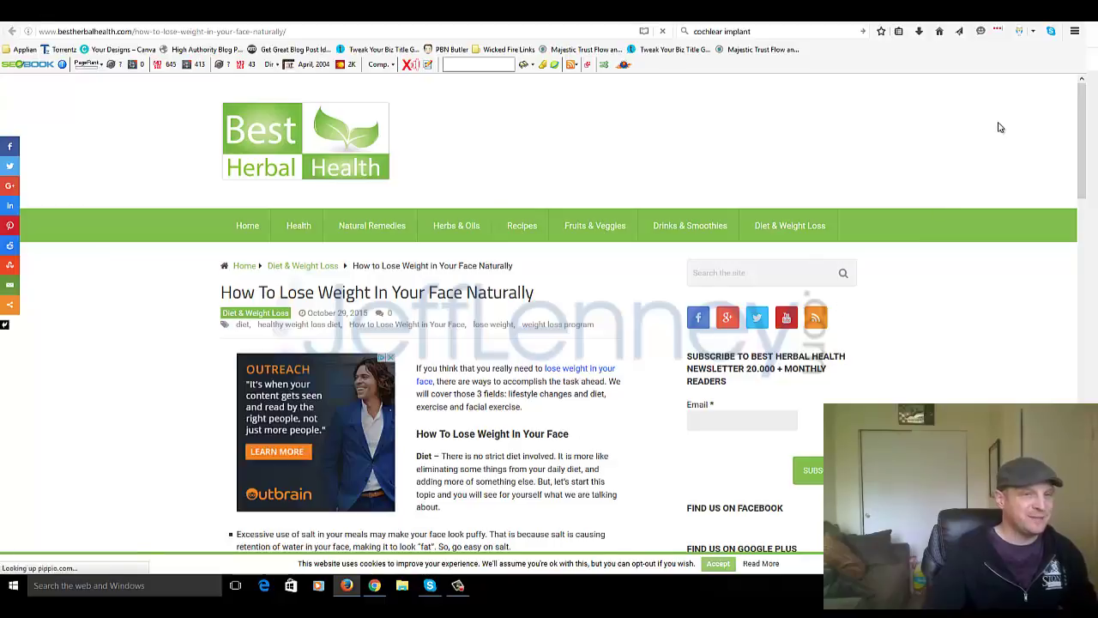
pyautogui.moveTo(1084, 96); pyautogui.dragTo(1084, 315)
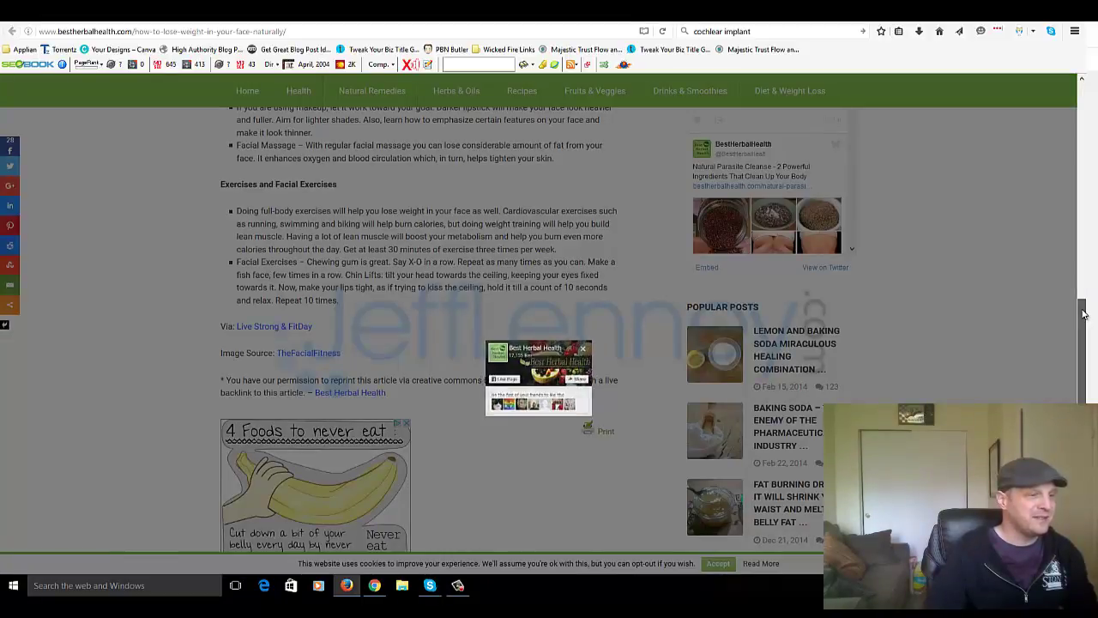
pyautogui.click(997, 327)
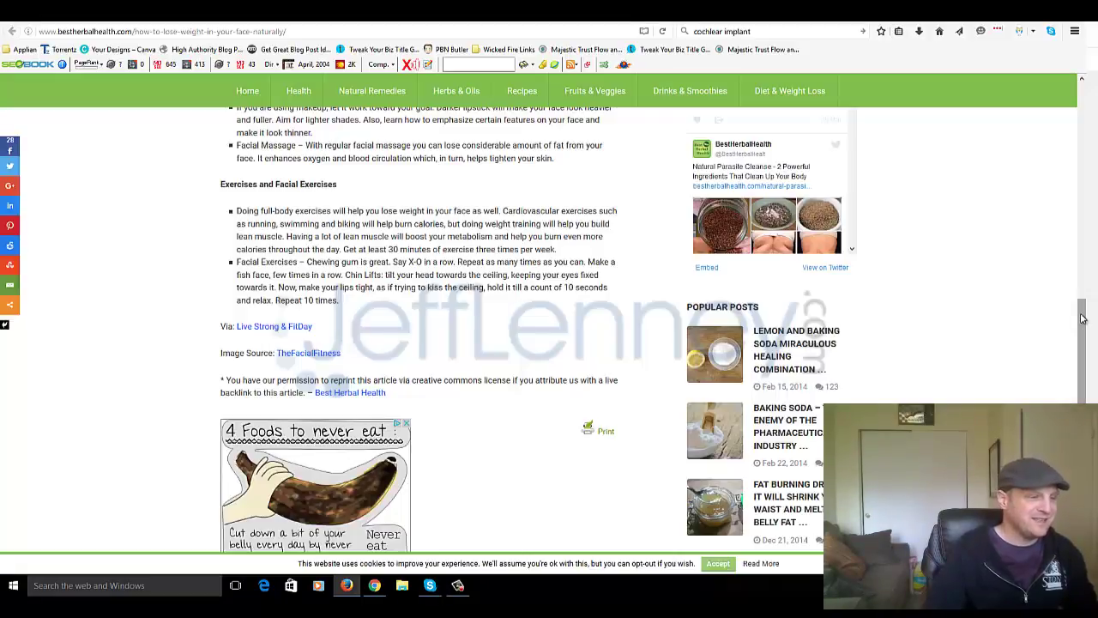
pyautogui.moveTo(1081, 317); pyautogui.dragTo(1084, 280)
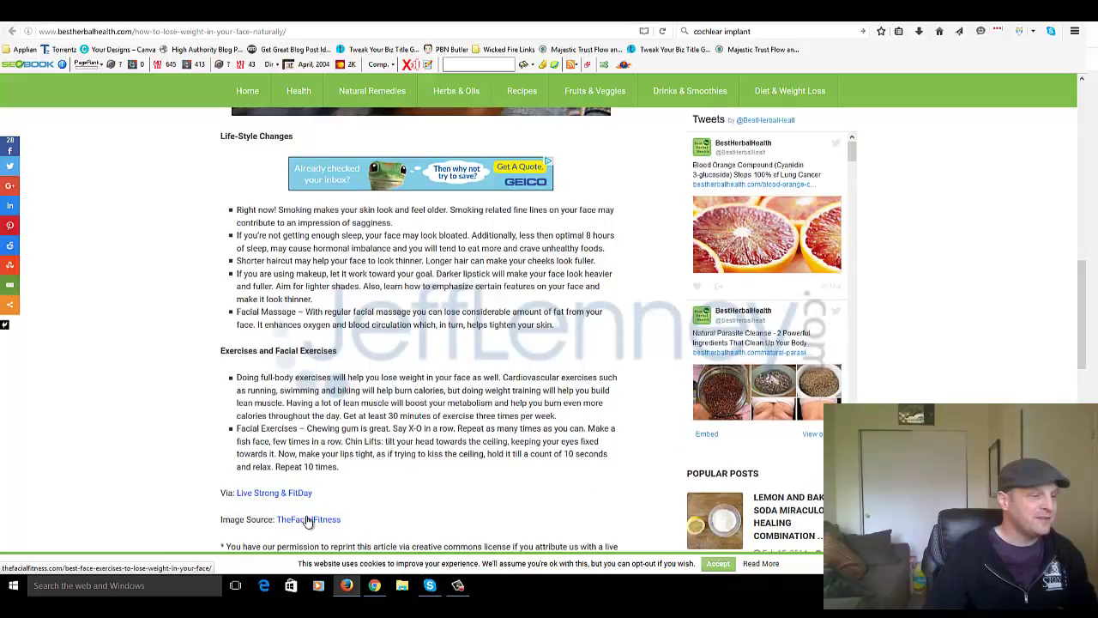
pyautogui.scroll(9, 146, 378)
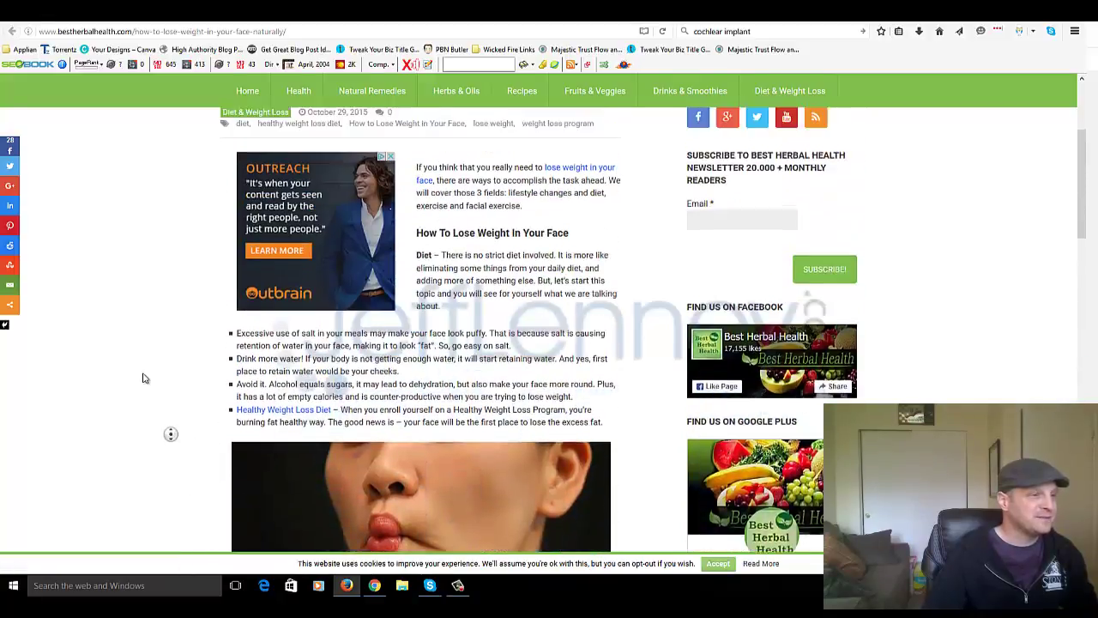
pyautogui.scroll(3, 167, 397)
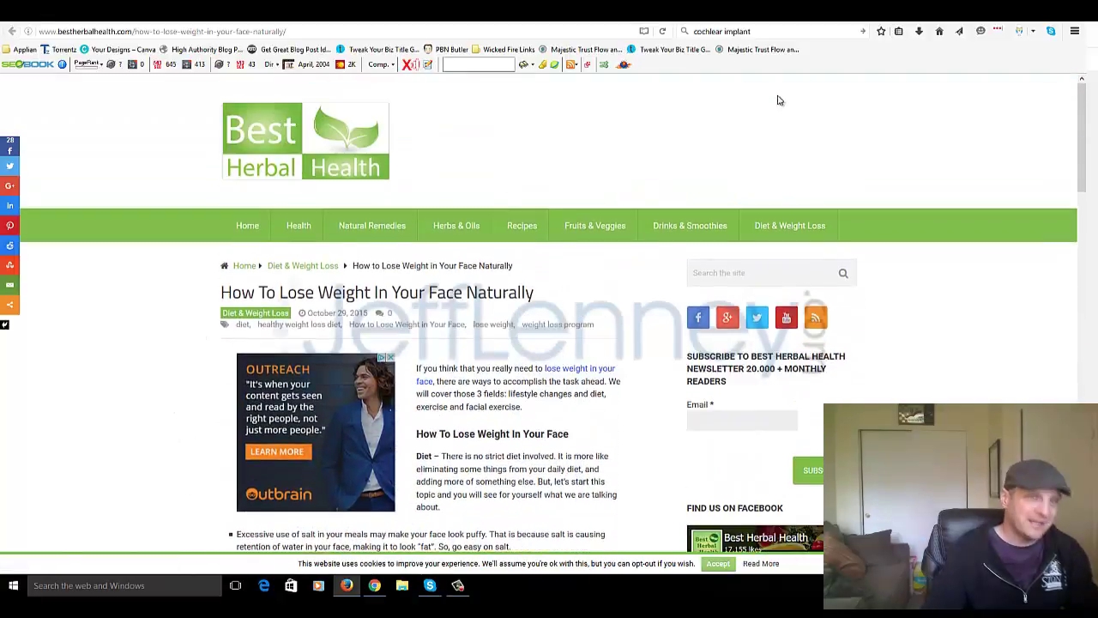
pyautogui.click(1043, 14)
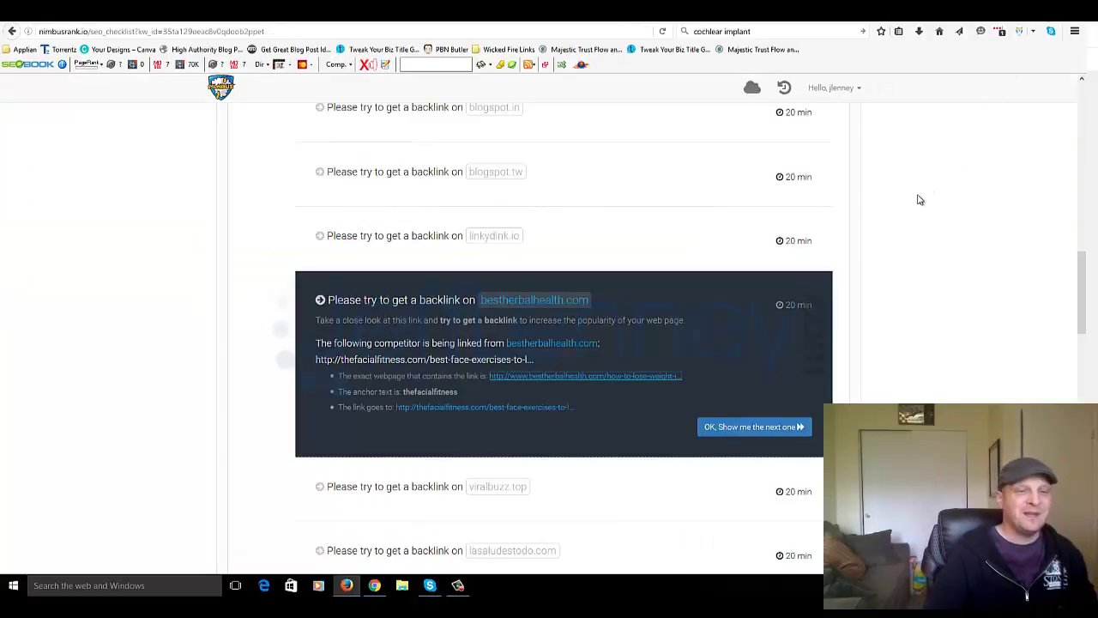
# Step: Review the remaining backlink suggestions and checklist items, and read the help for the About, Contact, Terms section before collapsing it
pyautogui.moveTo(1082, 268); pyautogui.dragTo(1071, 316)
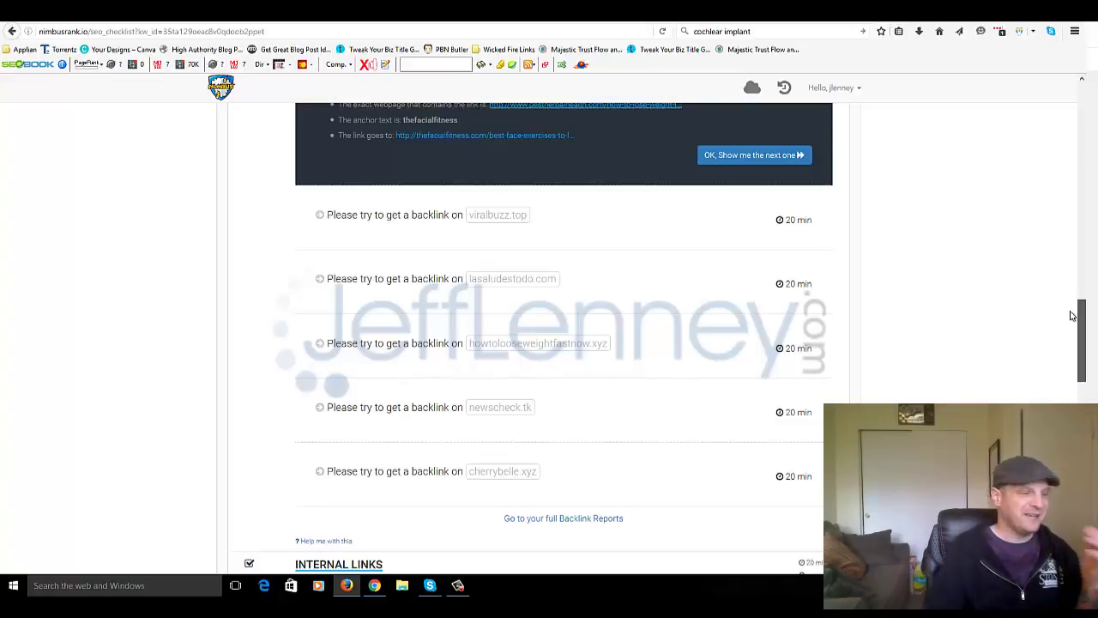
pyautogui.moveTo(1071, 318); pyautogui.dragTo(1074, 475)
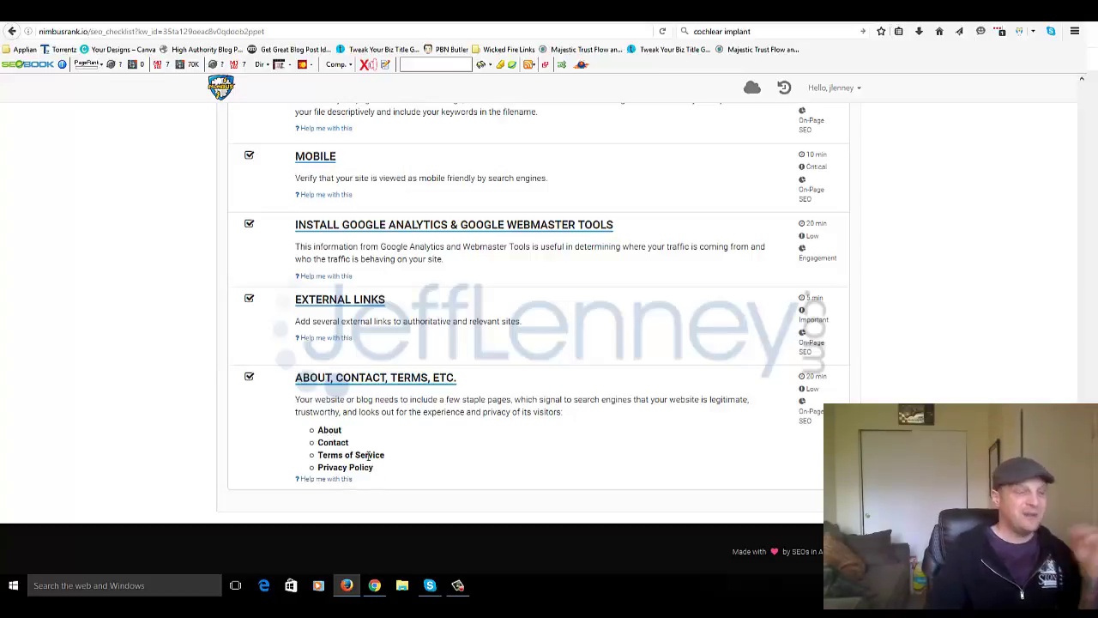
pyautogui.click(326, 480)
pyautogui.middleClick(219, 413)
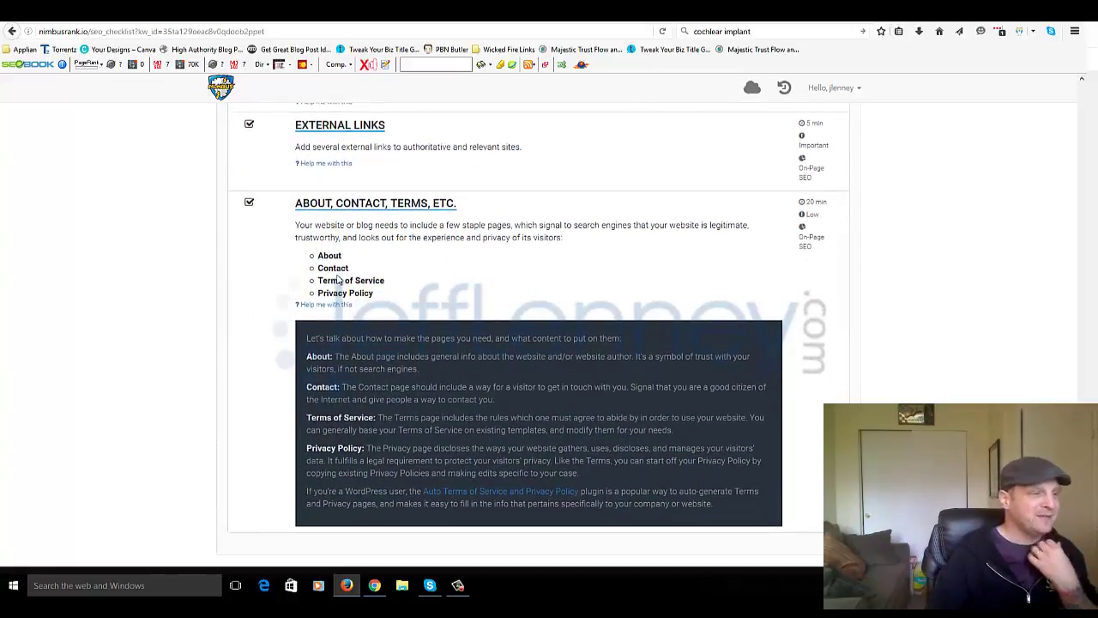
pyautogui.click(330, 325)
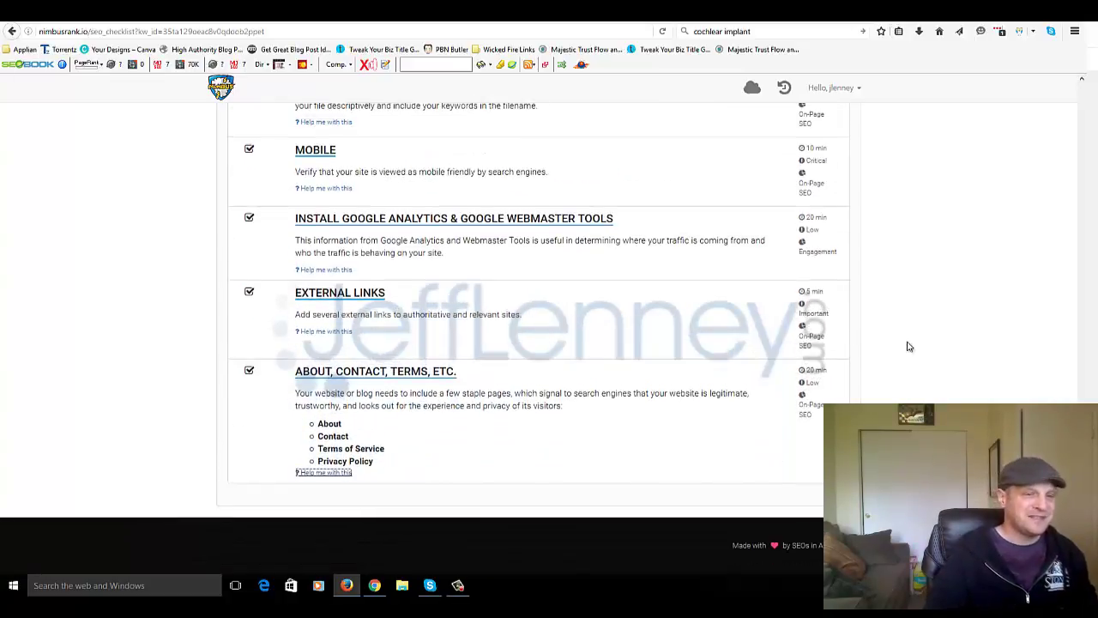
# Step: Search YouTube Questions for the keyword "how to lose weight"
pyautogui.moveTo(1082, 522); pyautogui.dragTo(1082, 125)
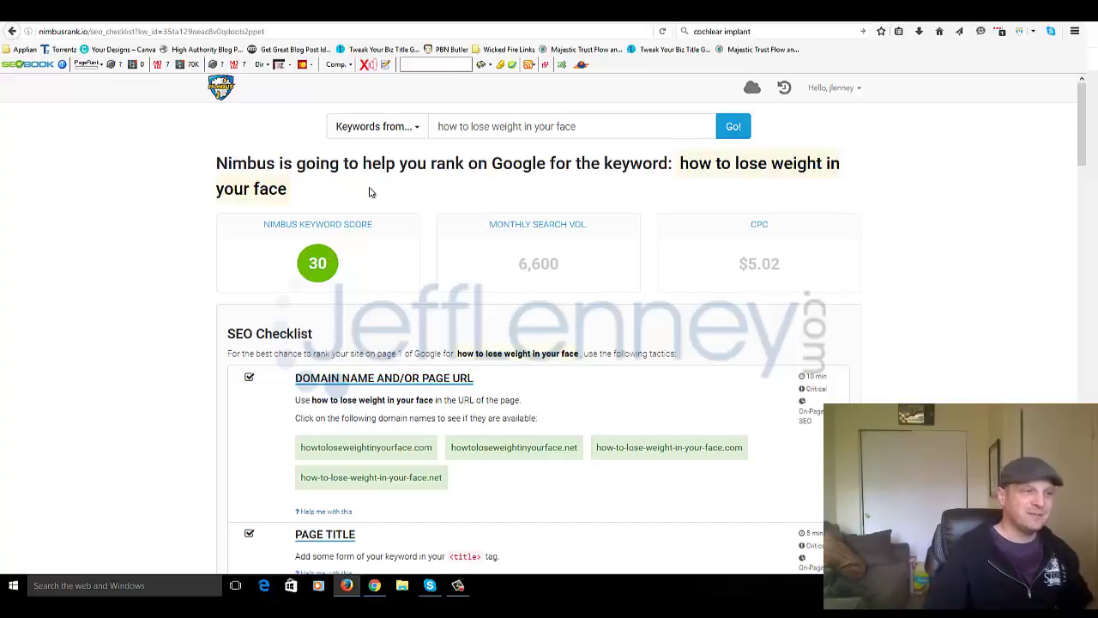
pyautogui.click(390, 131)
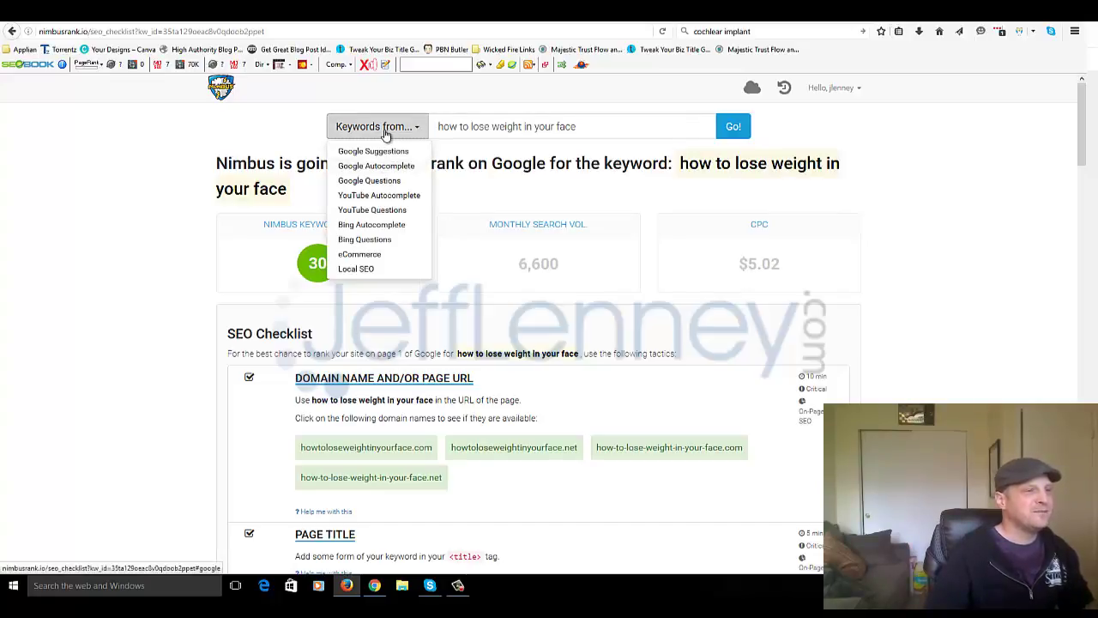
pyautogui.click(386, 134)
pyautogui.click(386, 135)
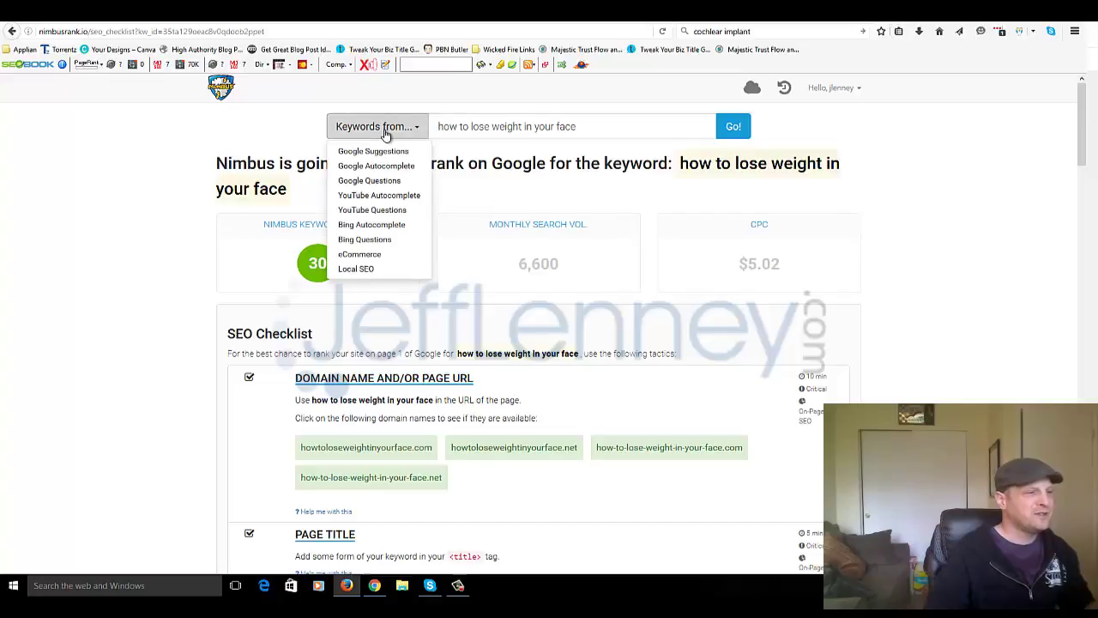
pyautogui.click(384, 210)
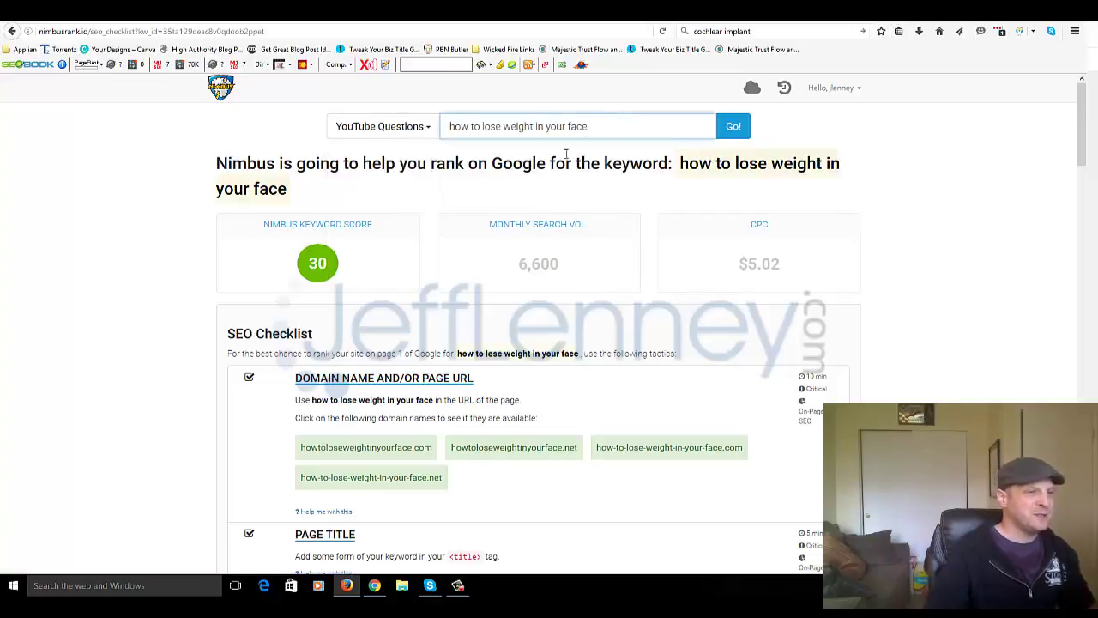
pyautogui.moveTo(599, 125); pyautogui.dragTo(545, 125)
pyautogui.press('BackSpace')
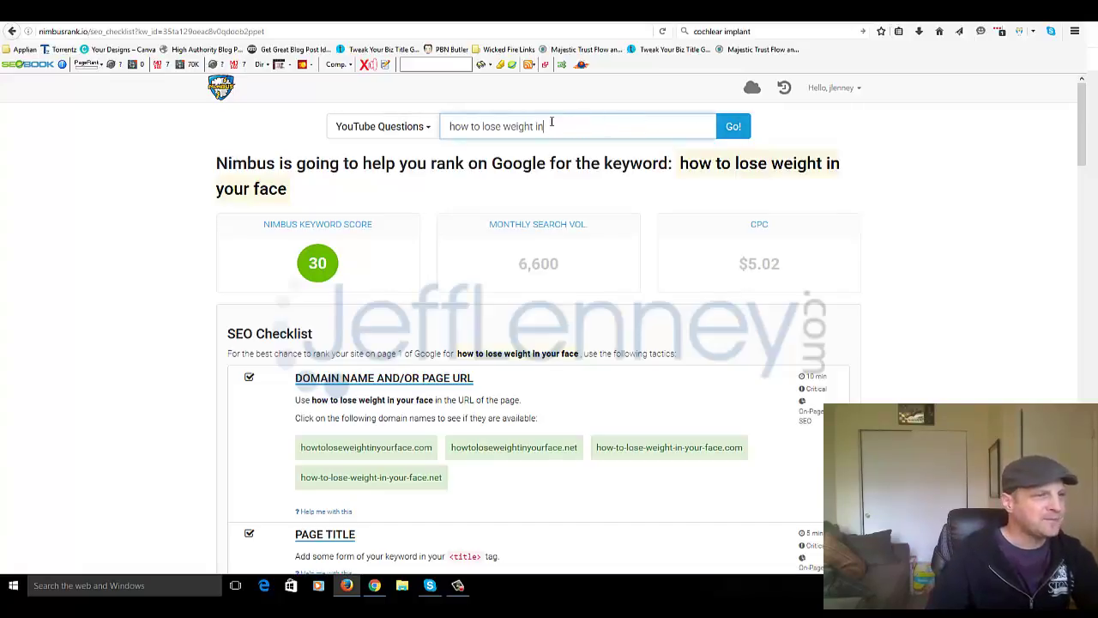
pyautogui.press('BackSpace')
pyautogui.press('BackSpace')
pyautogui.press('BackSpace')
pyautogui.click(729, 127)
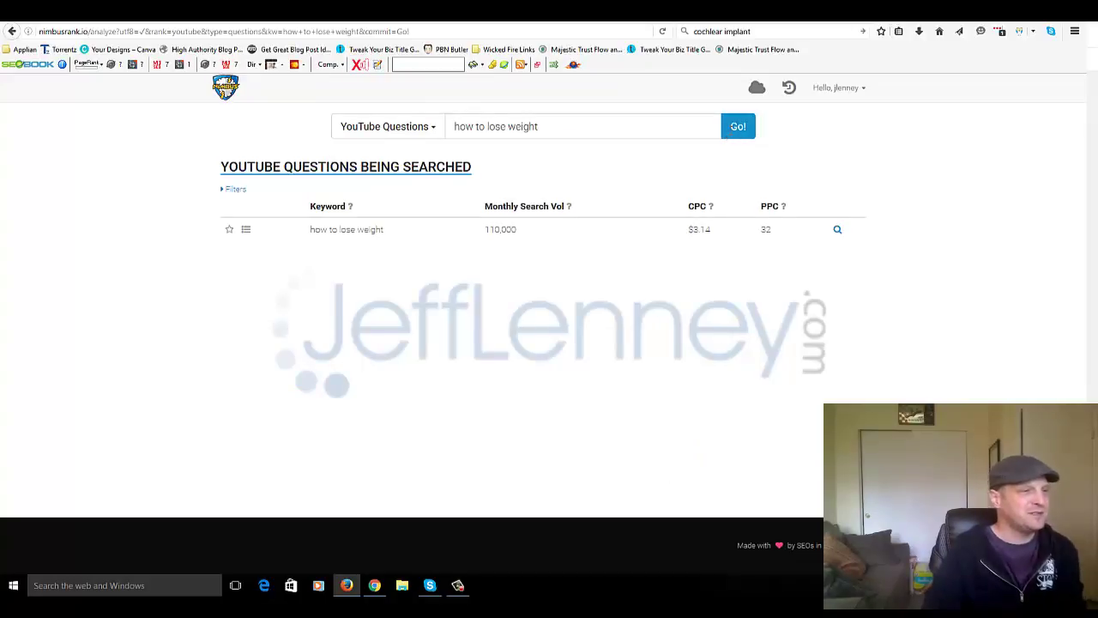
# Step: Search YouTube Questions for "lose weight" and sort the keywords by monthly search volume, highest first
pyautogui.moveTo(551, 127); pyautogui.dragTo(382, 141)
pyautogui.write('lose weight')
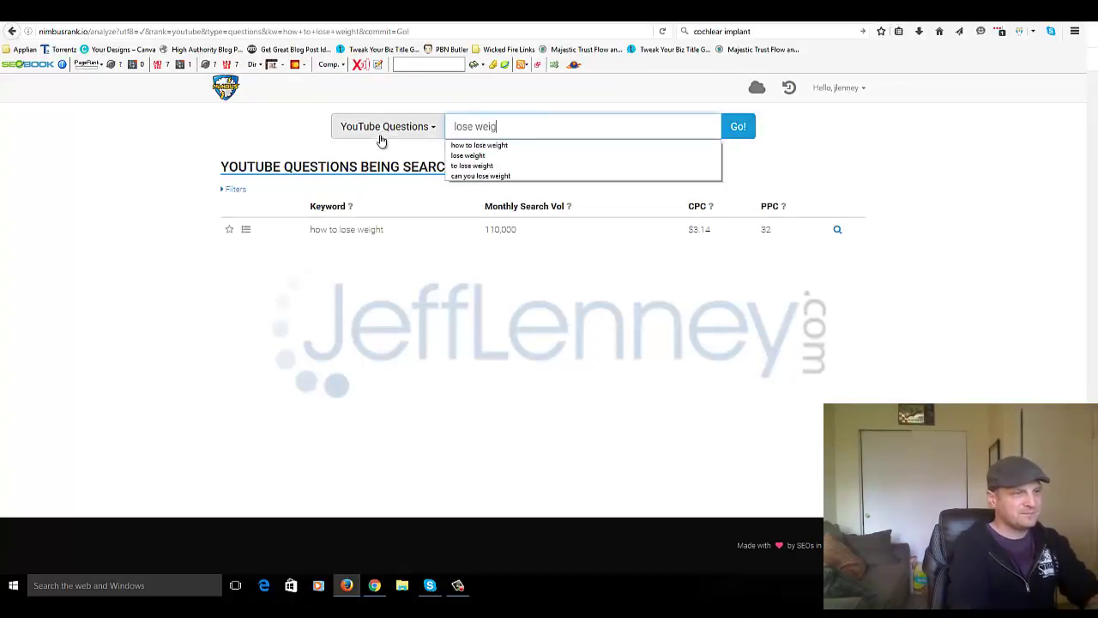
pyautogui.press('Return')
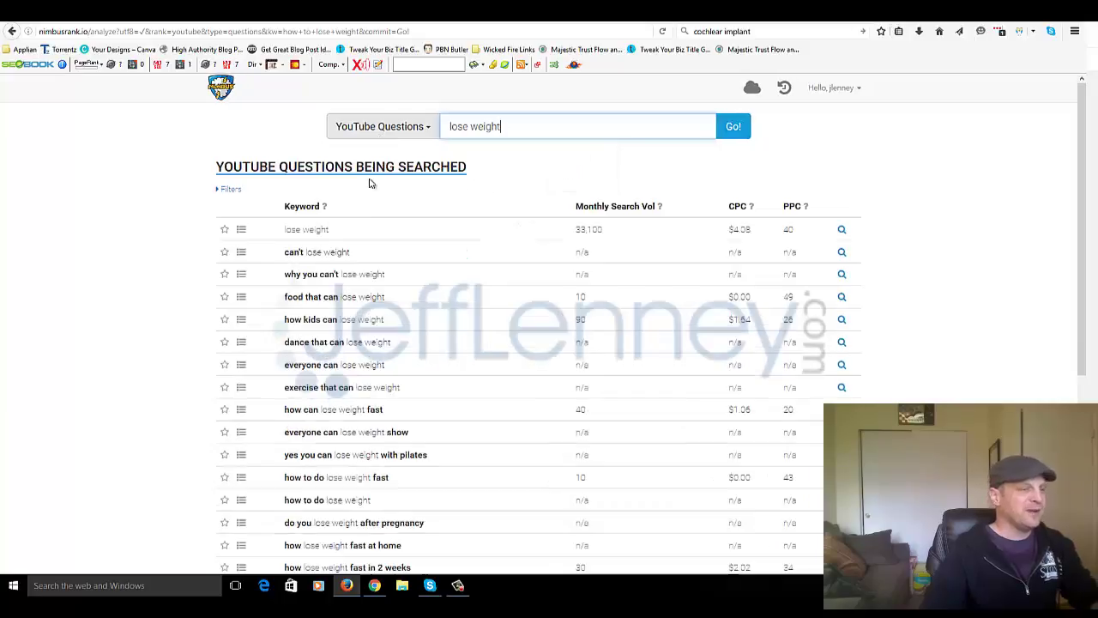
pyautogui.click(601, 211)
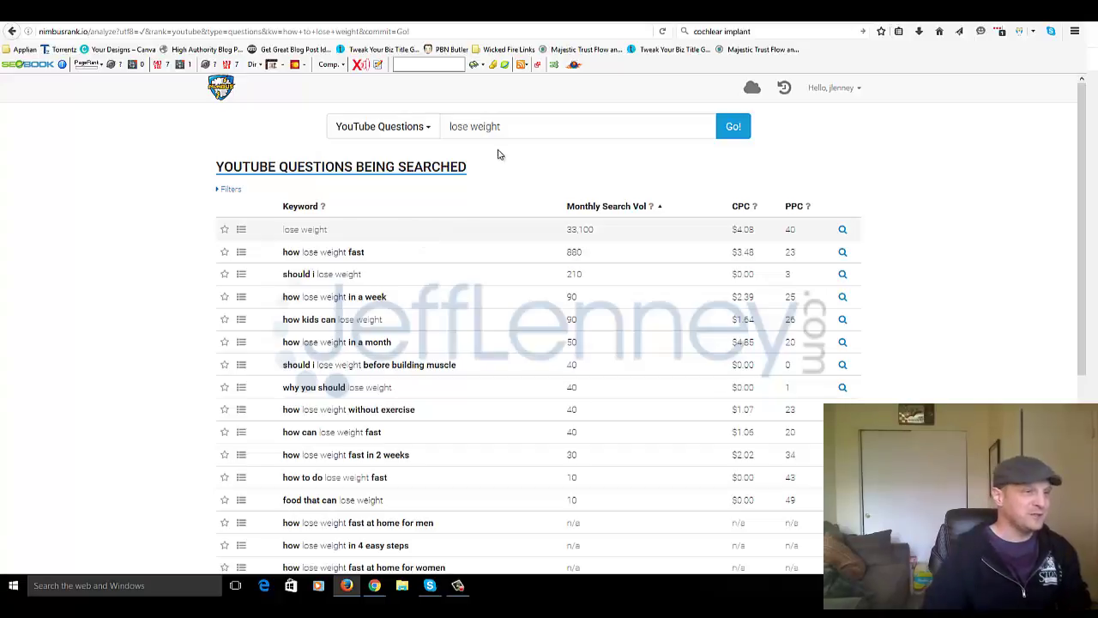
# Step: Search YouTube Questions for "weight loss" and sort the keywords by monthly search volume, highest first
pyautogui.moveTo(515, 129); pyautogui.dragTo(416, 133)
pyautogui.write('weig')
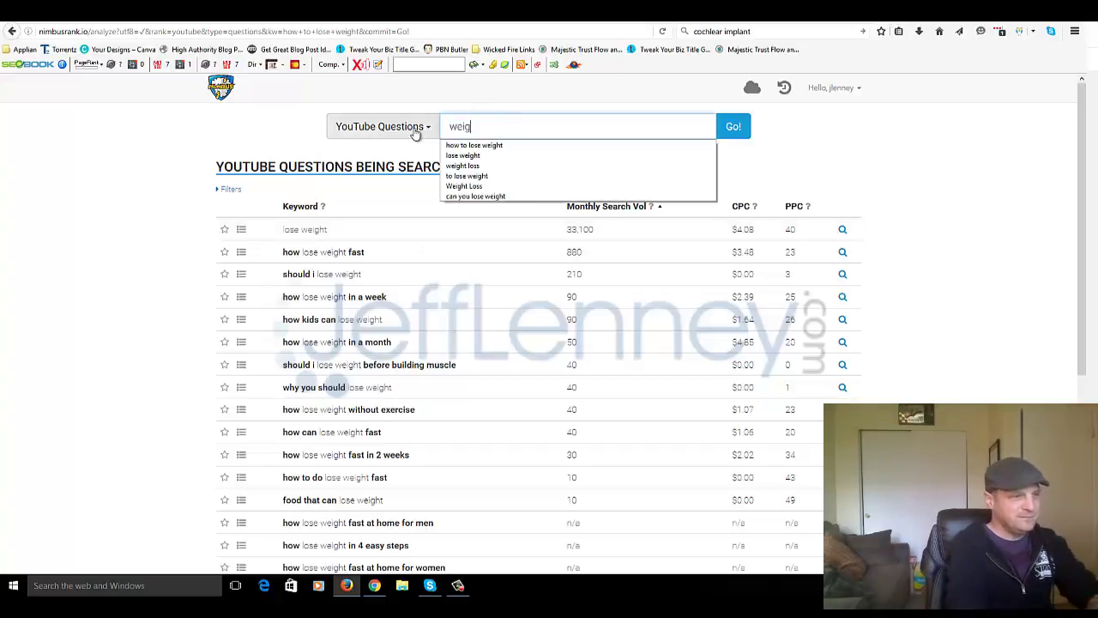
pyautogui.write('ht loss')
pyautogui.press('Return')
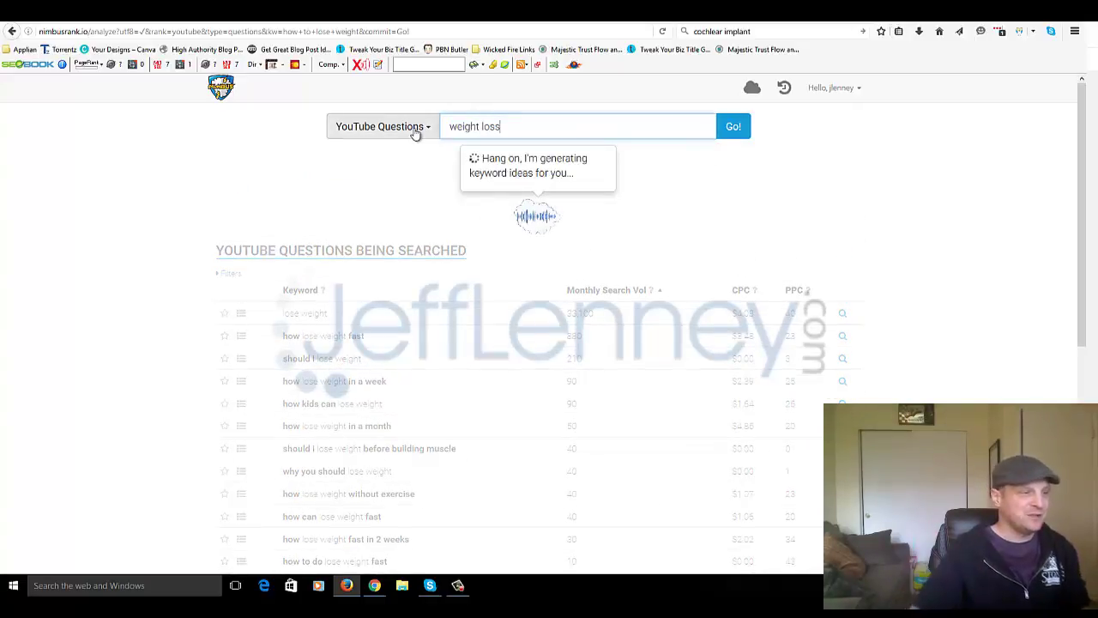
pyautogui.click(610, 207)
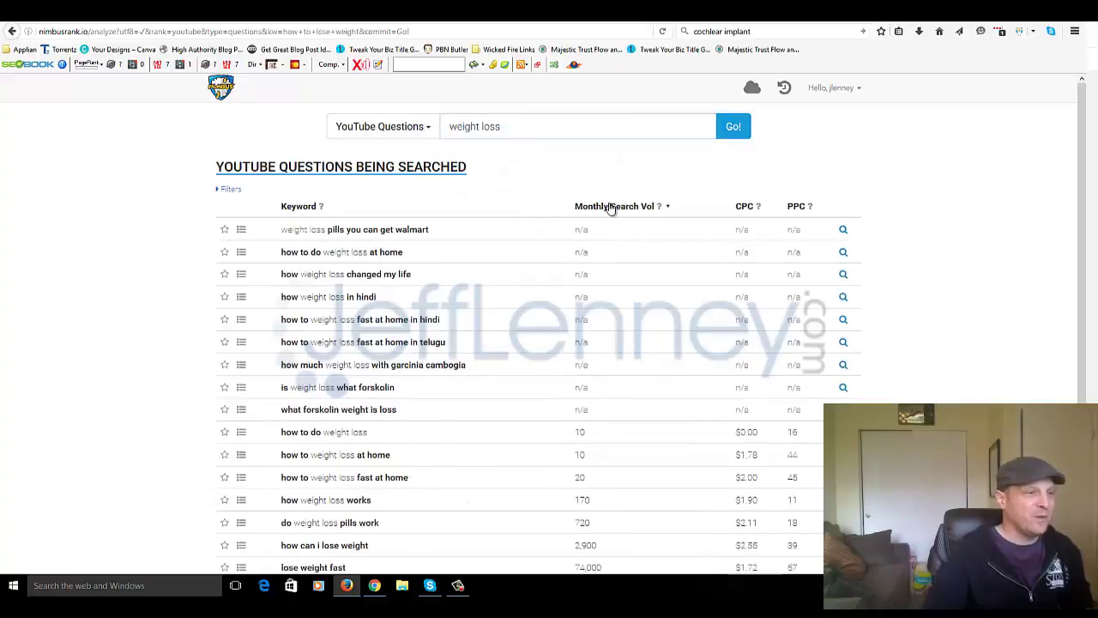
pyautogui.click(611, 208)
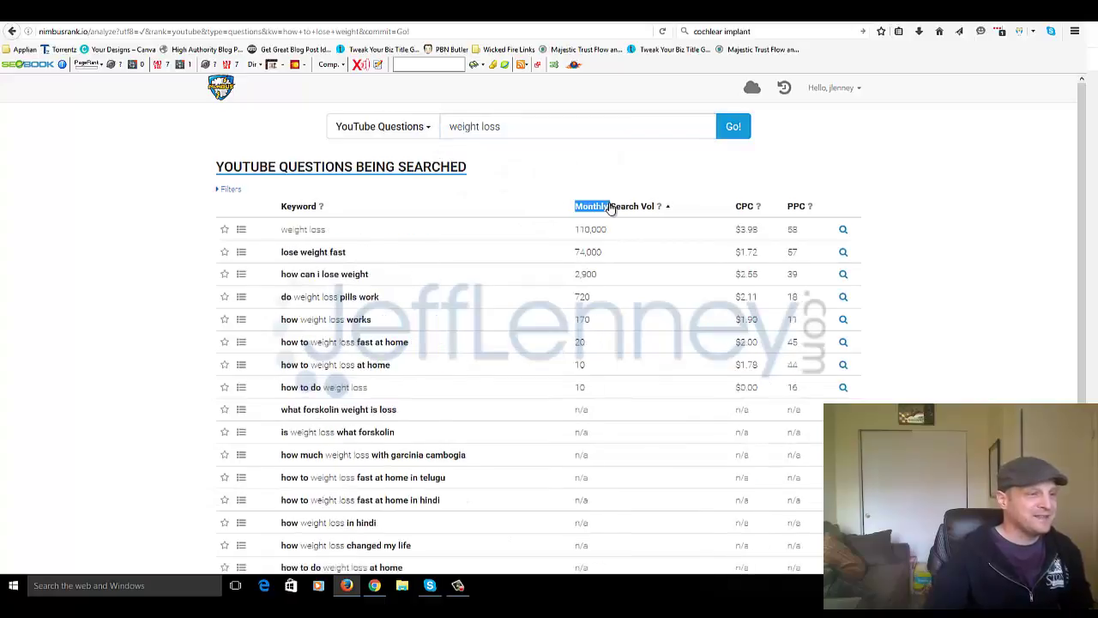
# Step: Expand the ranking videos for "do weight loss pills work" and review their titles, views, likes and comments
pyautogui.click(335, 300)
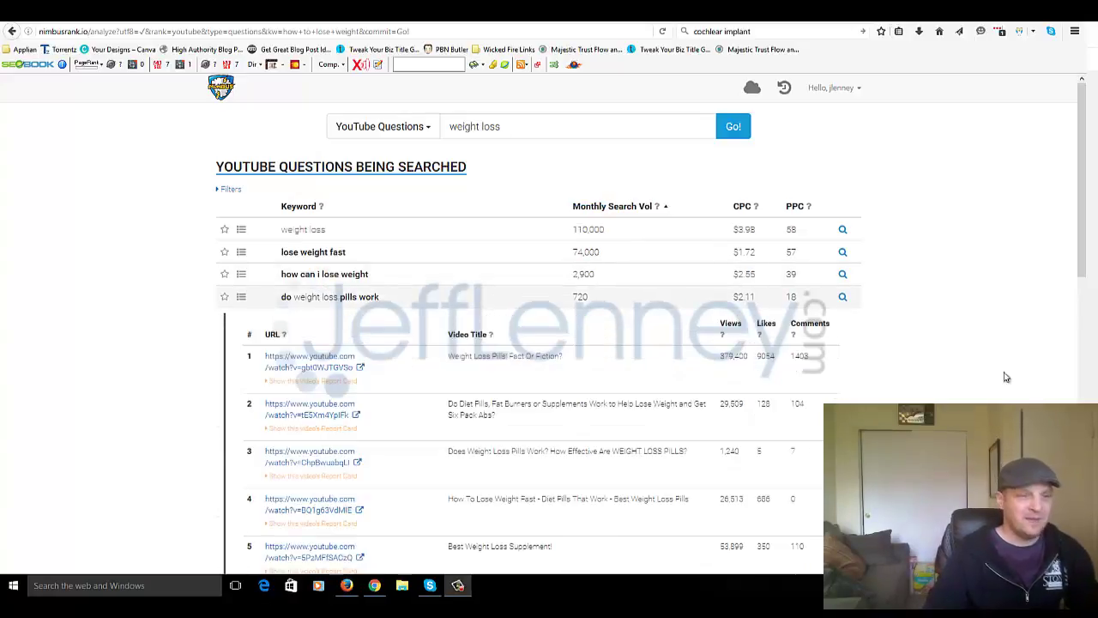
pyautogui.click(845, 298)
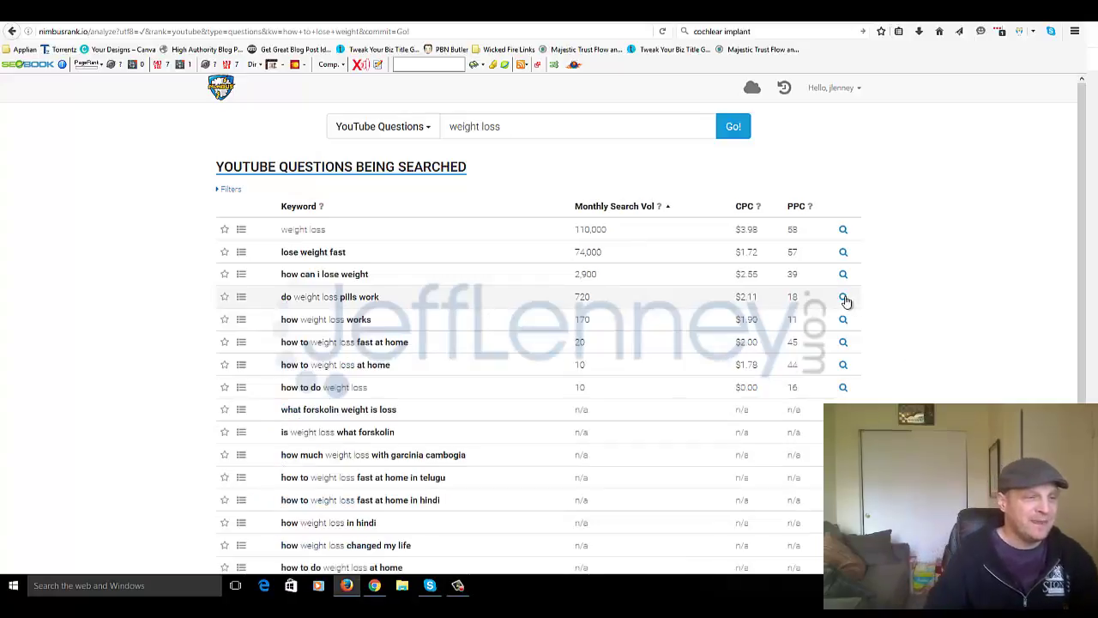
pyautogui.click(845, 299)
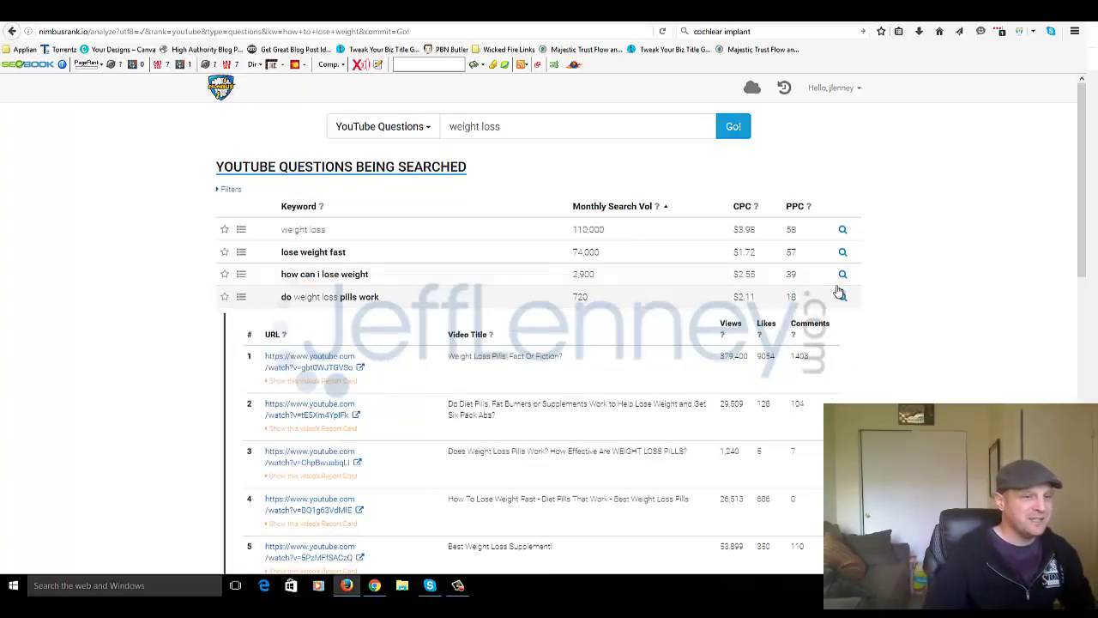
pyautogui.click(842, 294)
pyautogui.middleClick(905, 294)
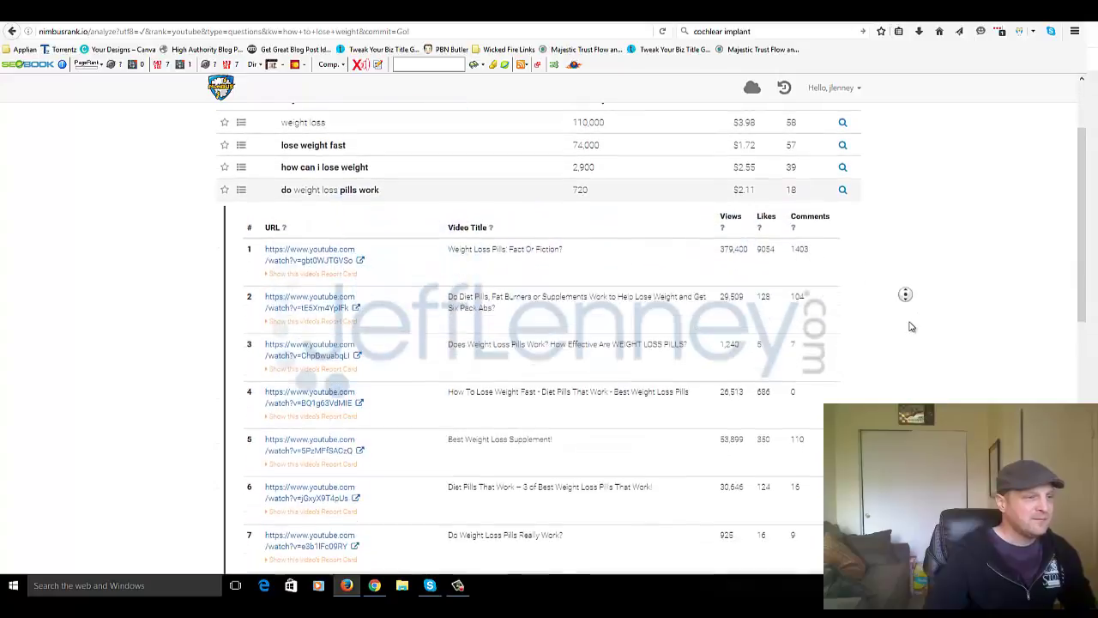
pyautogui.middleClick(912, 326)
pyautogui.scroll(-2, 912, 326)
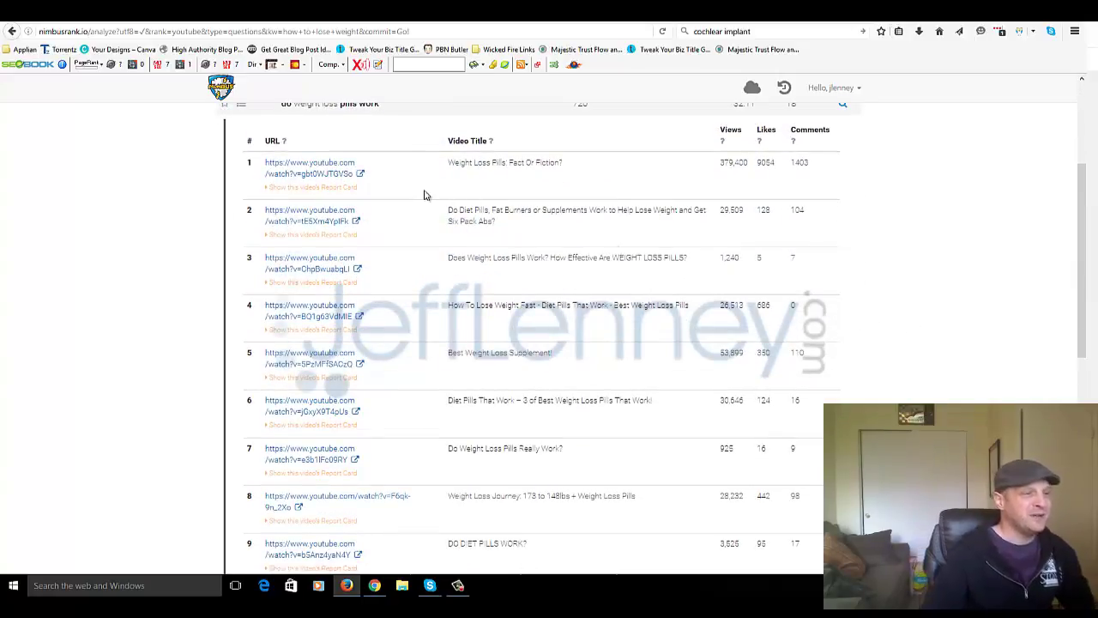
# Step: Show the report card of the first-ranked video and examine its description check and tags
pyautogui.click(311, 187)
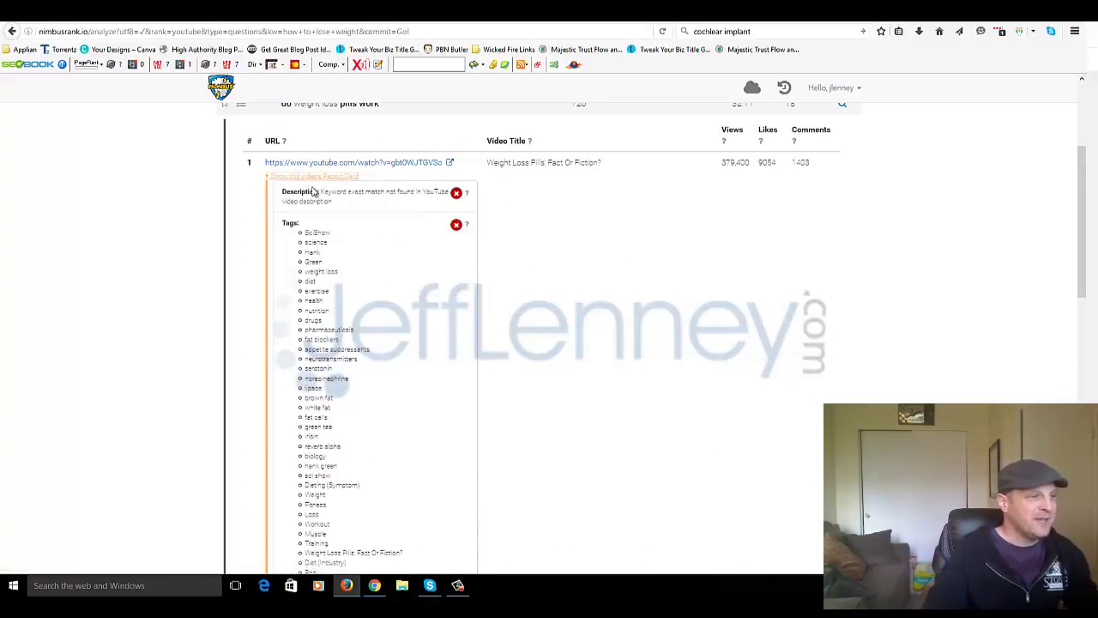
pyautogui.click(317, 176)
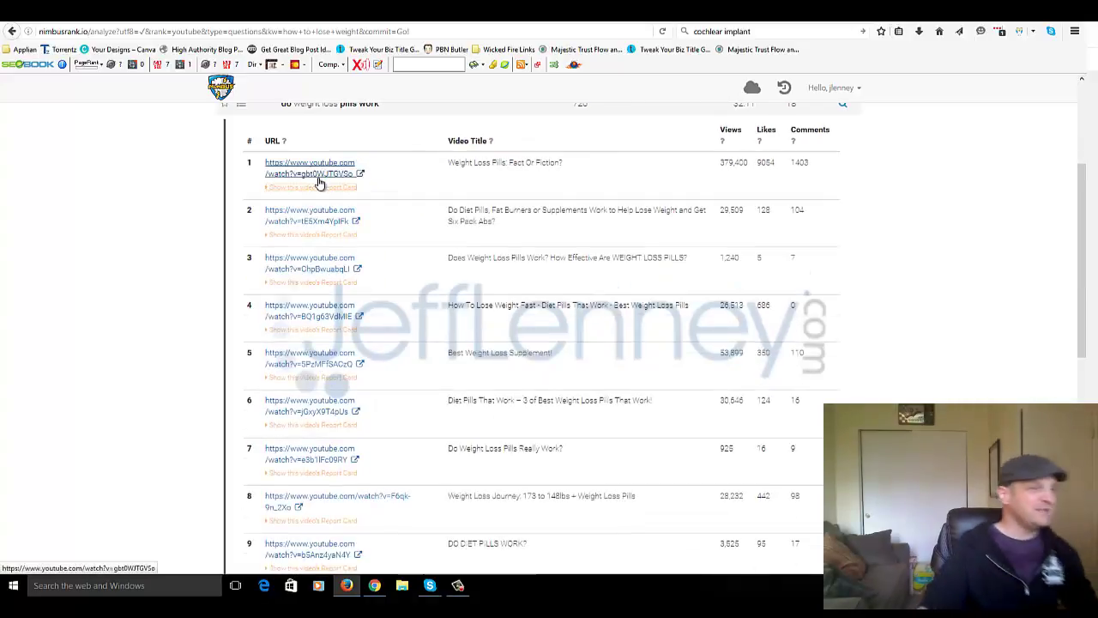
pyautogui.click(318, 187)
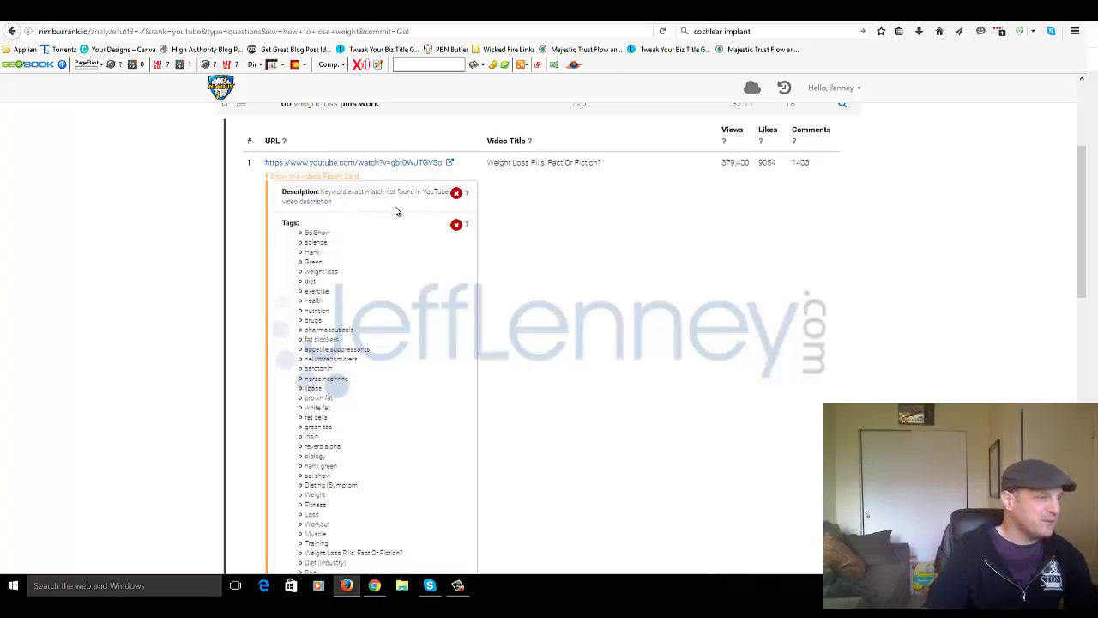
pyautogui.middleClick(388, 263)
pyautogui.middleClick(391, 289)
pyautogui.middleClick(564, 332)
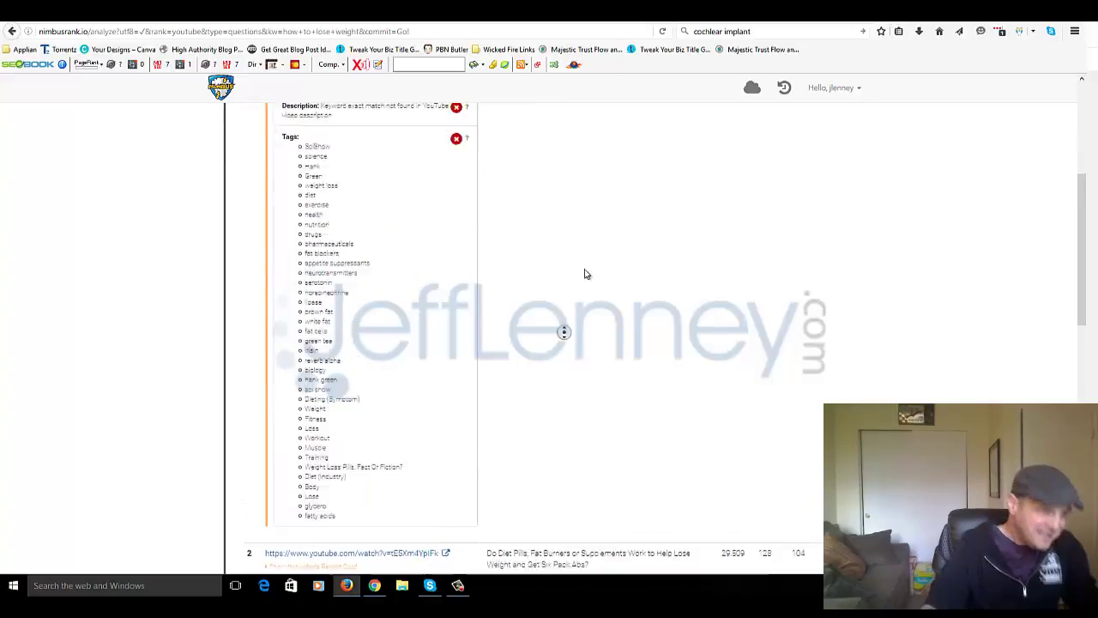
# Step: Open the first-ranked video on YouTube, pause it, and search YouTube for "do weight loss pills work"
pyautogui.click(400, 157)
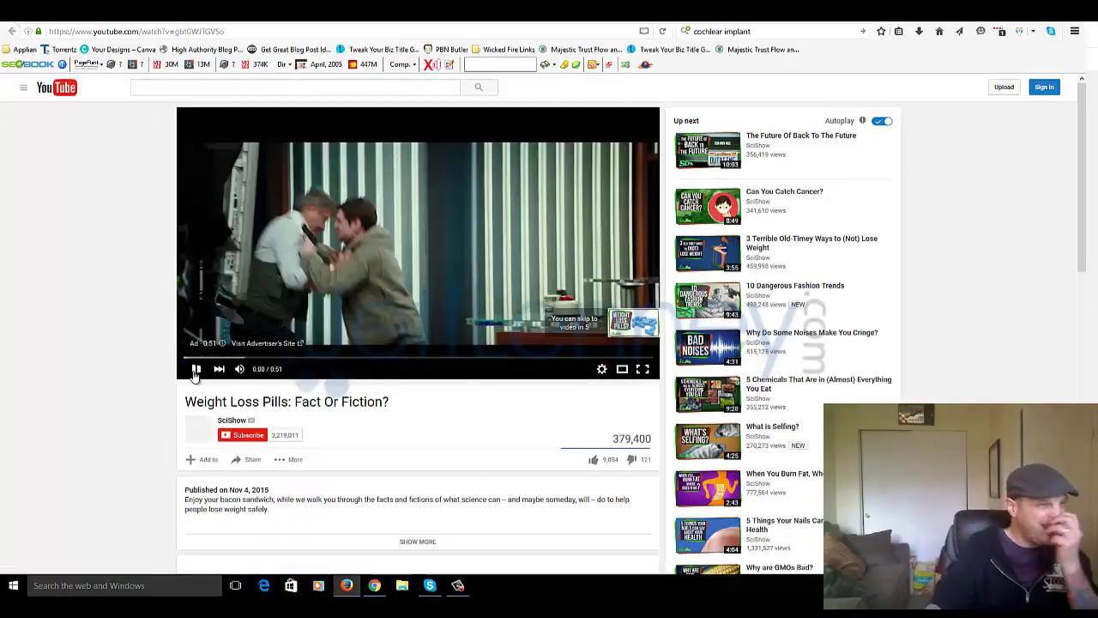
pyautogui.click(196, 370)
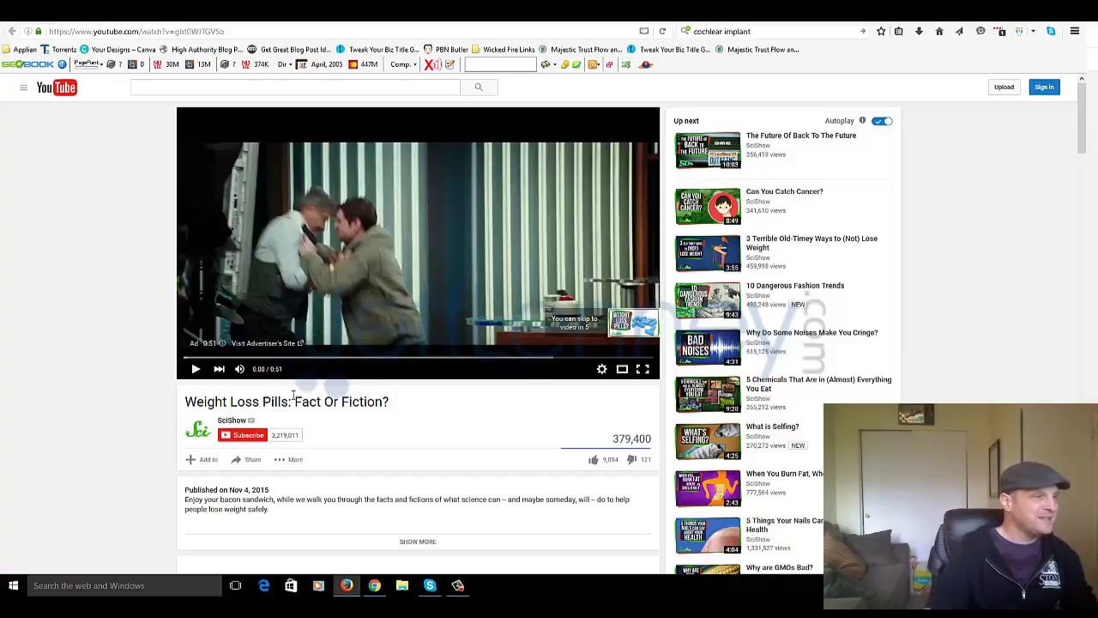
pyautogui.click(266, 87)
pyautogui.write('d')
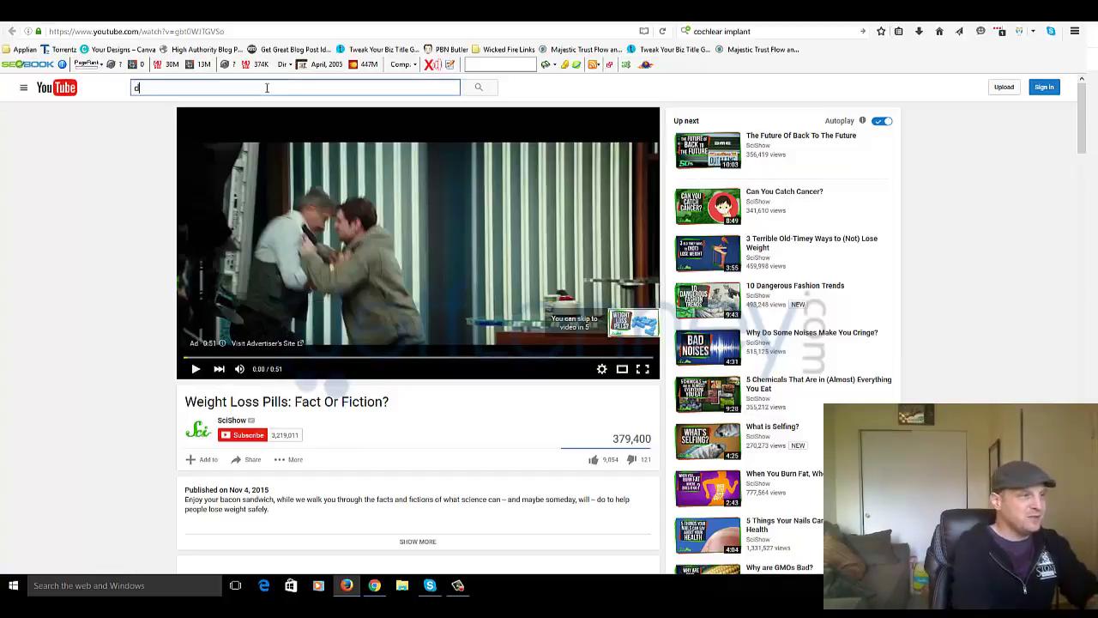
pyautogui.write('o weight loss pills w')
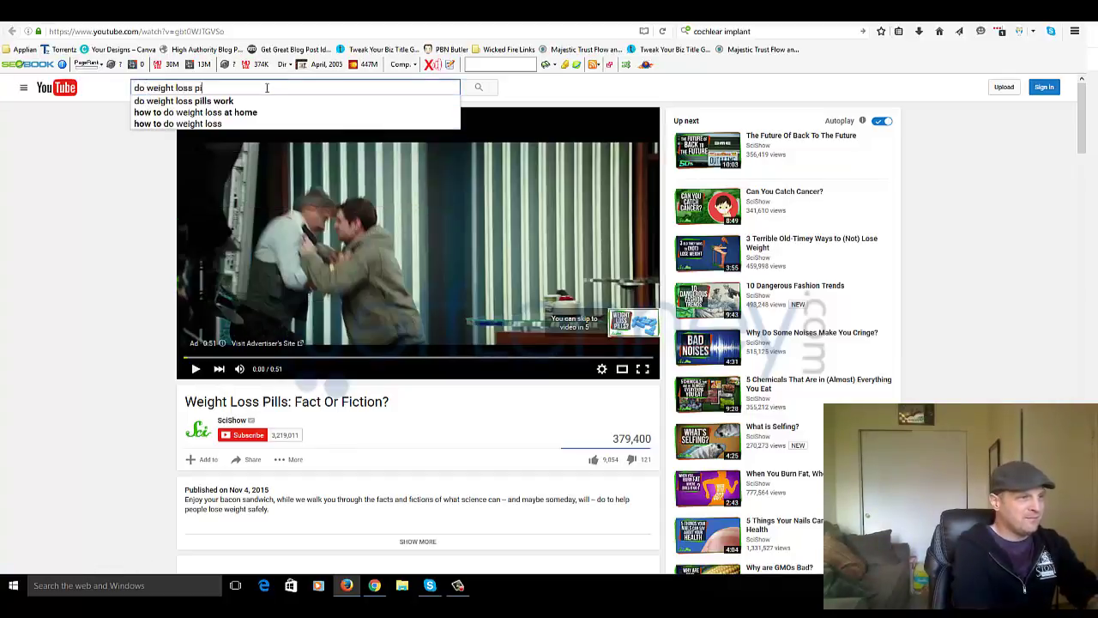
pyautogui.write('ork')
pyautogui.press('Return')
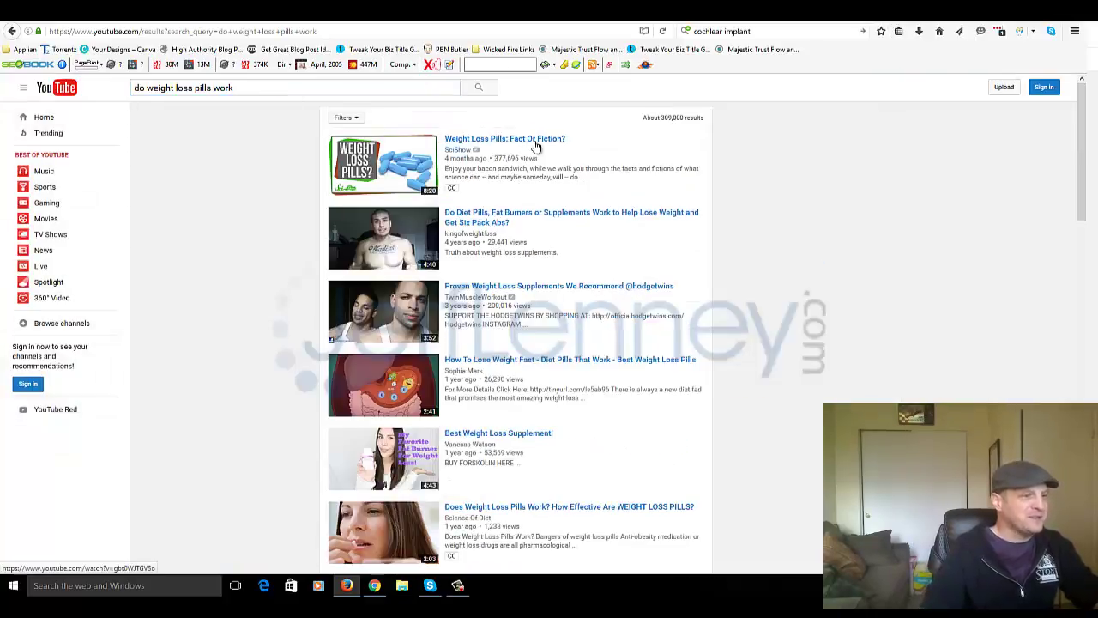
# Step: Repeat the YouTube search as an exact phrase by enclosing "do weight loss pills work" in quotation marks
pyautogui.click(409, 91)
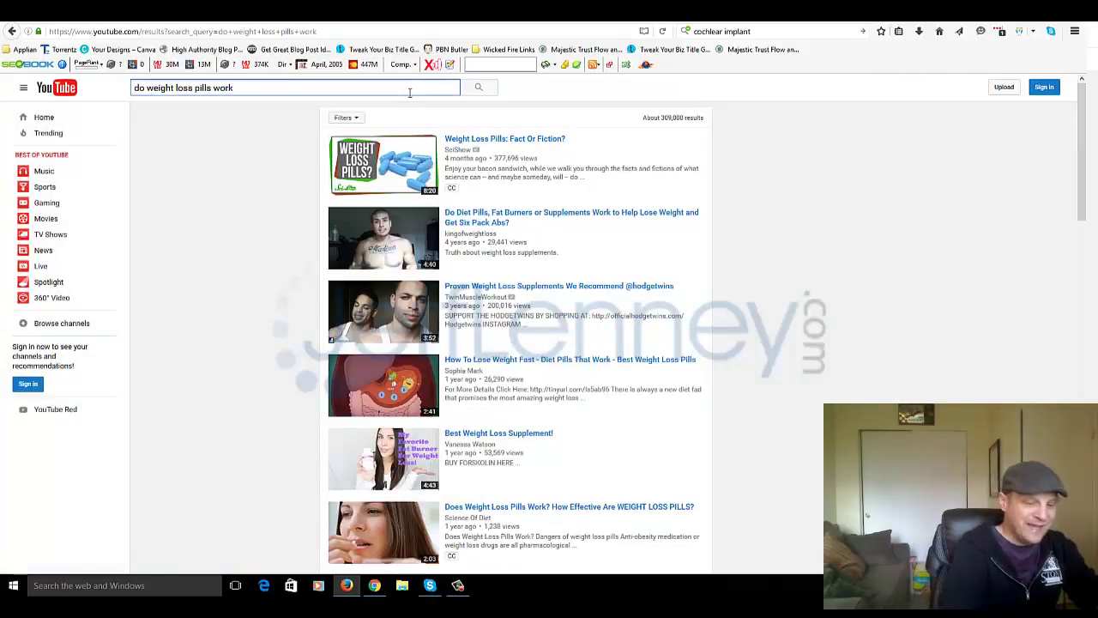
pyautogui.write('"')
pyautogui.press('Home')
pyautogui.write('"')
pyautogui.press('Return')
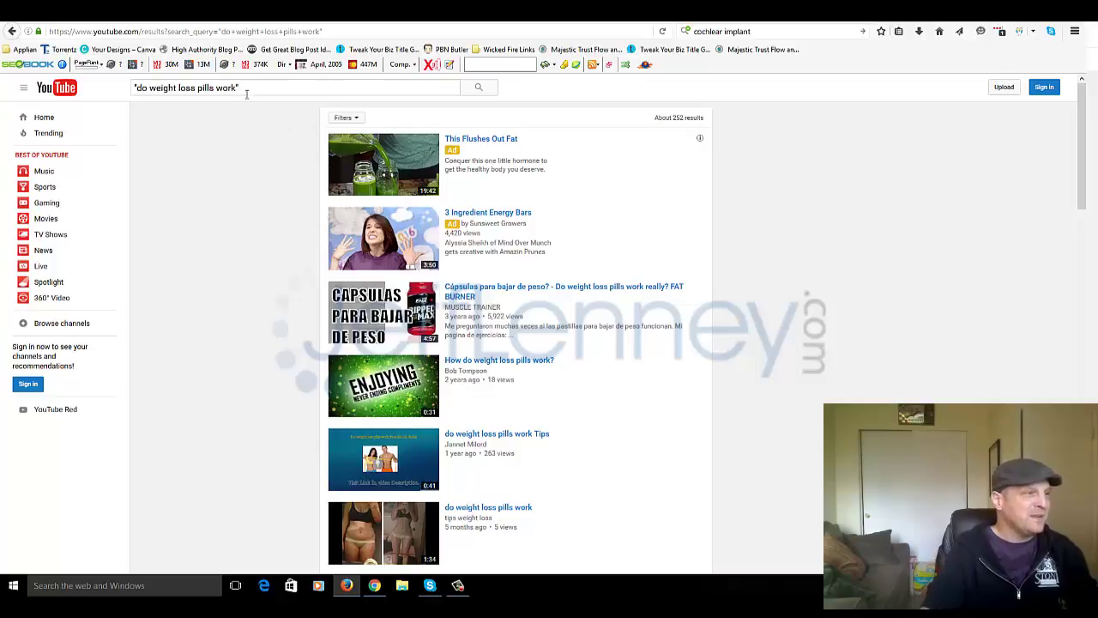
# Step: Go back to the unquoted YouTube search results and close the YouTube page
pyautogui.click(9, 35)
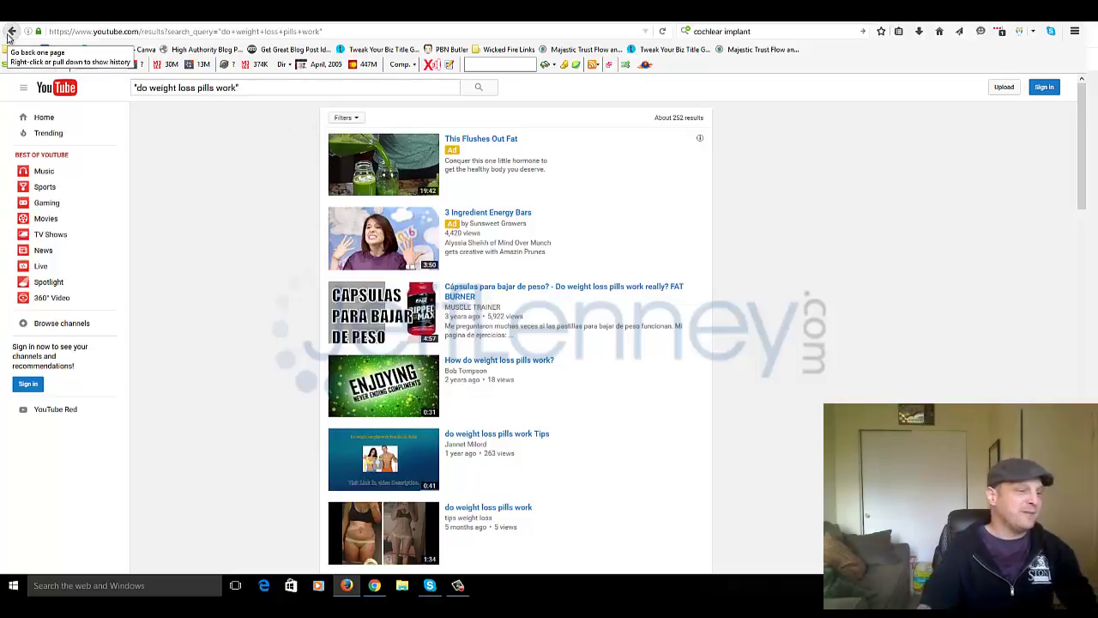
pyautogui.click(10, 36)
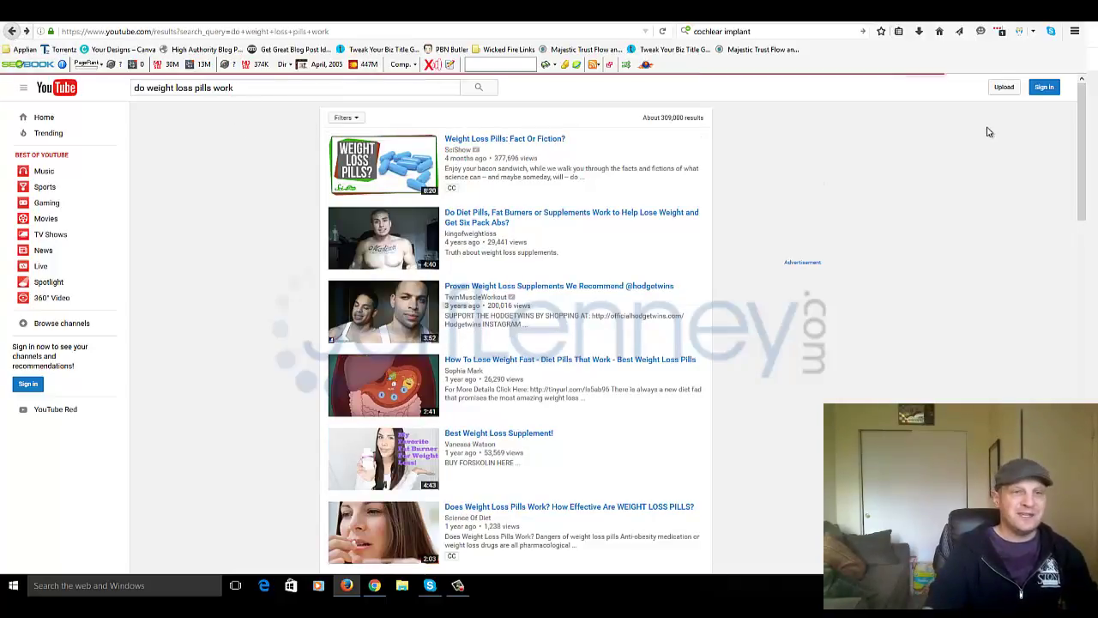
pyautogui.click(1055, 17)
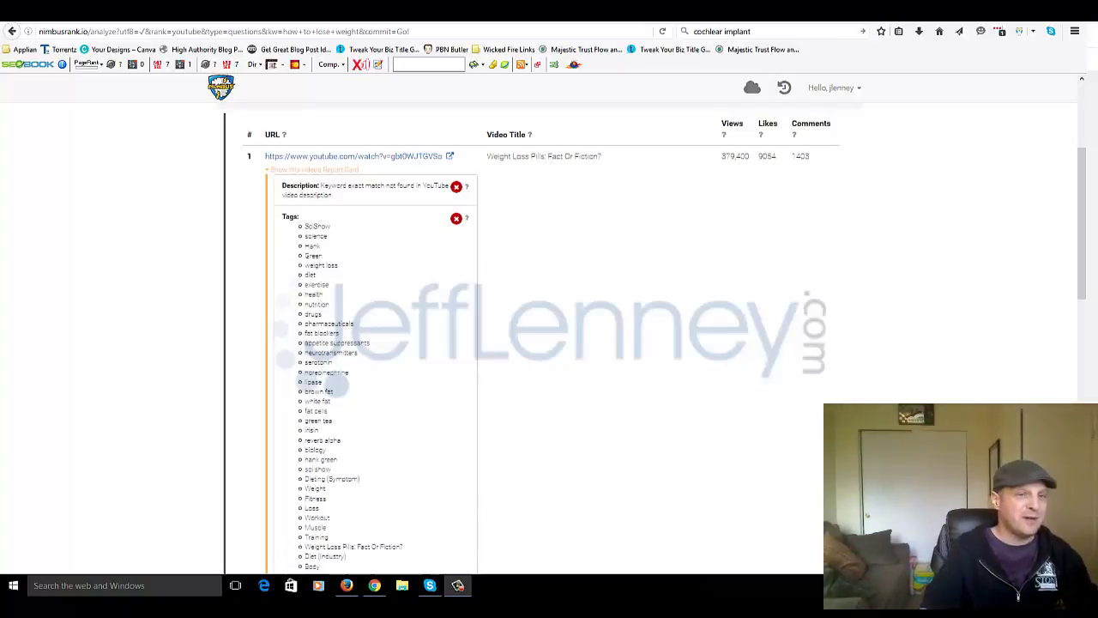
# Step: Run an eCommerce keyword search for "weight loss" and collapse the analysis of the main keyword
pyautogui.moveTo(1081, 172); pyautogui.dragTo(1081, 89)
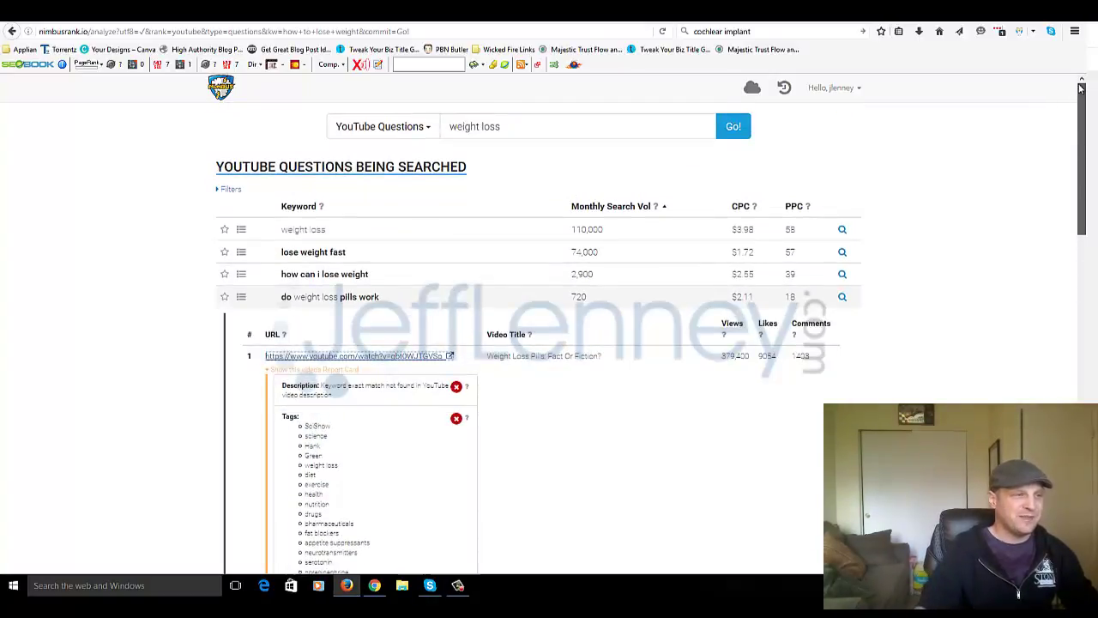
pyautogui.click(388, 131)
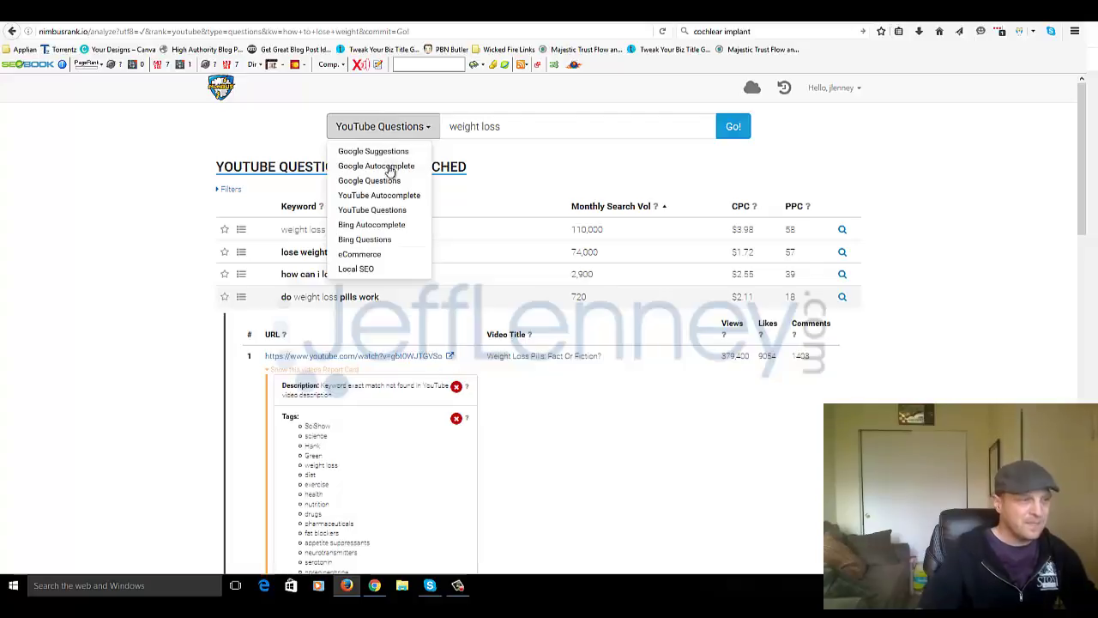
pyautogui.click(377, 254)
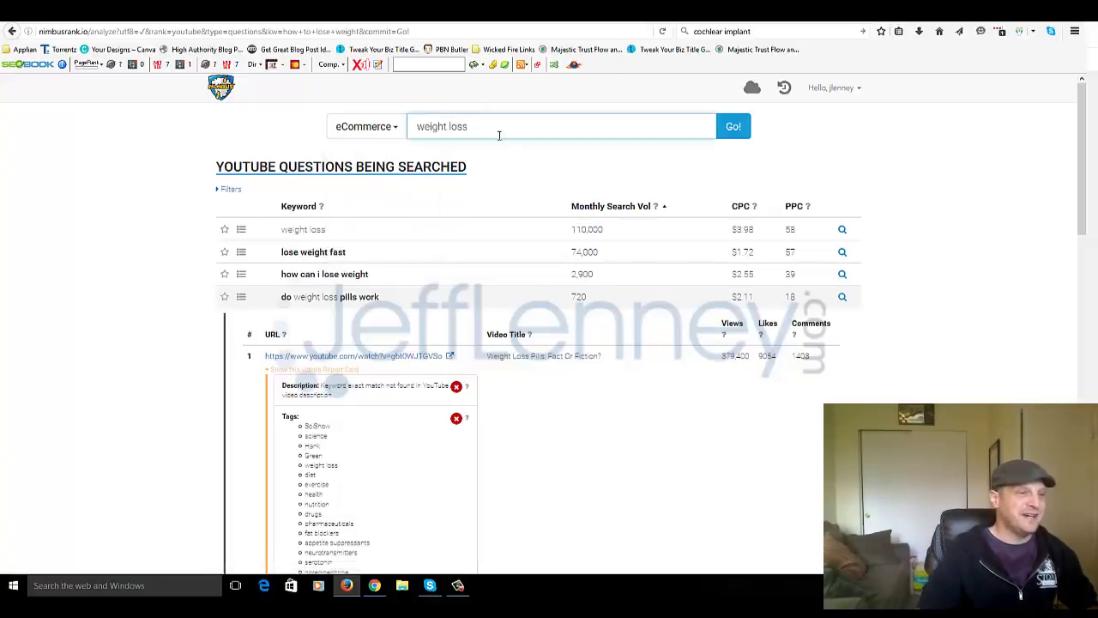
pyautogui.click(734, 127)
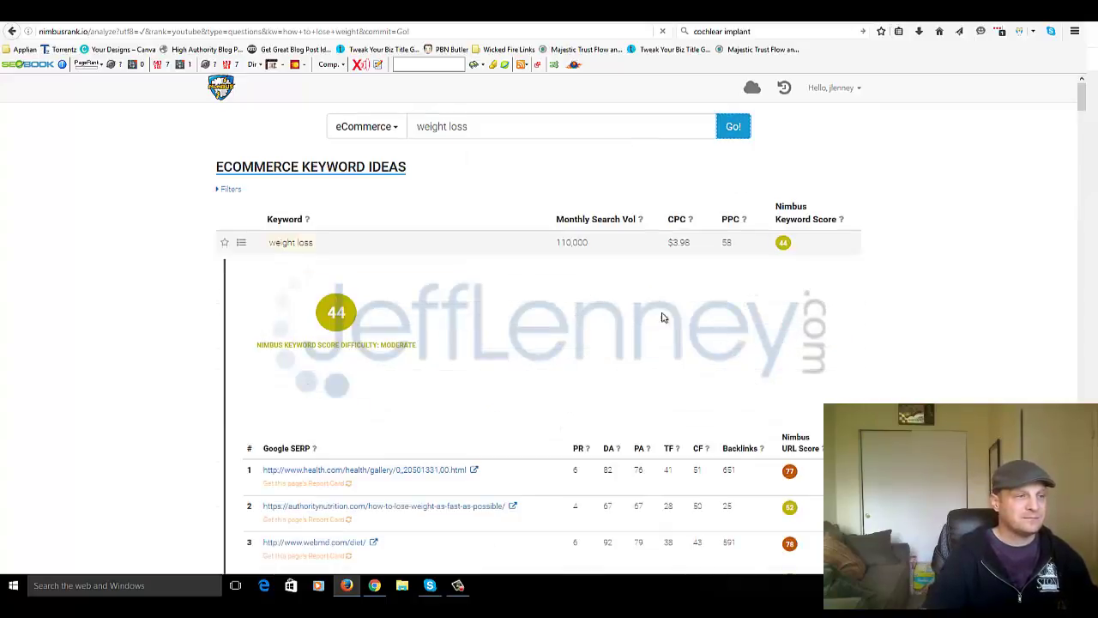
pyautogui.click(419, 244)
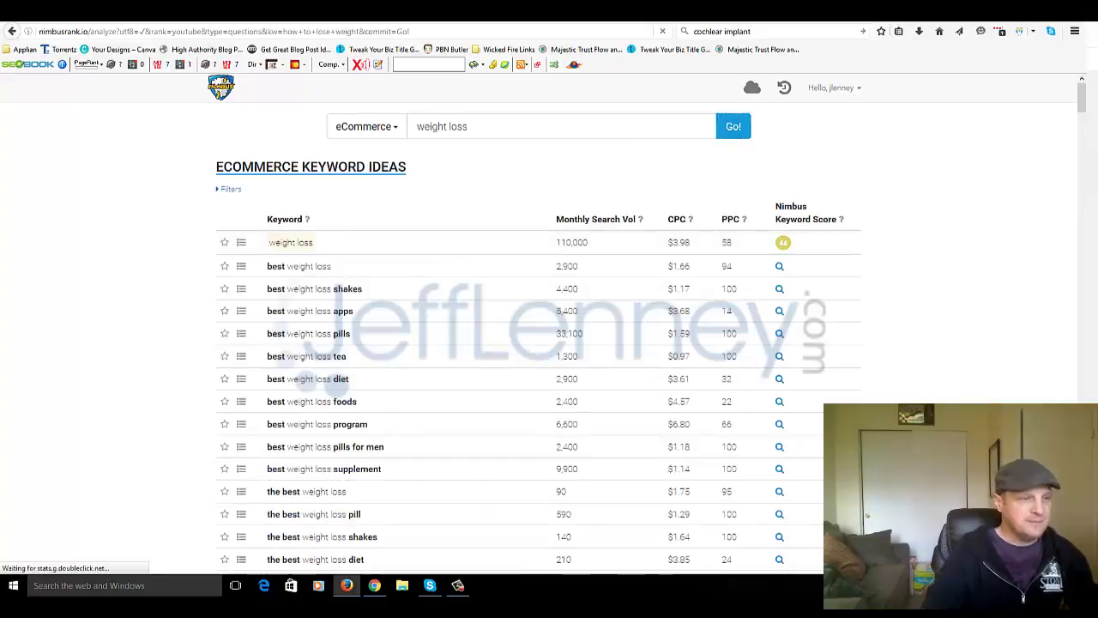
# Step: Sort the eCommerce keyword ideas by highest monthly search volume and analyze the competition for "best weight loss pills"
pyautogui.click(601, 221)
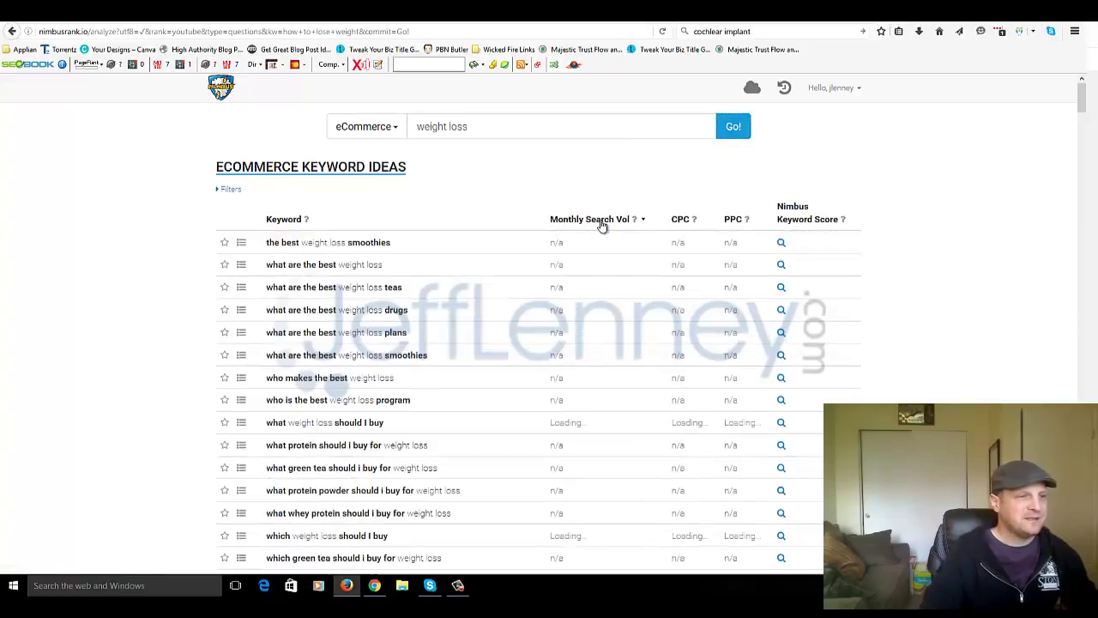
pyautogui.click(601, 222)
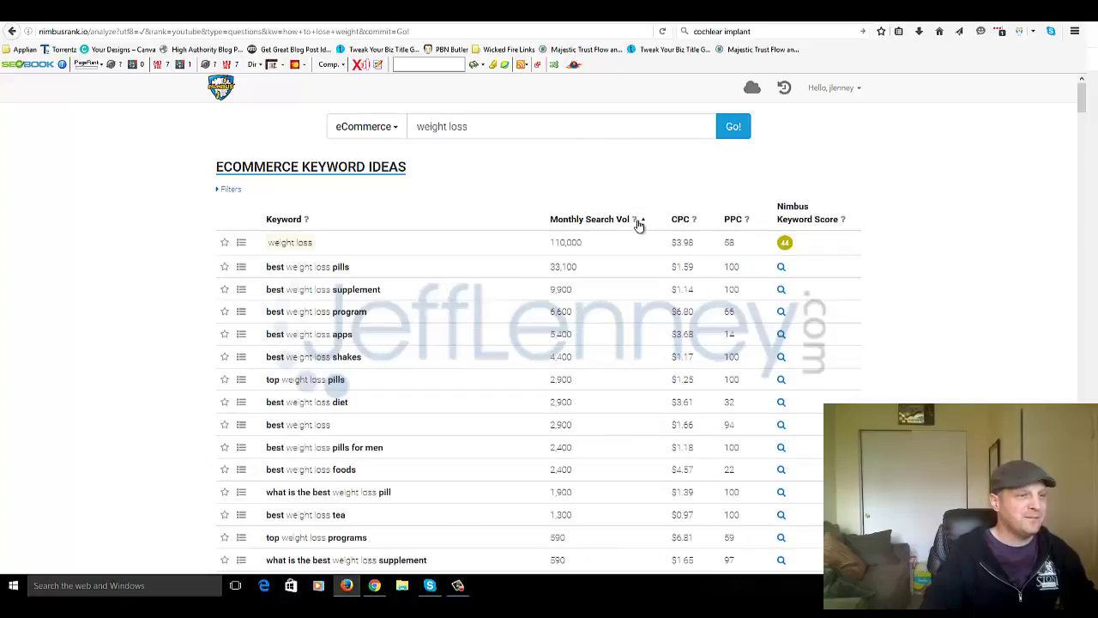
pyautogui.moveTo(634, 226)
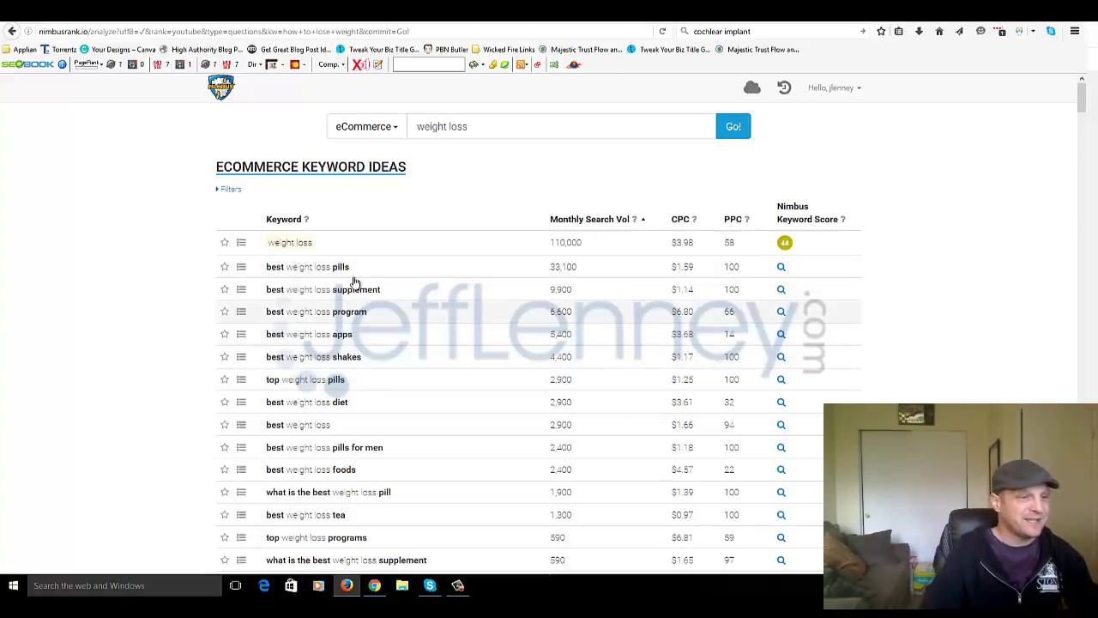
pyautogui.click(781, 268)
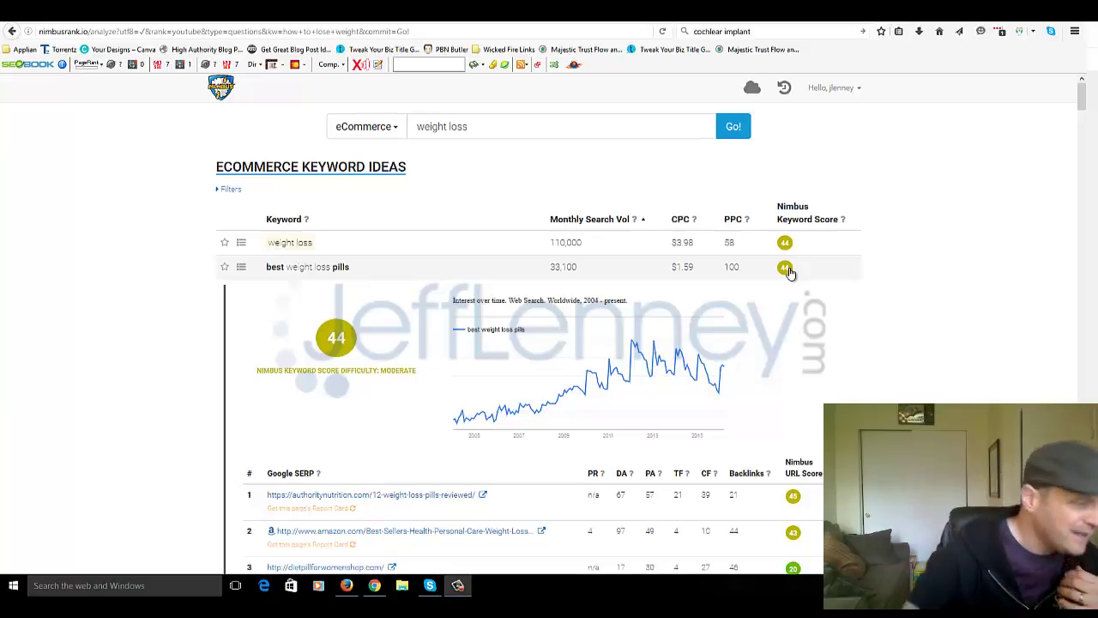
# Step: View the third-ranking competitor site for "best weight loss pills", dietpillforwomenshop.com, and close its page
pyautogui.scroll(-4, 890, 314)
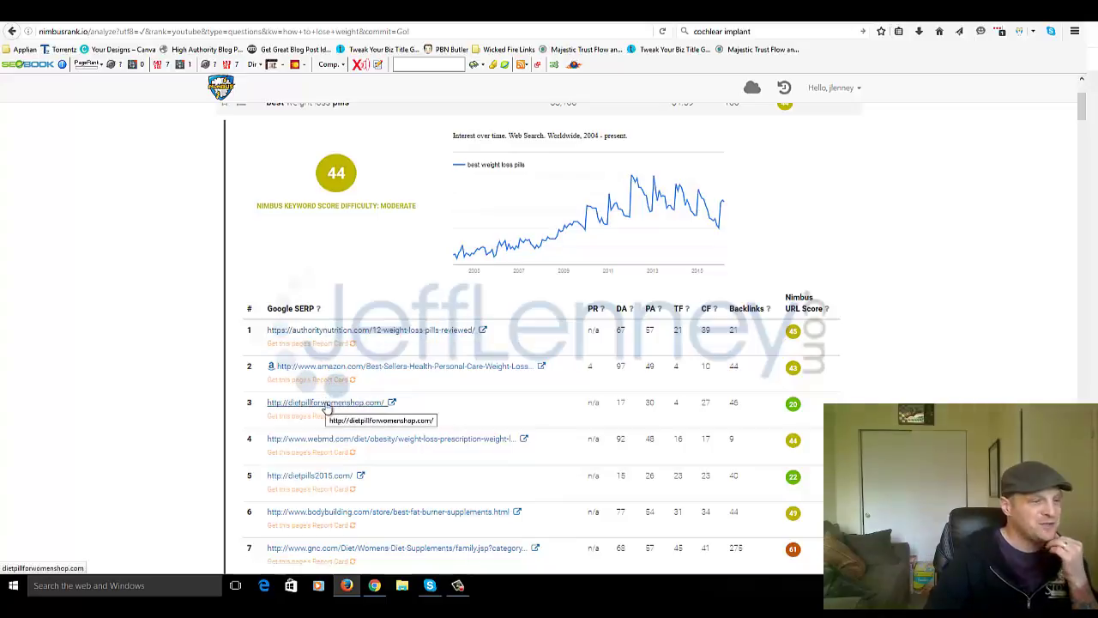
pyautogui.click(326, 404)
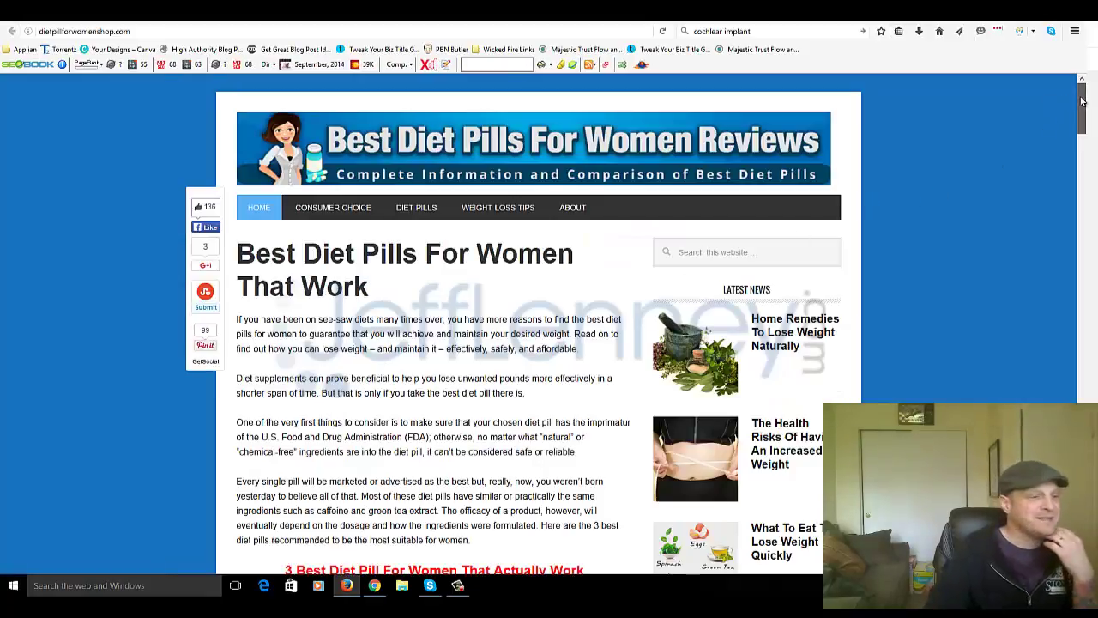
pyautogui.moveTo(1081, 100); pyautogui.dragTo(1067, 33)
pyautogui.hotkey('ctrl', 'w')
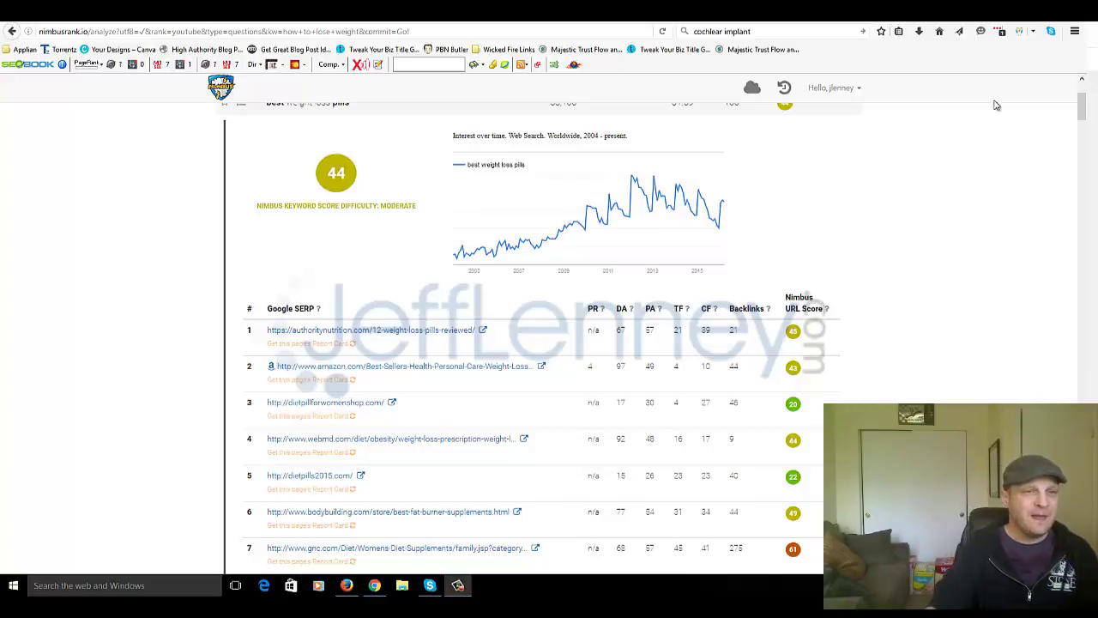
# Step: Switch the keyword source to Local SEO and submit "los angeles dentist" as the search term
pyautogui.moveTo(1082, 109)
pyautogui.mouseDown()
pyautogui.moveTo(1083, 142)
pyautogui.moveTo(1083, 96)
pyautogui.mouseUp()
pyautogui.click(341, 129)
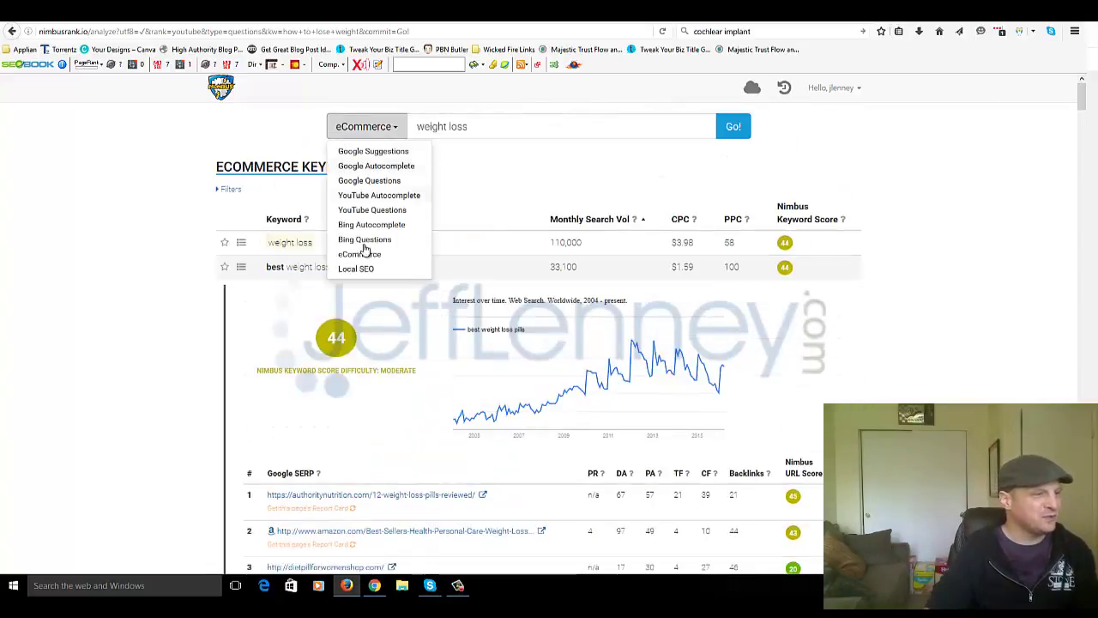
pyautogui.click(355, 269)
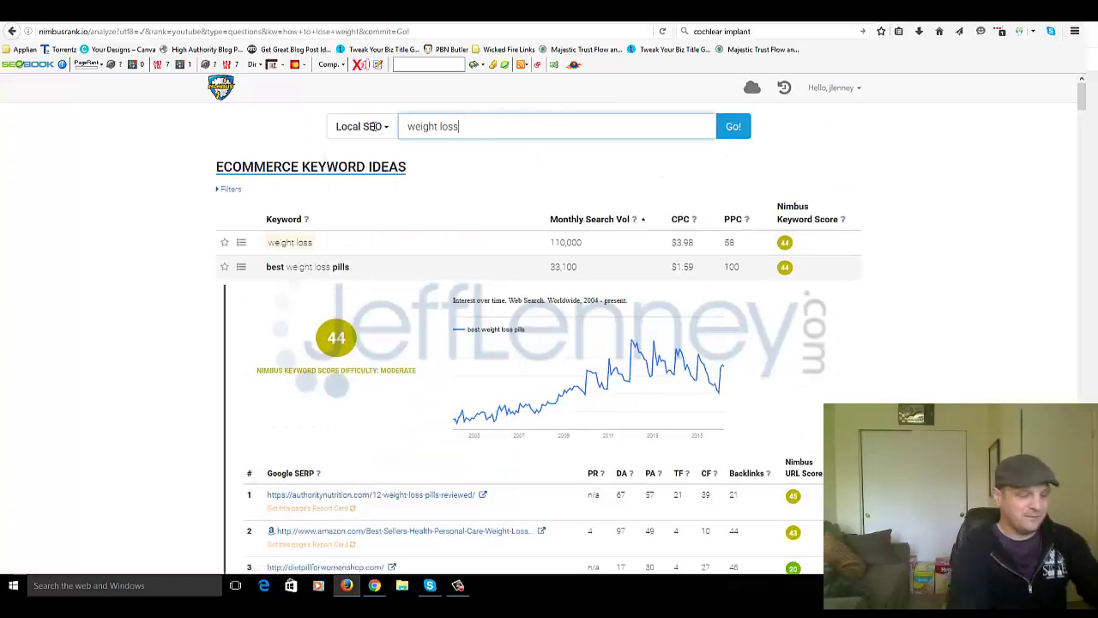
pyautogui.hotkey('ctrl', 'a')
pyautogui.press('BackSpace')
pyautogui.write('los angele')
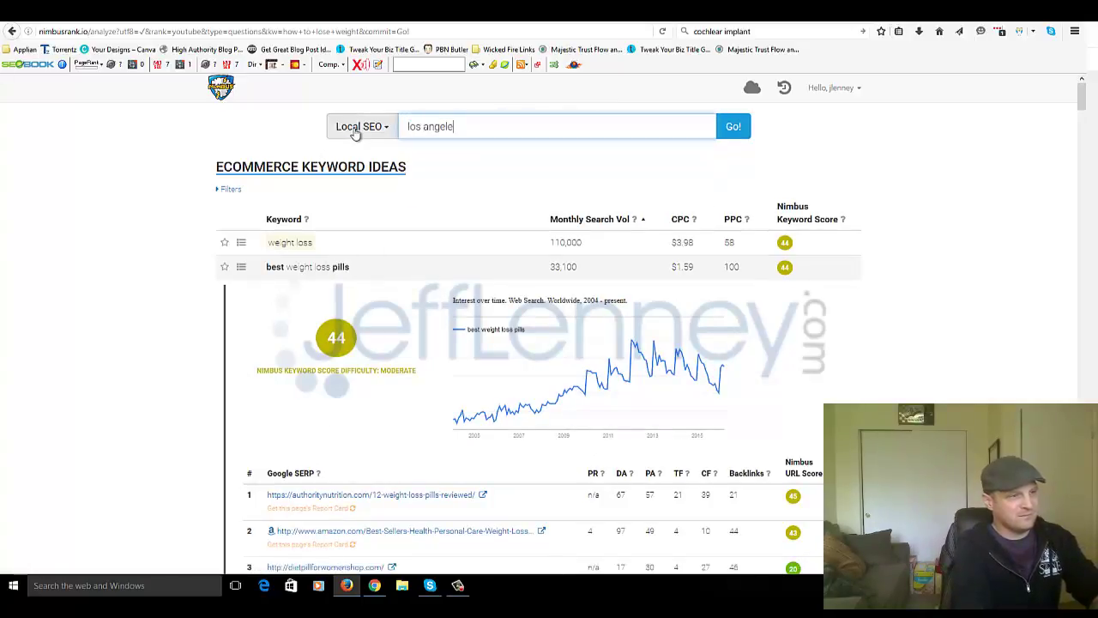
pyautogui.write('s dentist')
pyautogui.press('Return')
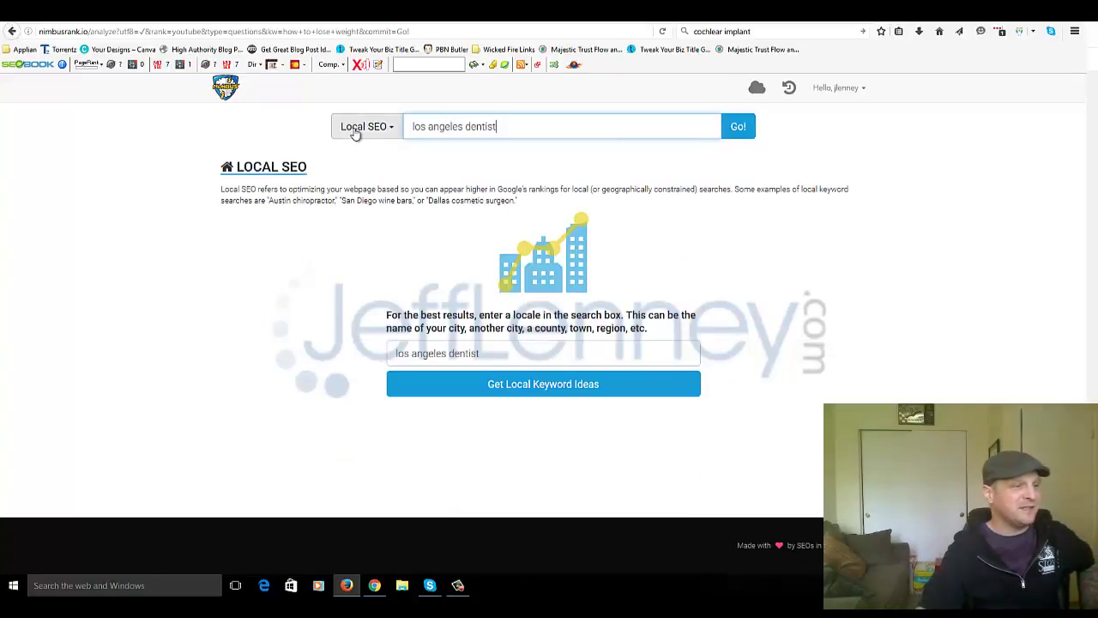
# Step: Shorten the locale to "los angeles" and generate its local keyword ideas
pyautogui.doubleClick(467, 353)
pyautogui.press('BackSpace')
pyautogui.click(505, 391)
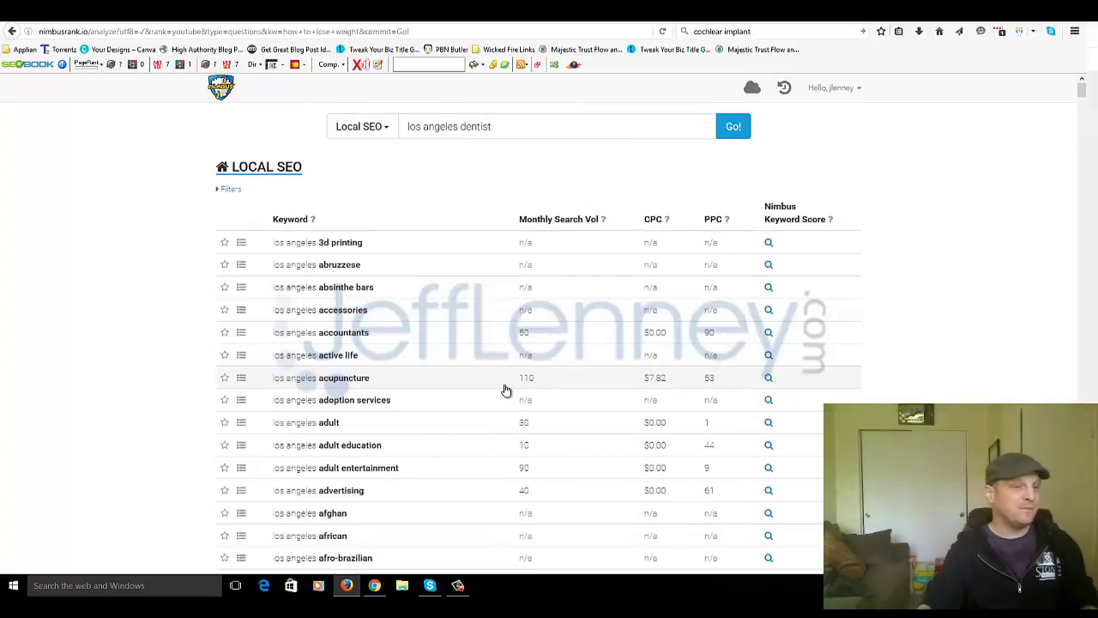
# Step: Sort the Los Angeles keywords by highest monthly search volume, then analyze "los angeles car rental" and collapse its analysis
pyautogui.click(551, 220)
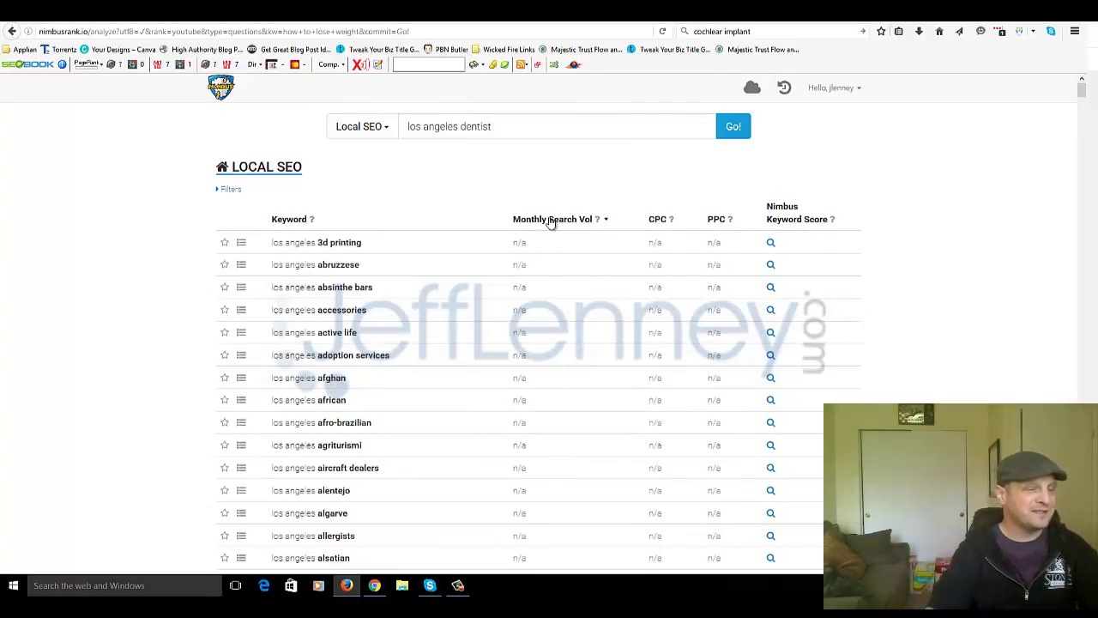
pyautogui.click(551, 221)
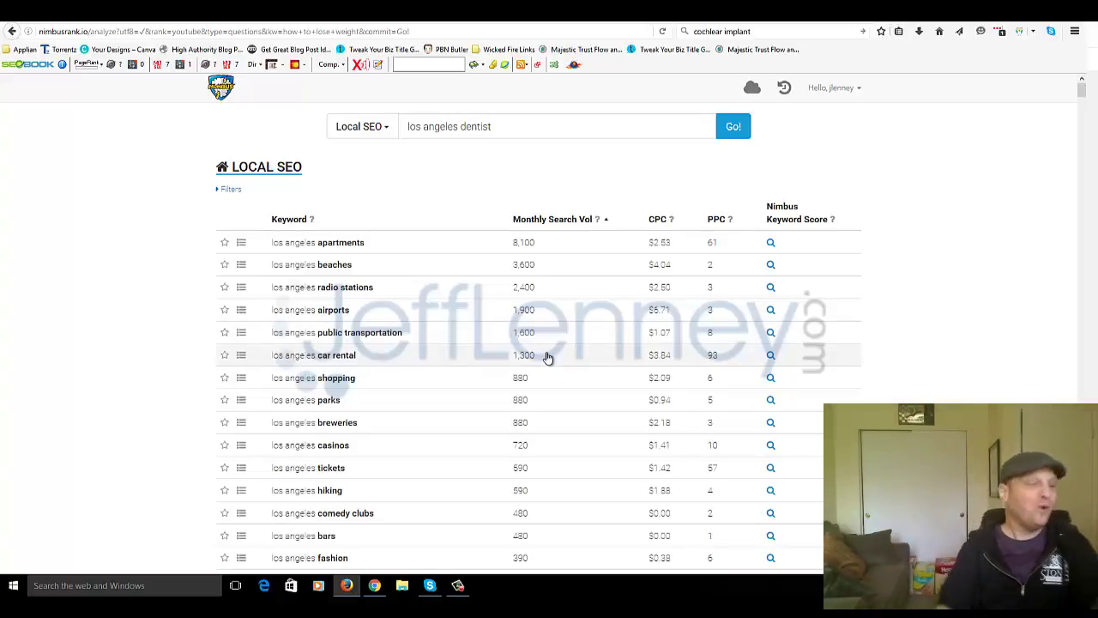
pyautogui.click(771, 357)
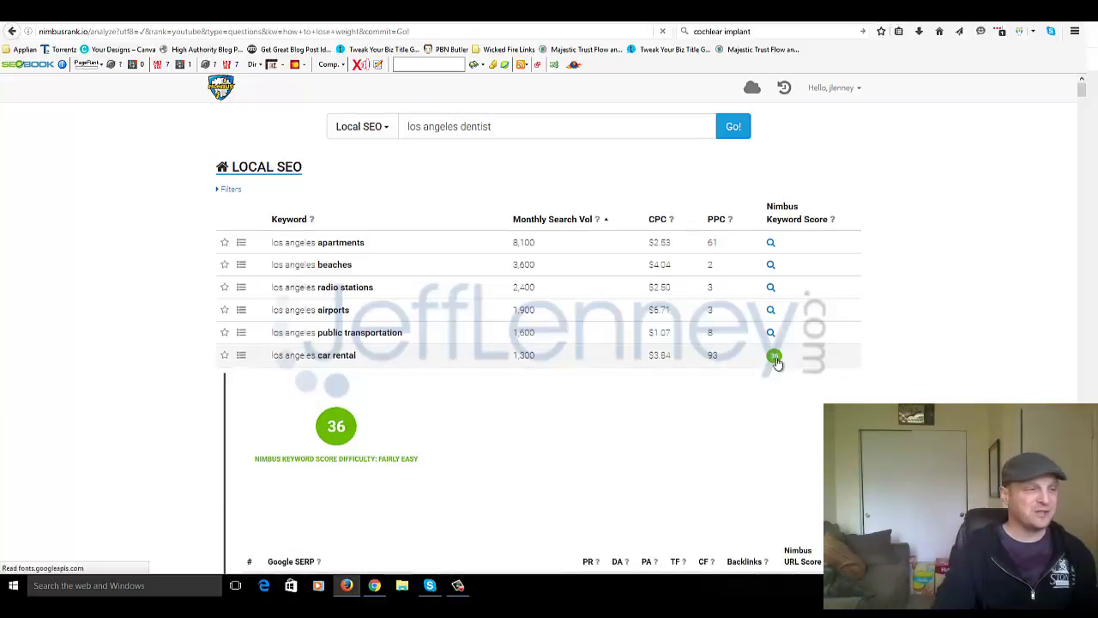
pyautogui.click(426, 357)
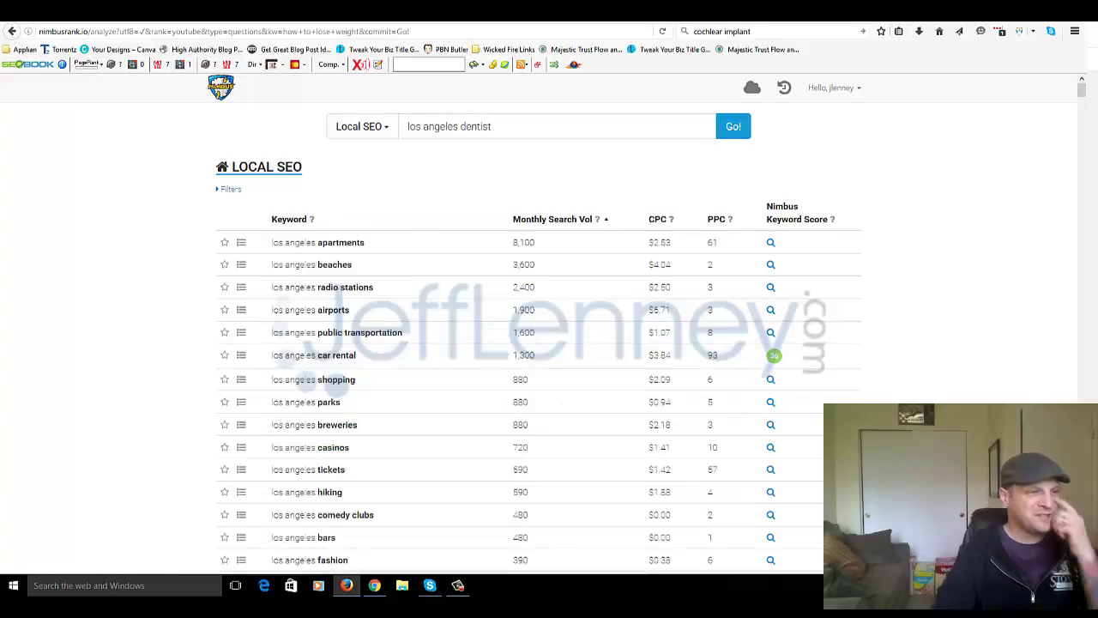
# Step: Generate local keyword ideas for "los angeles dentist" and sort them by highest monthly search volume
pyautogui.click(734, 129)
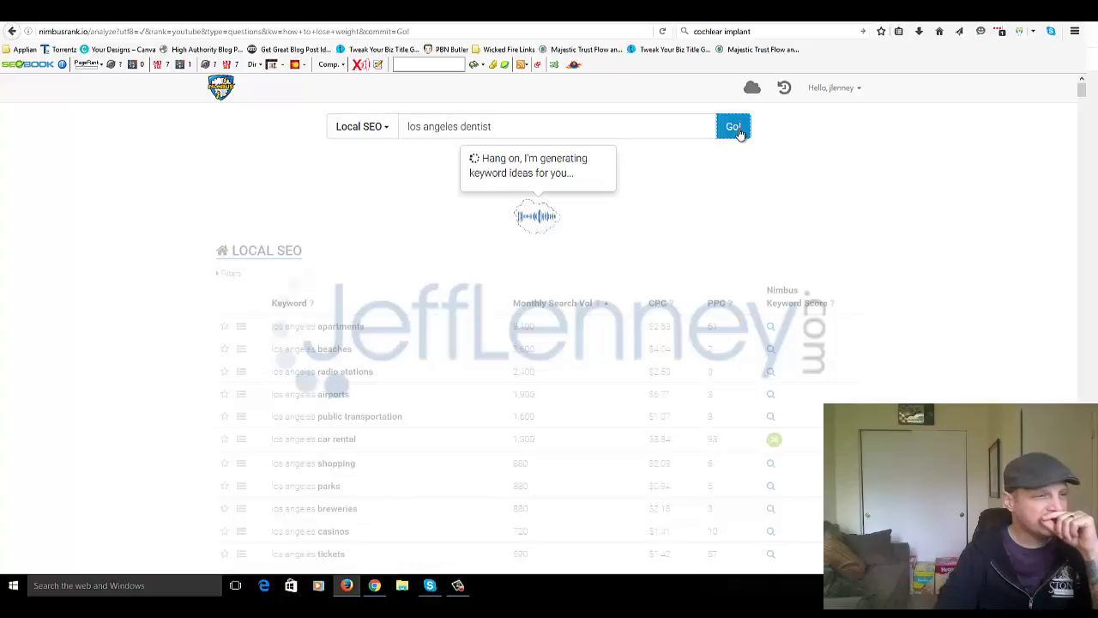
pyautogui.click(502, 381)
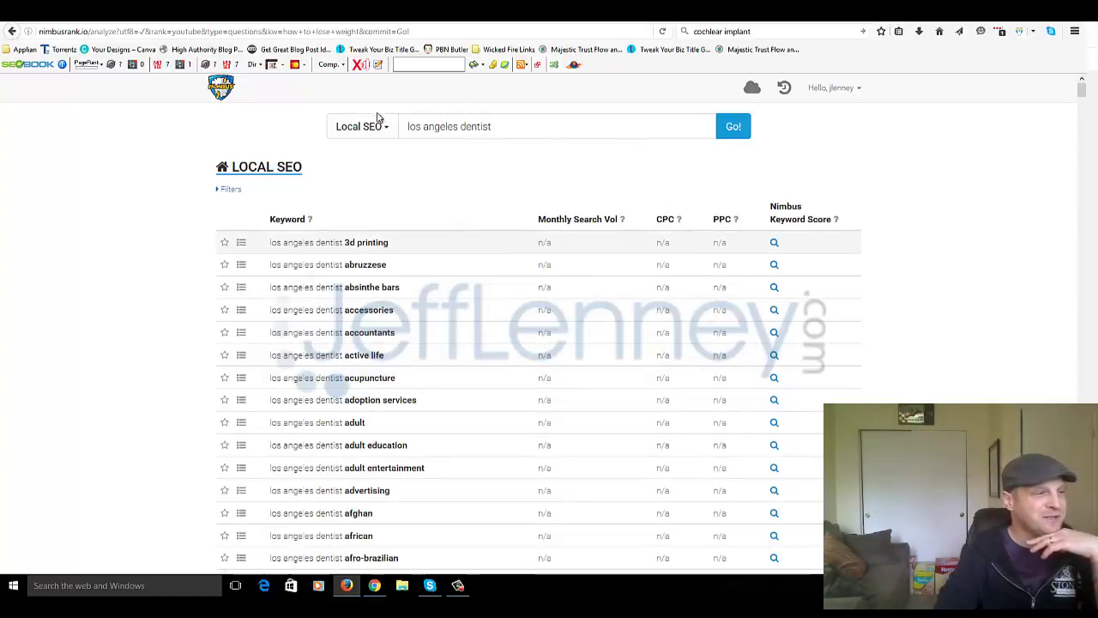
pyautogui.click(232, 191)
pyautogui.click(237, 192)
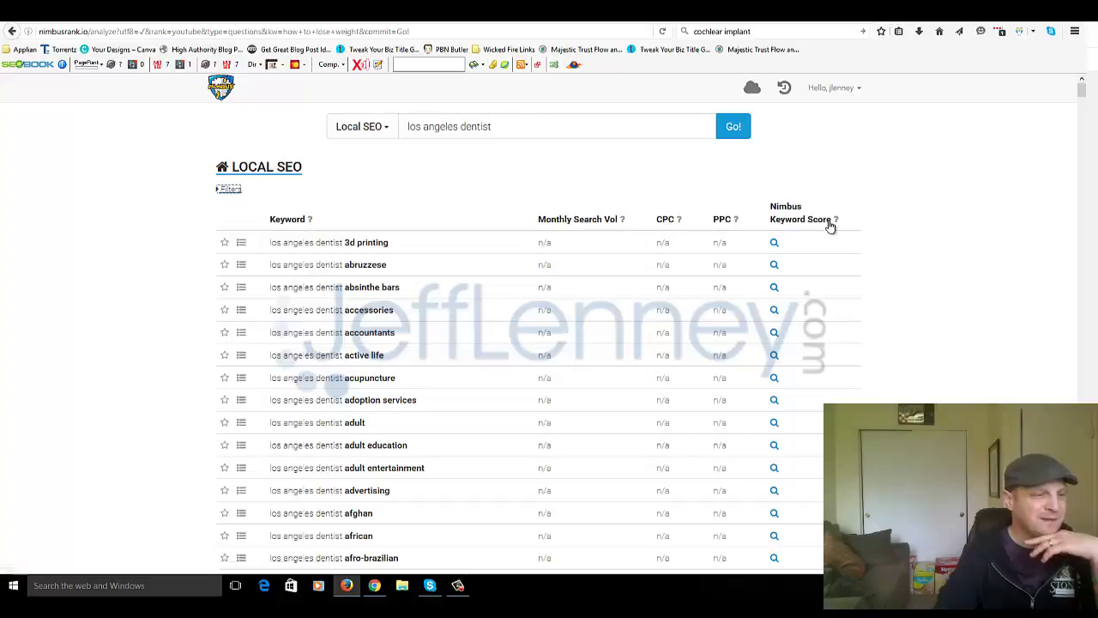
pyautogui.click(555, 222)
pyautogui.click(555, 222)
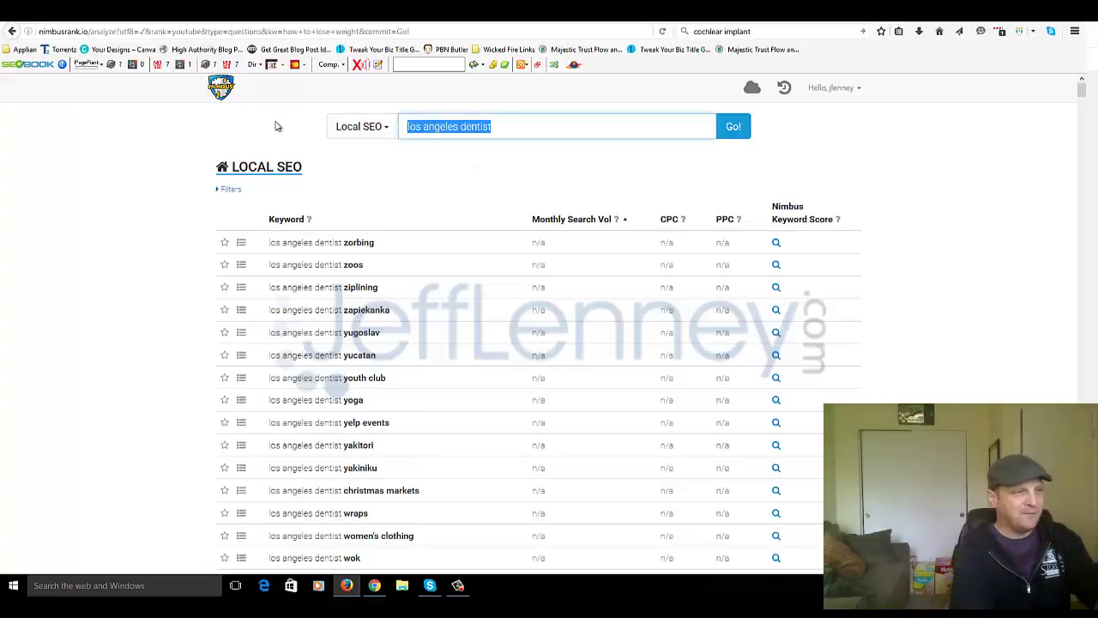
# Step: Replace the search term with "las vegas" and generate its local keyword ideas
pyautogui.press('BackSpace')
pyautogui.write('las vegas')
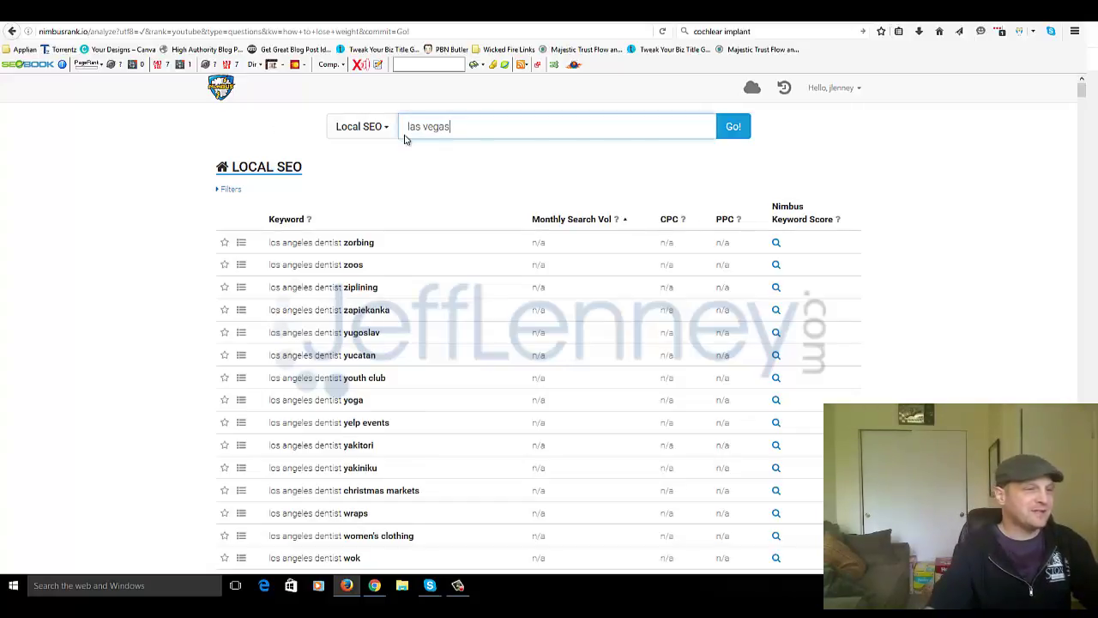
pyautogui.click(733, 133)
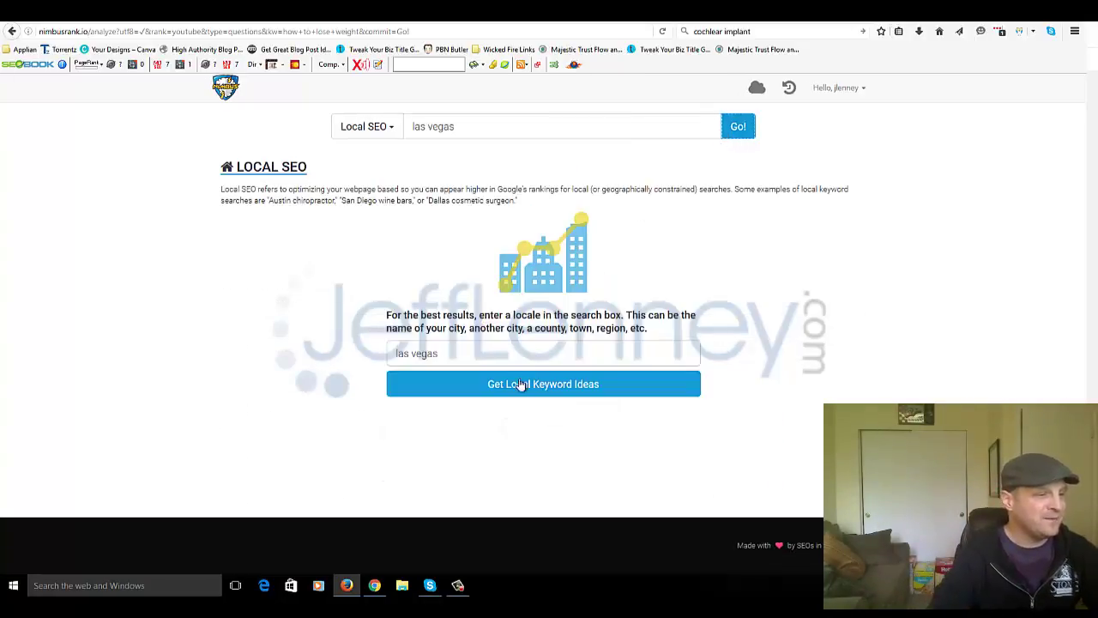
pyautogui.click(518, 386)
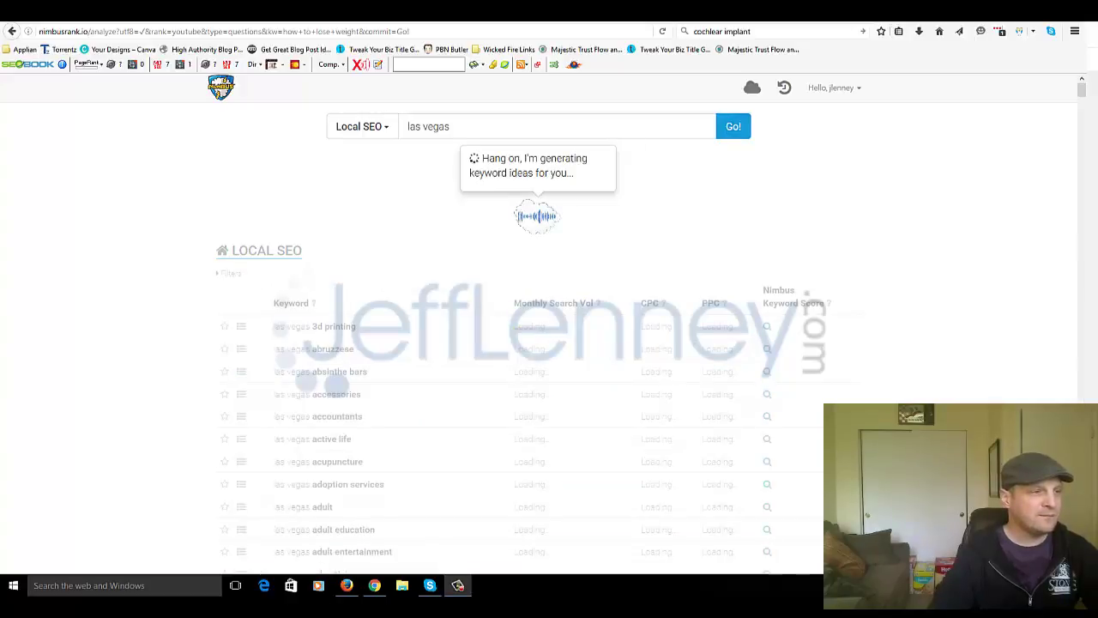
# Step: Sort the Las Vegas keywords by highest monthly search volume, then analyze "las vegas car rental" and collapse its analysis
pyautogui.click(541, 223)
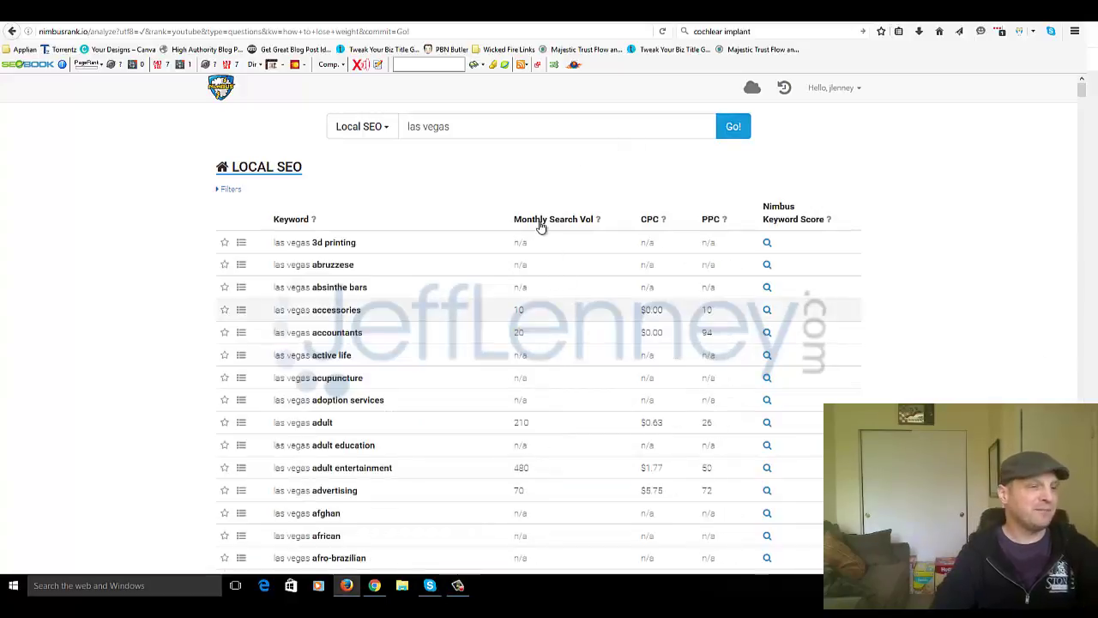
pyautogui.click(541, 225)
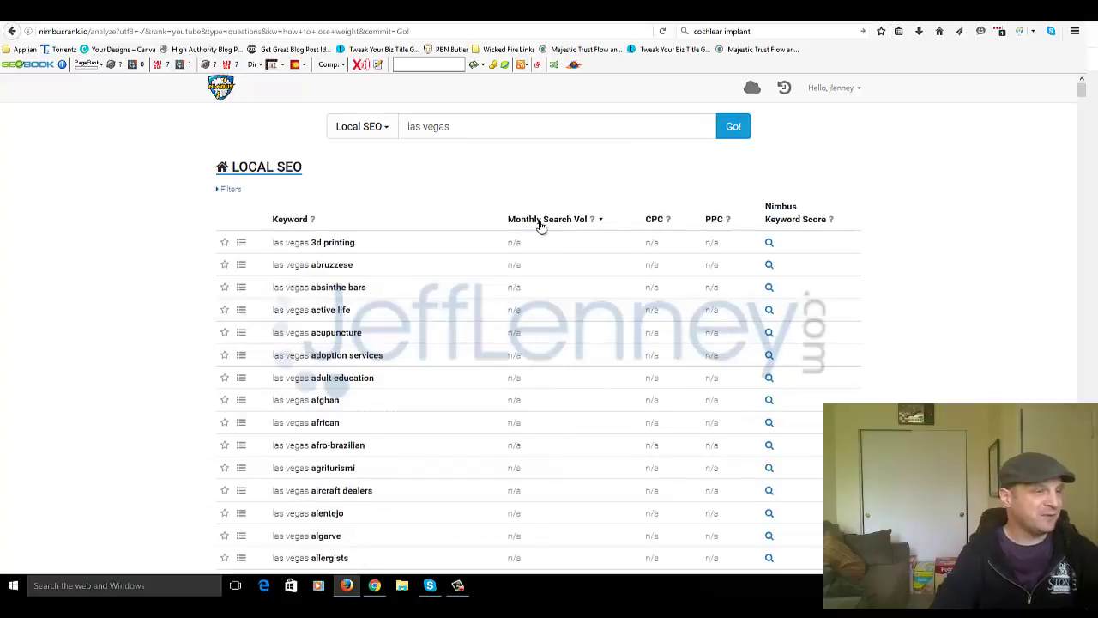
pyautogui.click(540, 225)
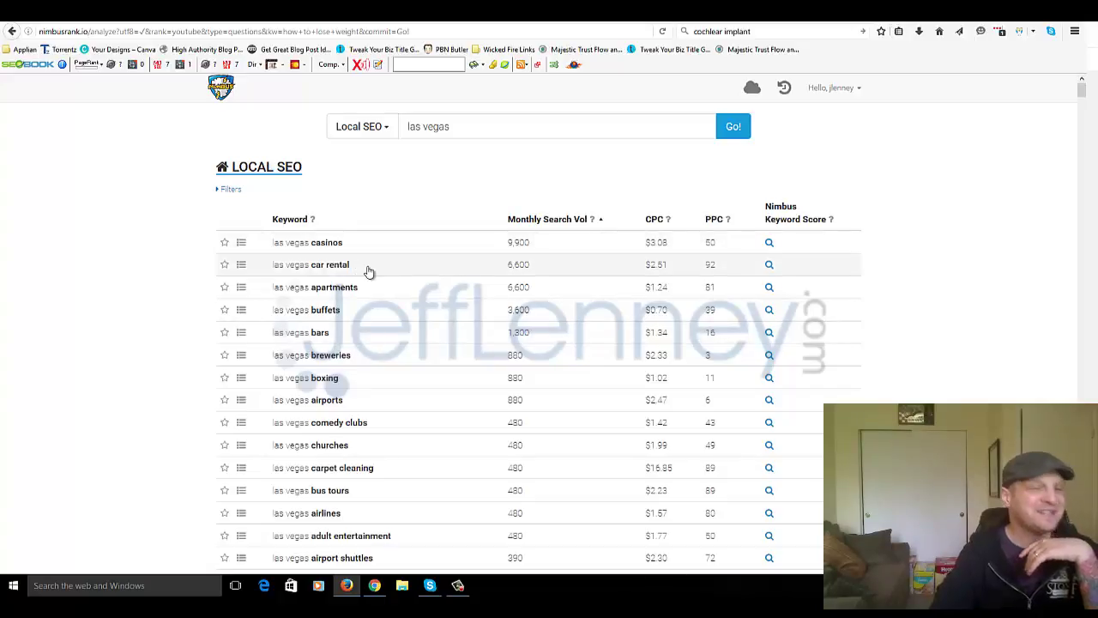
pyautogui.click(770, 266)
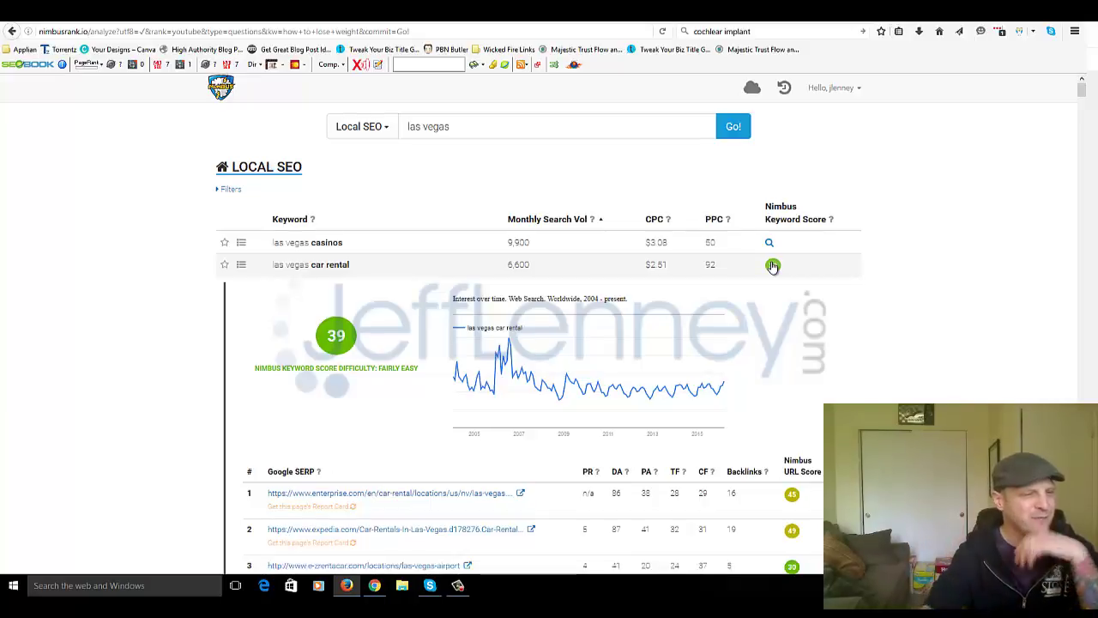
pyautogui.click(518, 270)
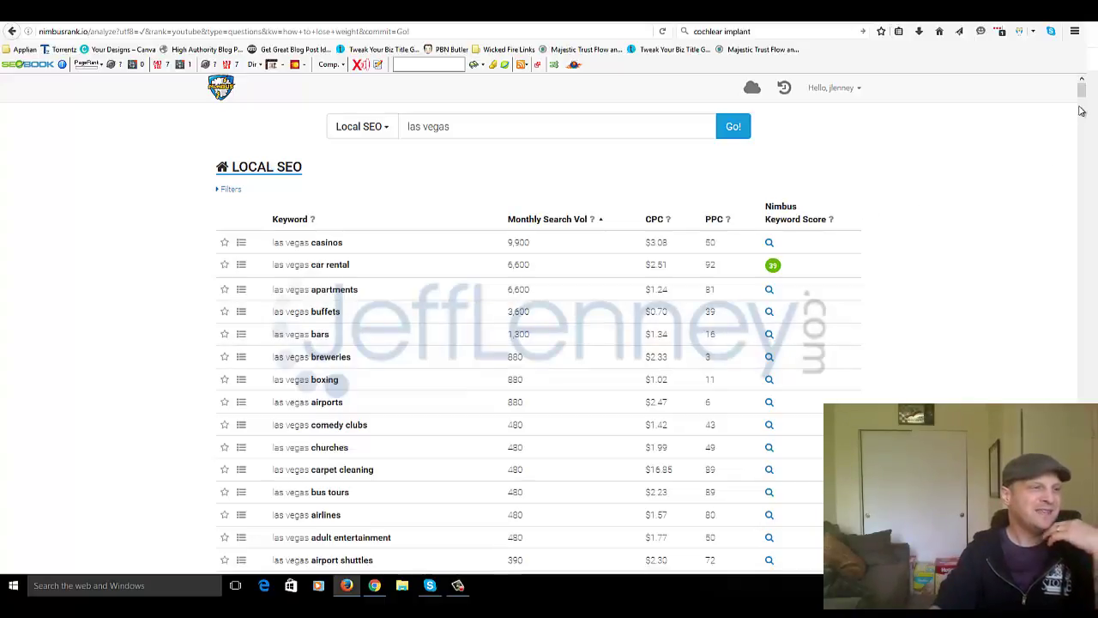
# Step: Run a Google Autocomplete keyword search for "how to lose weight"
pyautogui.click(362, 127)
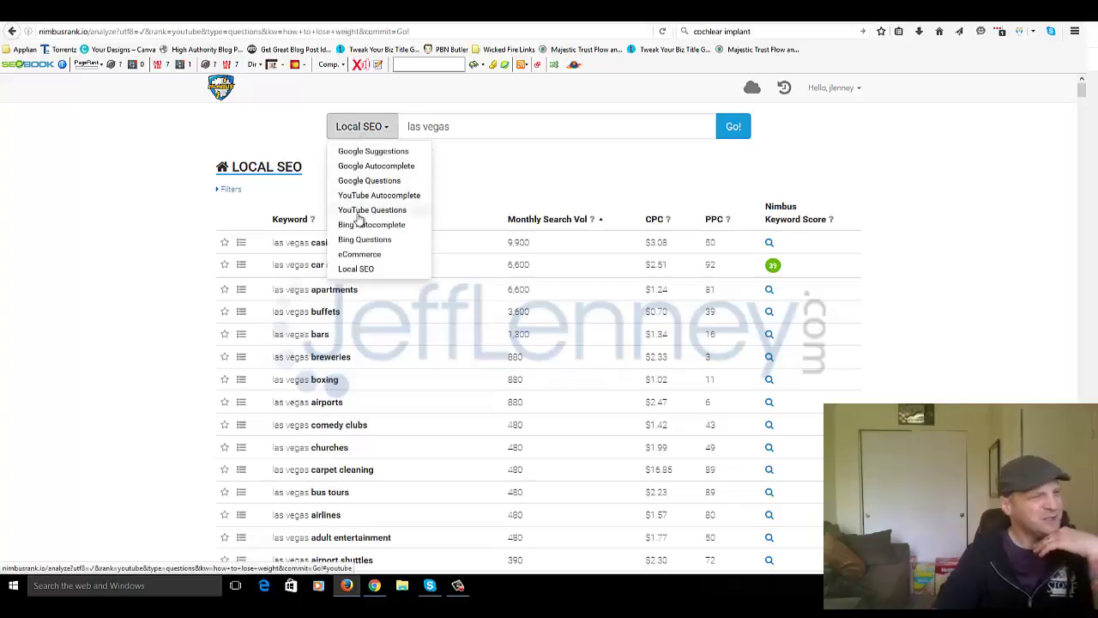
pyautogui.click(378, 168)
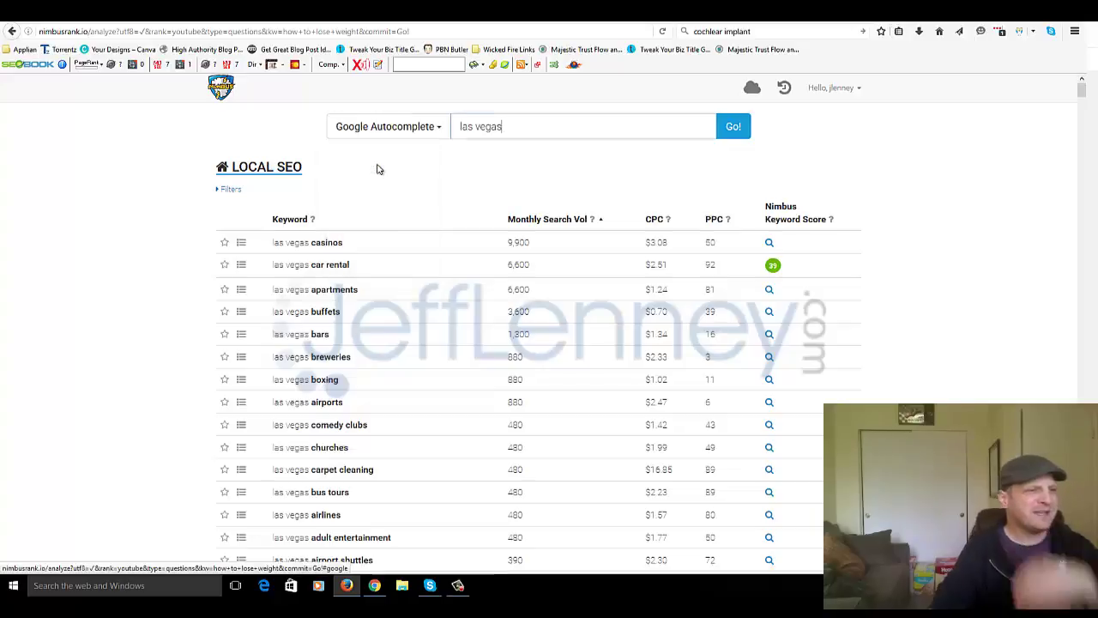
pyautogui.click(495, 124)
pyautogui.moveTo(495, 124); pyautogui.dragTo(425, 169)
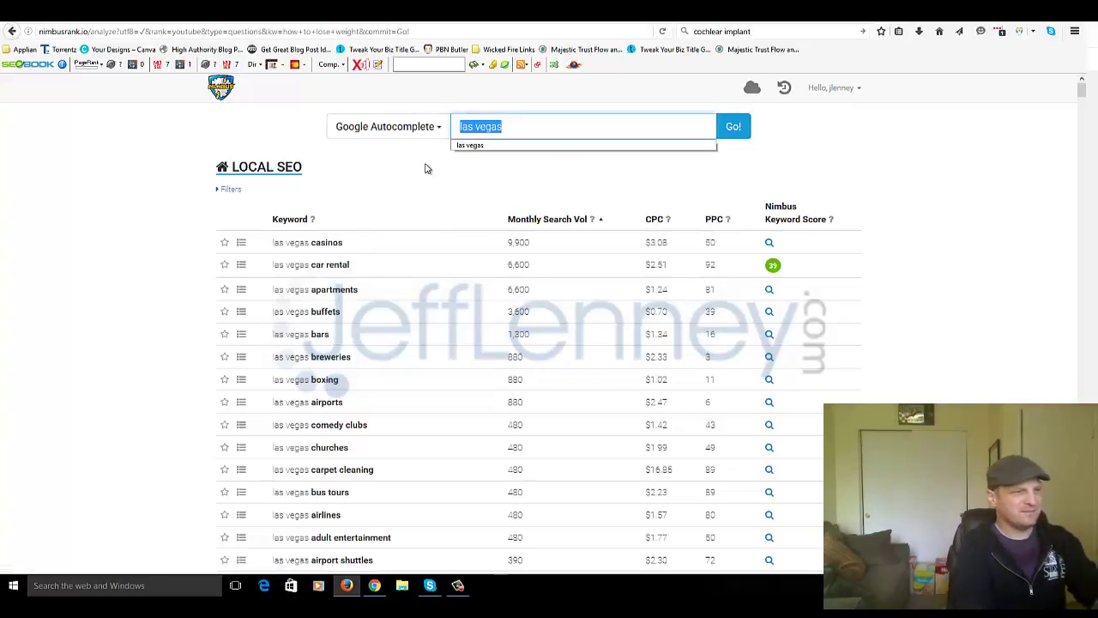
pyautogui.write('a')
pyautogui.press('BackSpace')
pyautogui.write('weight')
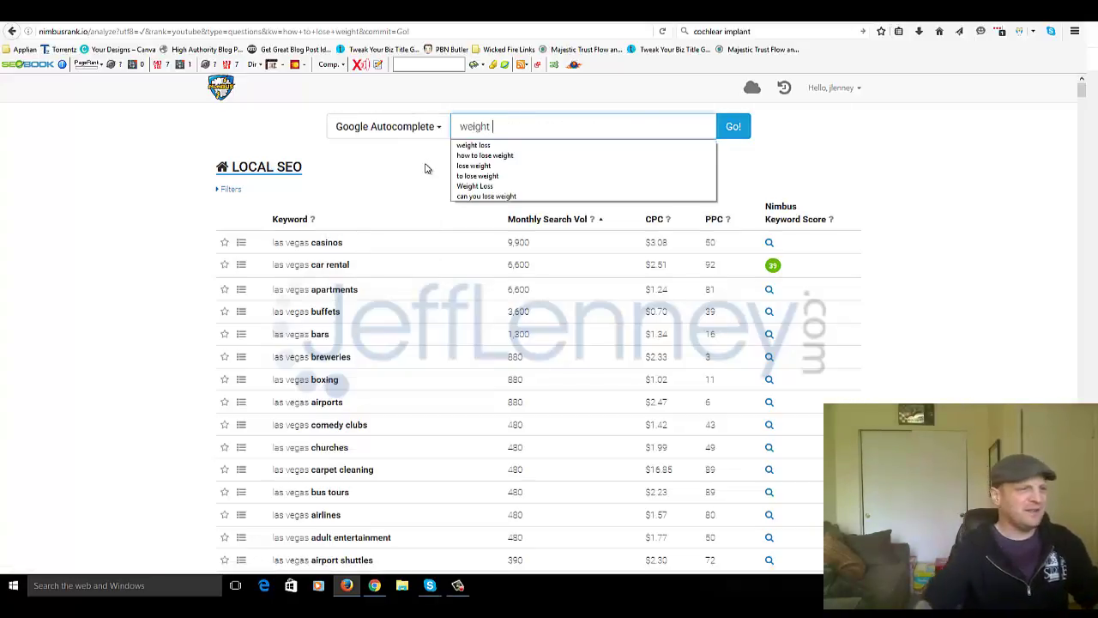
pyautogui.click(482, 156)
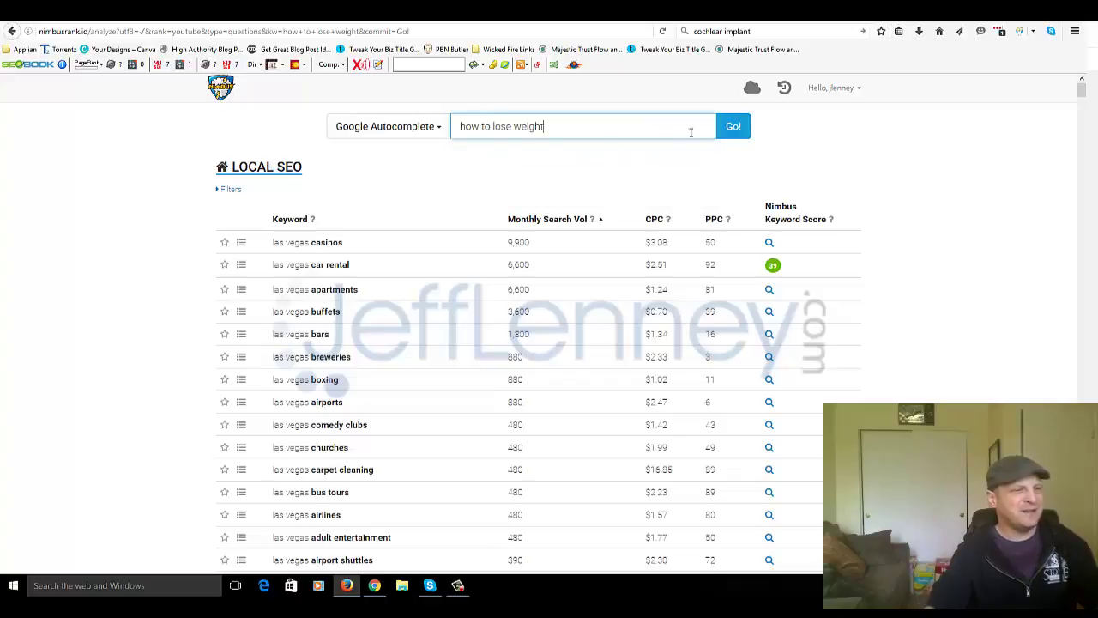
pyautogui.click(733, 128)
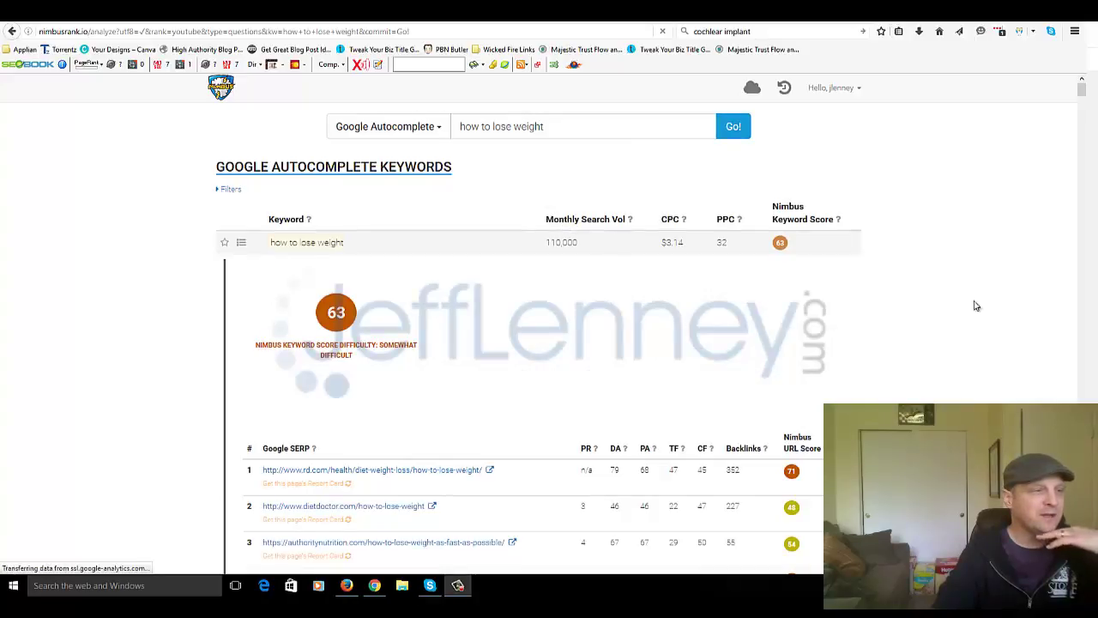
# Step: Sort the autocomplete keywords by highest monthly search volume, then analyze "how many calories should i eat to lose weight" and collapse its analysis
pyautogui.click(587, 225)
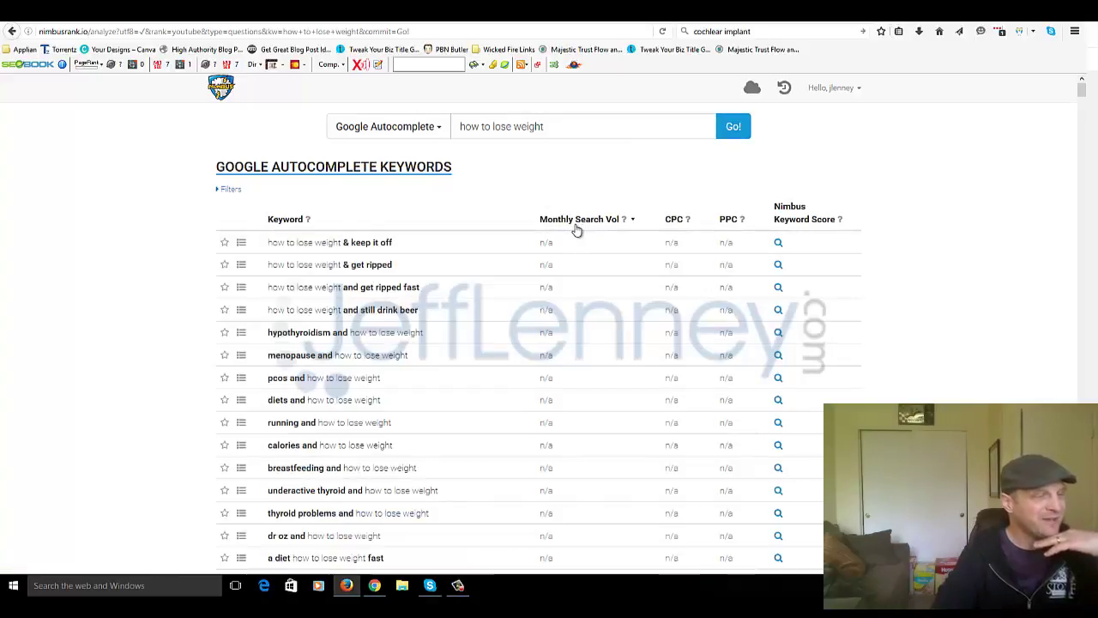
pyautogui.click(573, 224)
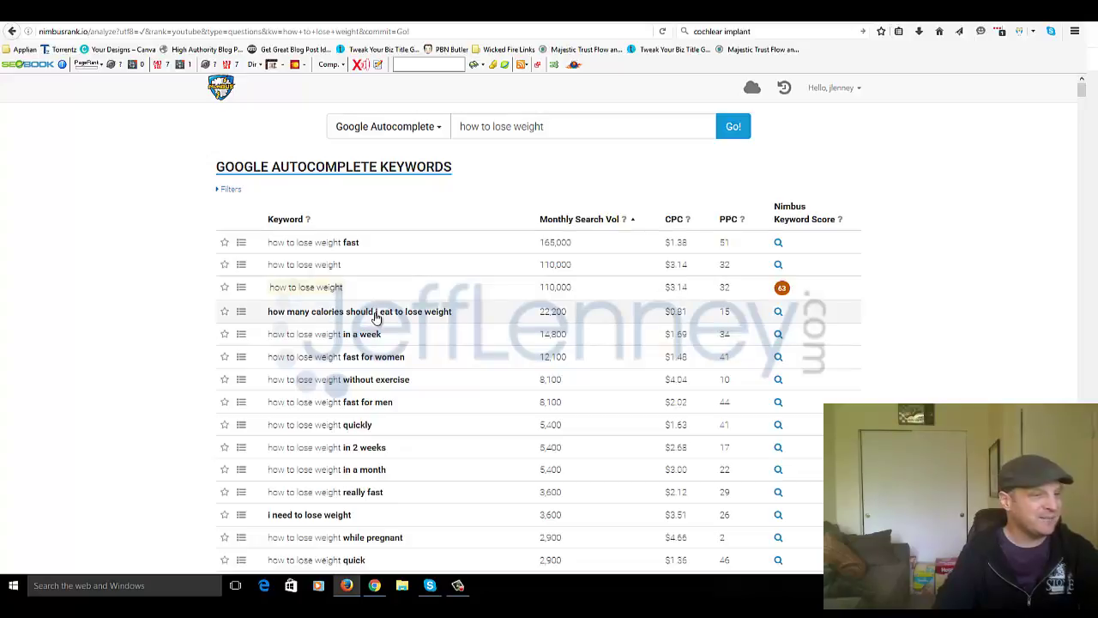
pyautogui.click(779, 312)
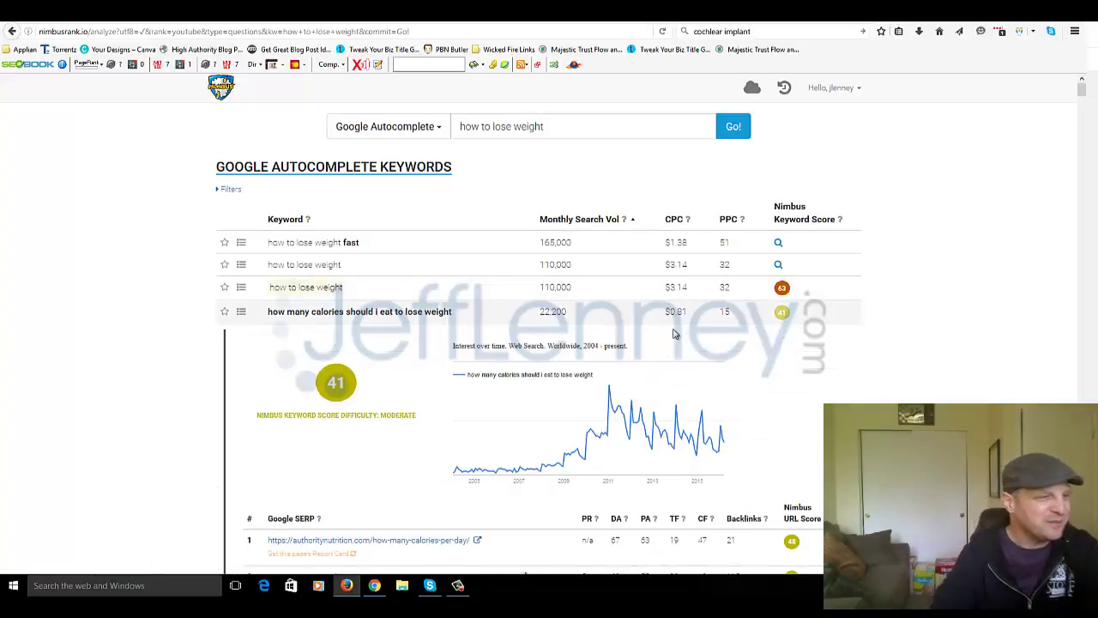
pyautogui.click(534, 319)
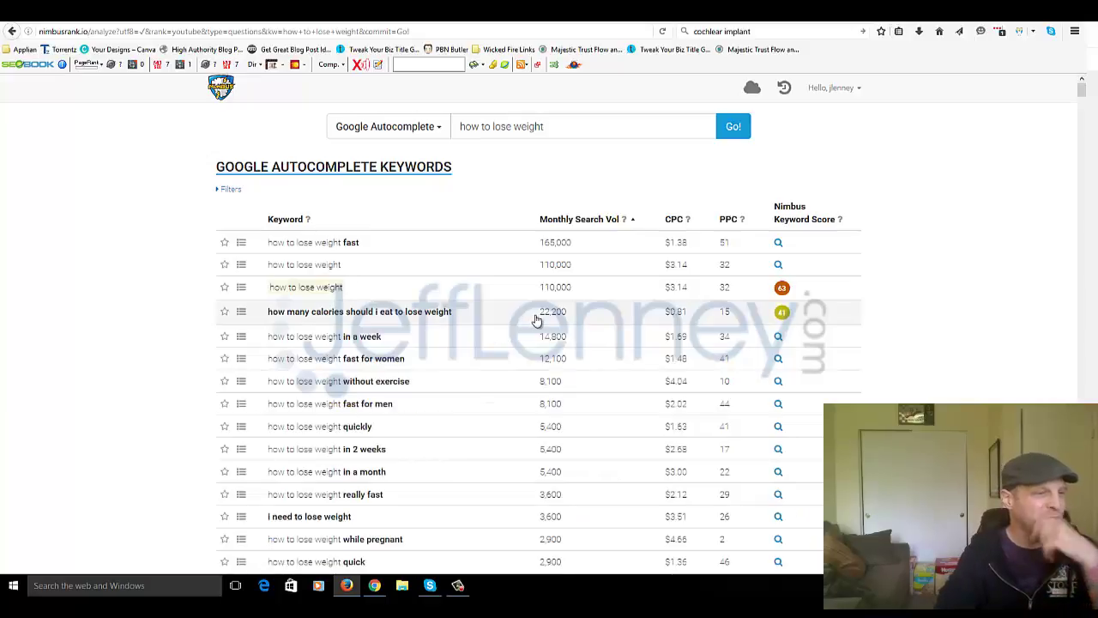
# Step: Shorten the search term to "lose weight" and generate its Google Autocomplete keyword ideas
pyautogui.click(492, 126)
pyautogui.press('BackSpace')
pyautogui.press('BackSpace')
pyautogui.press('BackSpace')
pyautogui.press('BackSpace')
pyautogui.press('BackSpace')
pyautogui.press('BackSpace')
pyautogui.press('BackSpace')
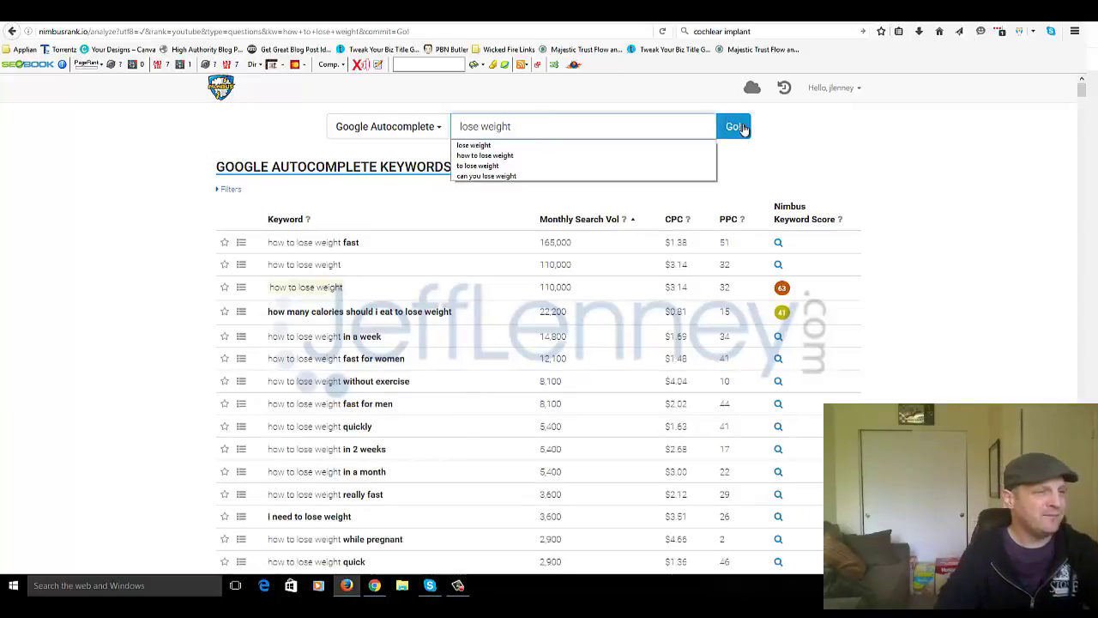
pyautogui.click(743, 127)
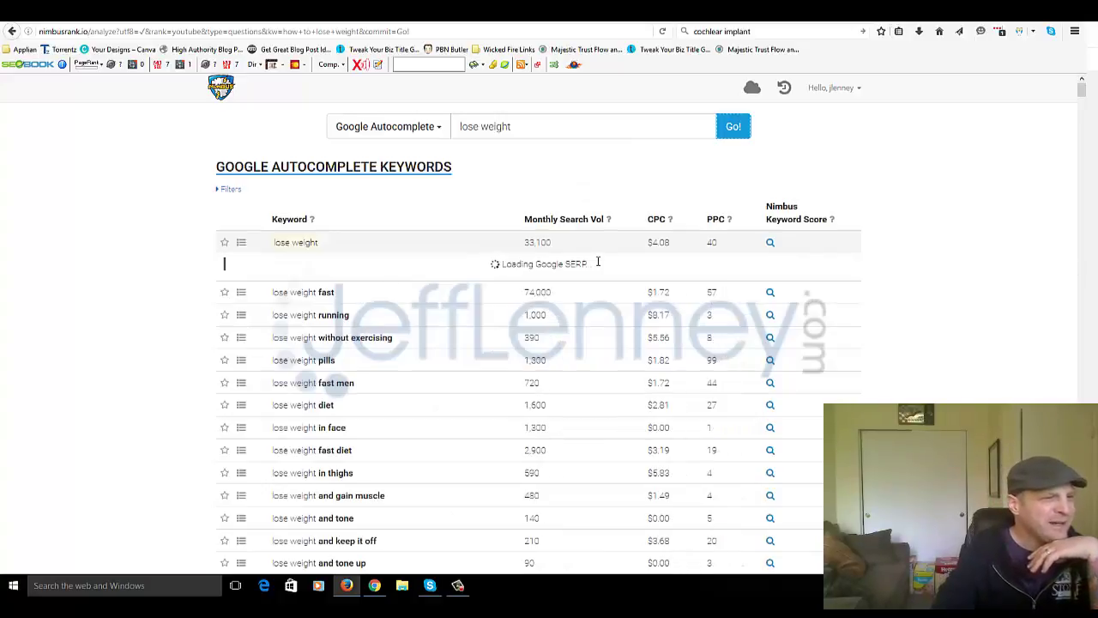
# Step: Sort the autocomplete keywords by highest monthly search volume, then analyze "calories to lose weight" and collapse its analysis
pyautogui.click(581, 226)
pyautogui.click(582, 225)
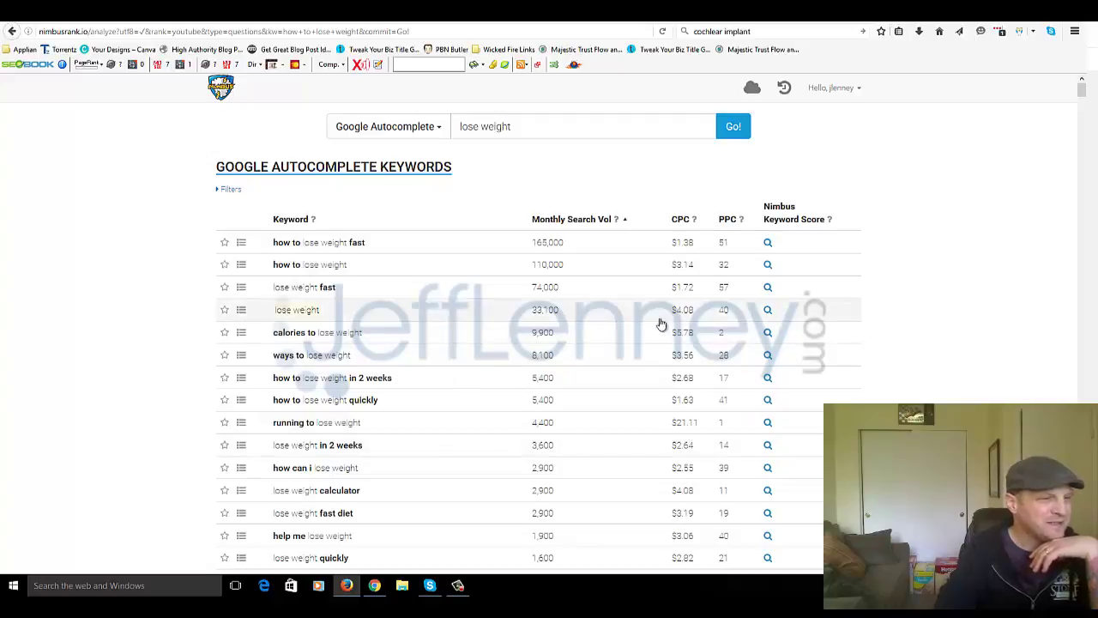
pyautogui.click(767, 335)
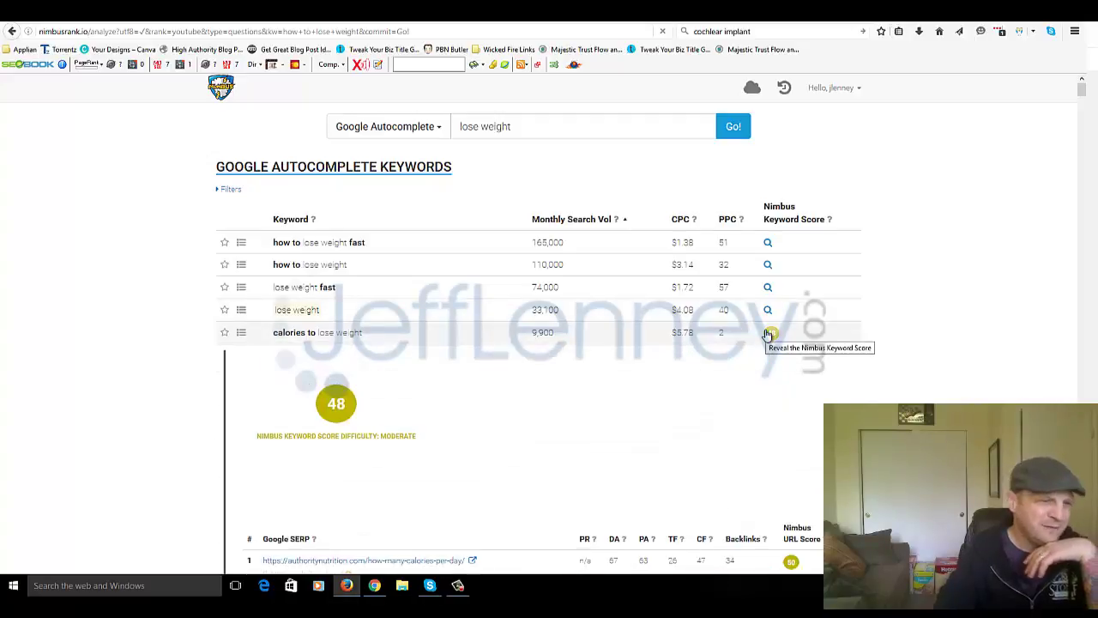
pyautogui.click(643, 341)
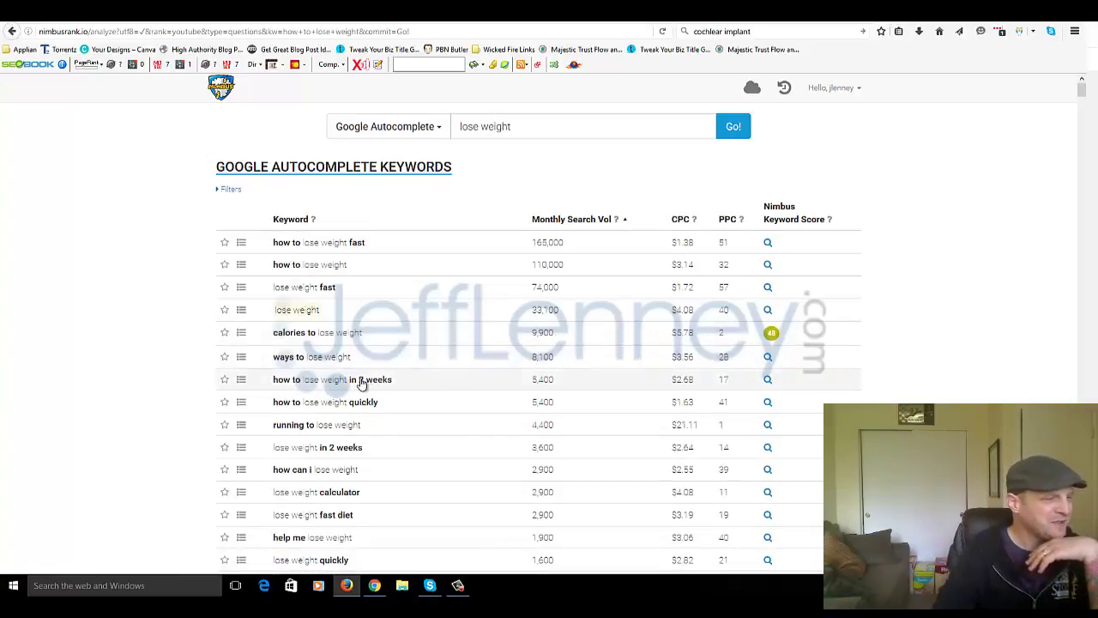
# Step: Analyze the keywords "how to lose weight in 2 weeks" and "running to lose weight", collapsing each analysis
pyautogui.click(767, 379)
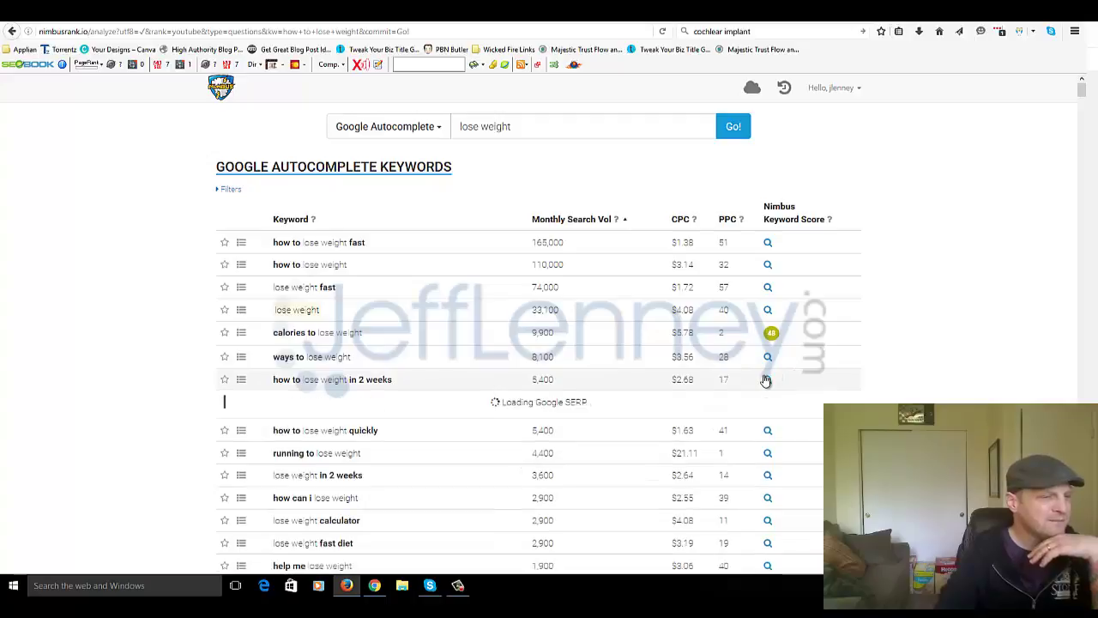
pyautogui.click(566, 380)
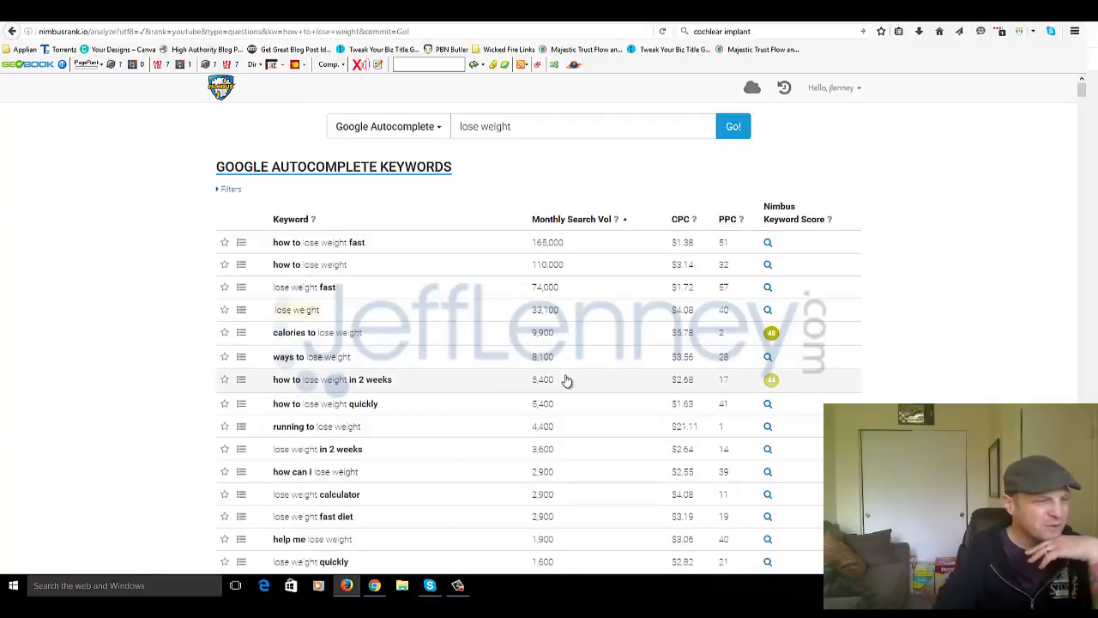
pyautogui.middleClick(962, 326)
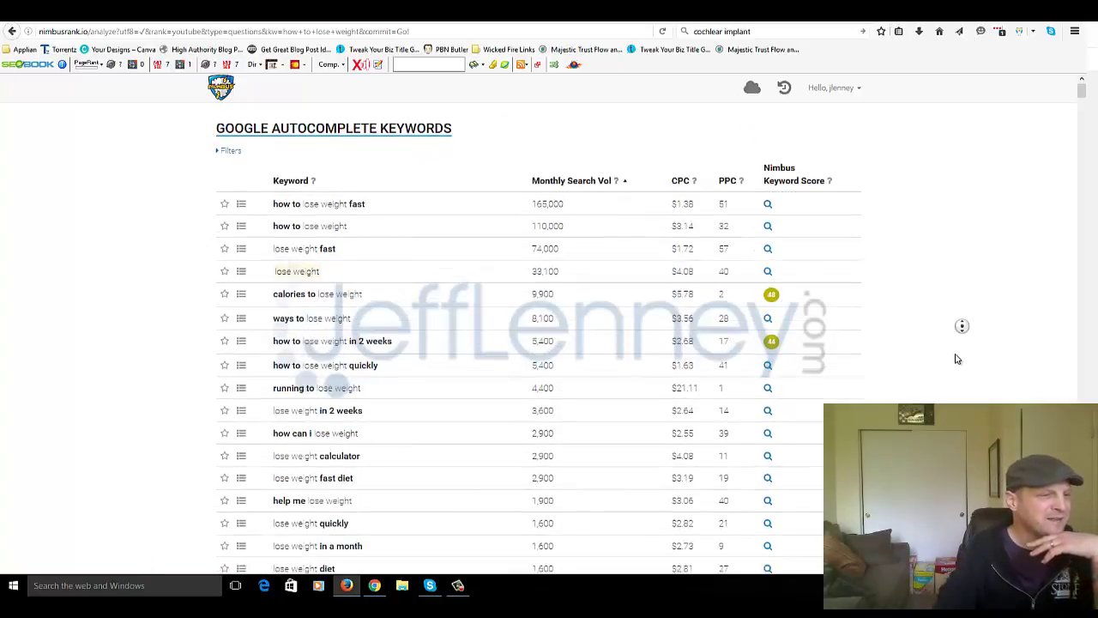
pyautogui.middleClick(467, 372)
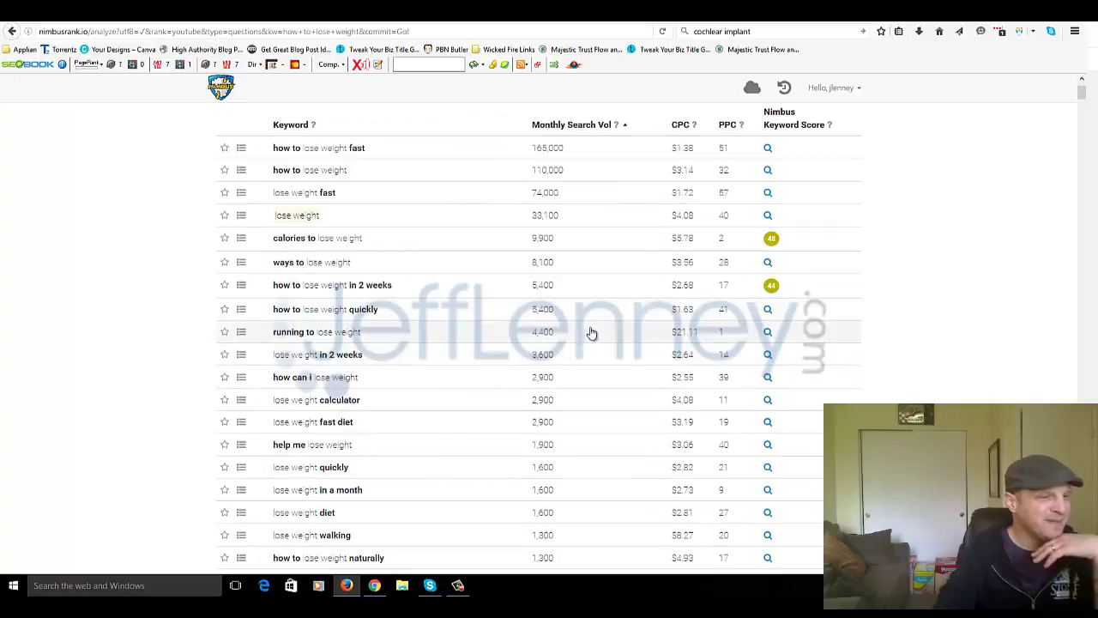
pyautogui.click(769, 333)
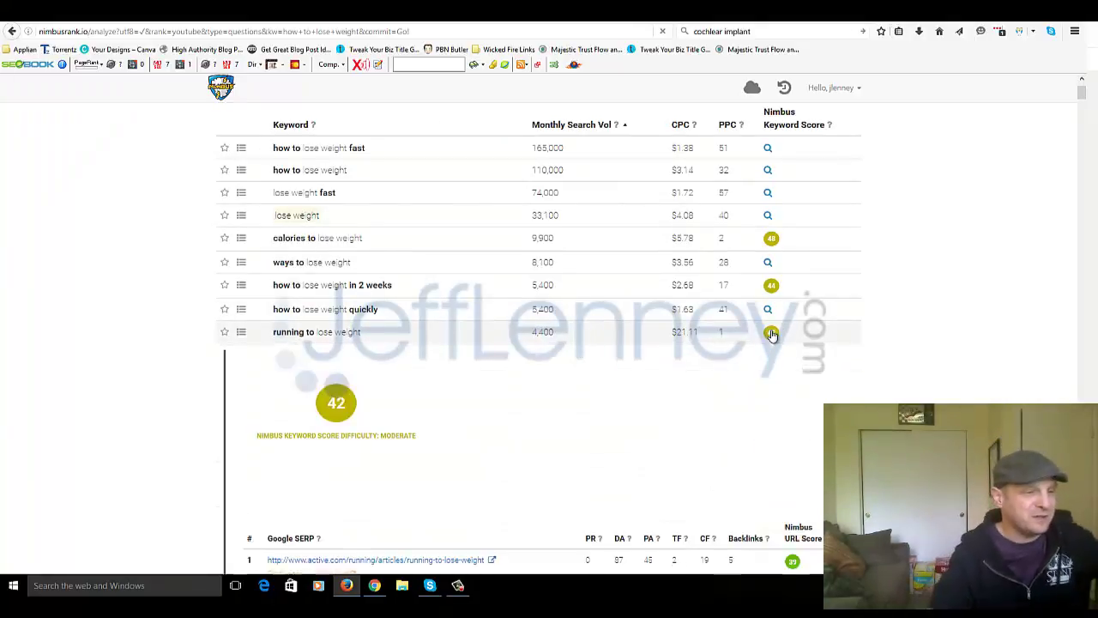
pyautogui.click(632, 344)
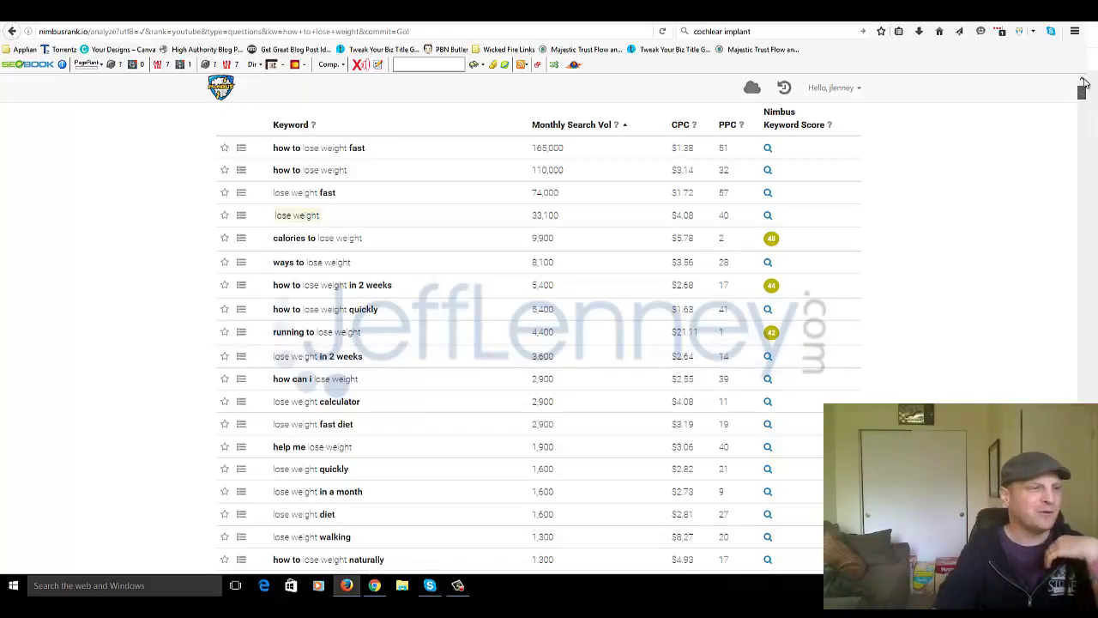
# Step: Return to the Nimbus Rank start page and look over the available keyword sources, keeping Google Suggestions selected
pyautogui.scroll(2, 1084, 83)
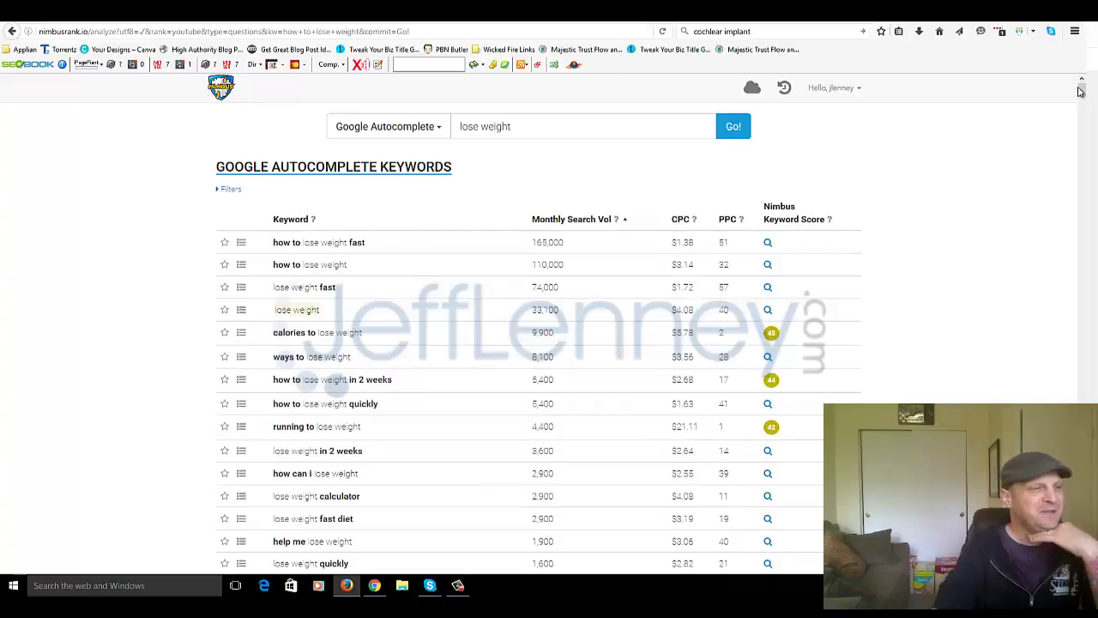
pyautogui.click(220, 91)
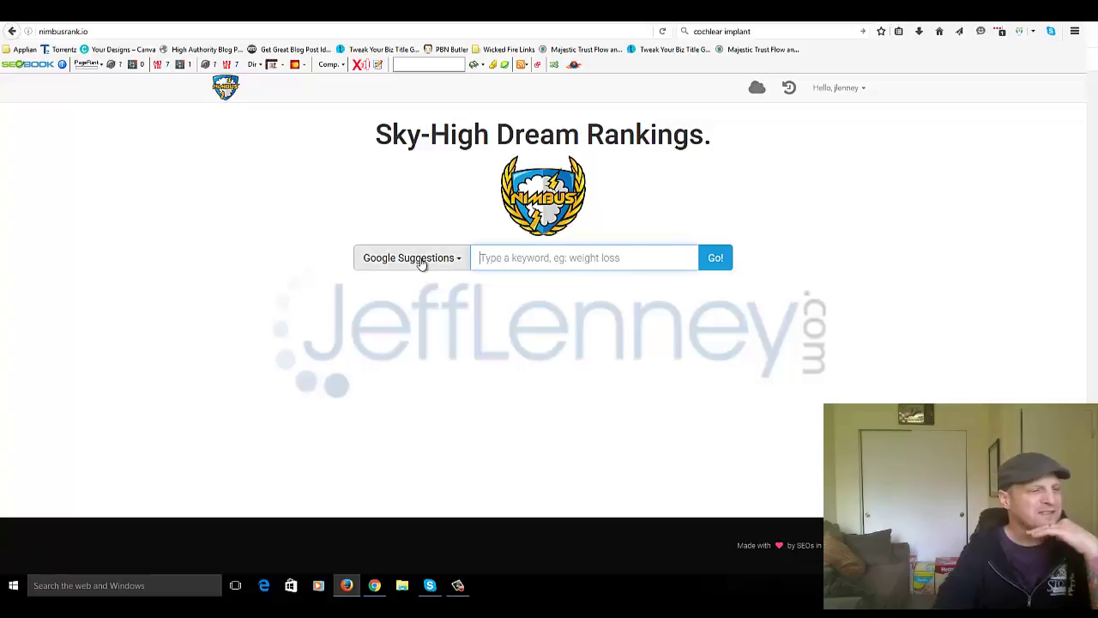
pyautogui.click(422, 263)
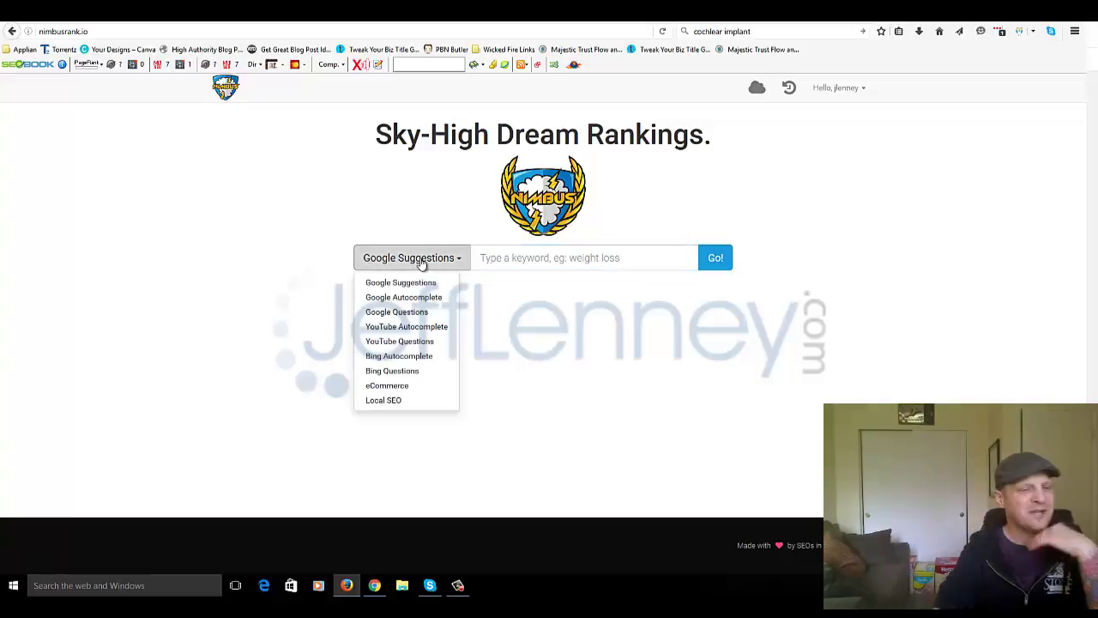
pyautogui.click(289, 284)
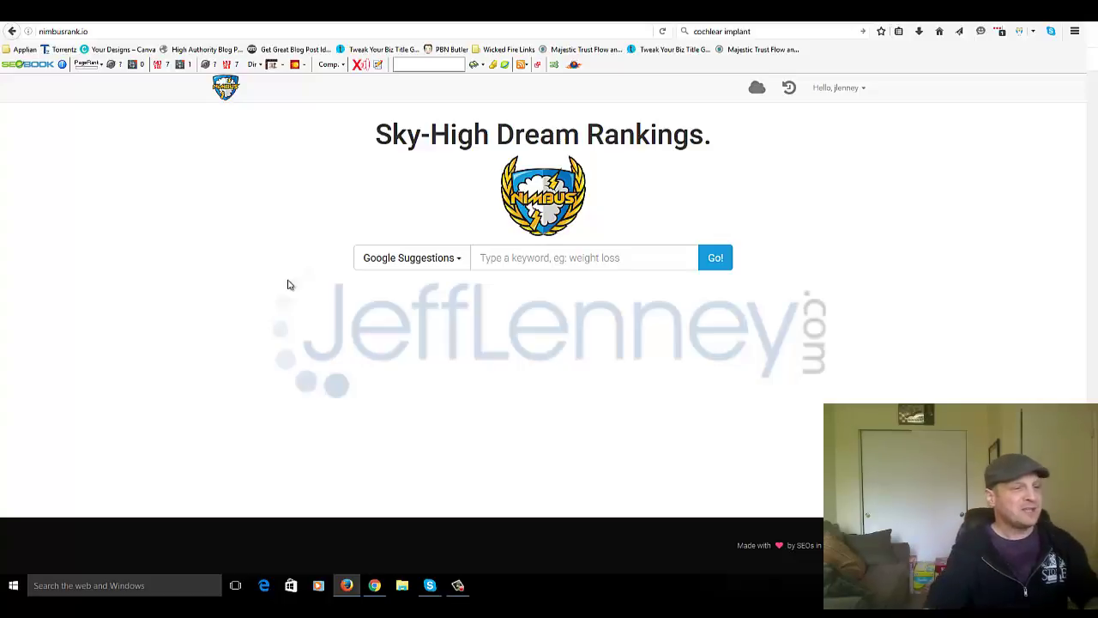
# Step: Generate Google Suggestions keywords for "golf", then collapse the golf analysis and sort the list by lowest monthly search volume
pyautogui.click(491, 257)
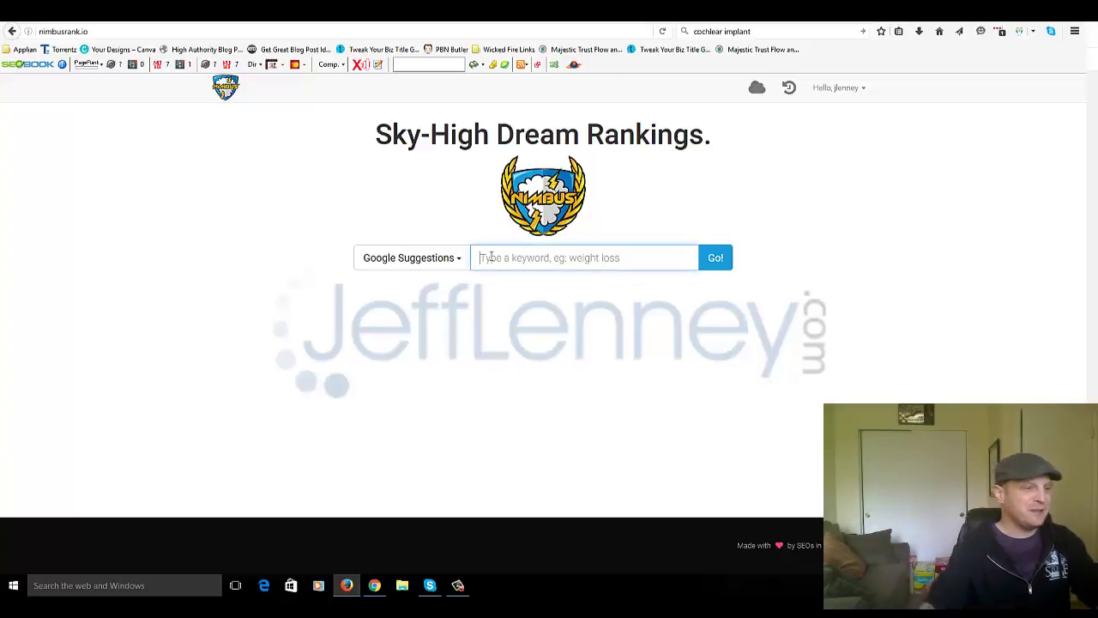
pyautogui.write('go')
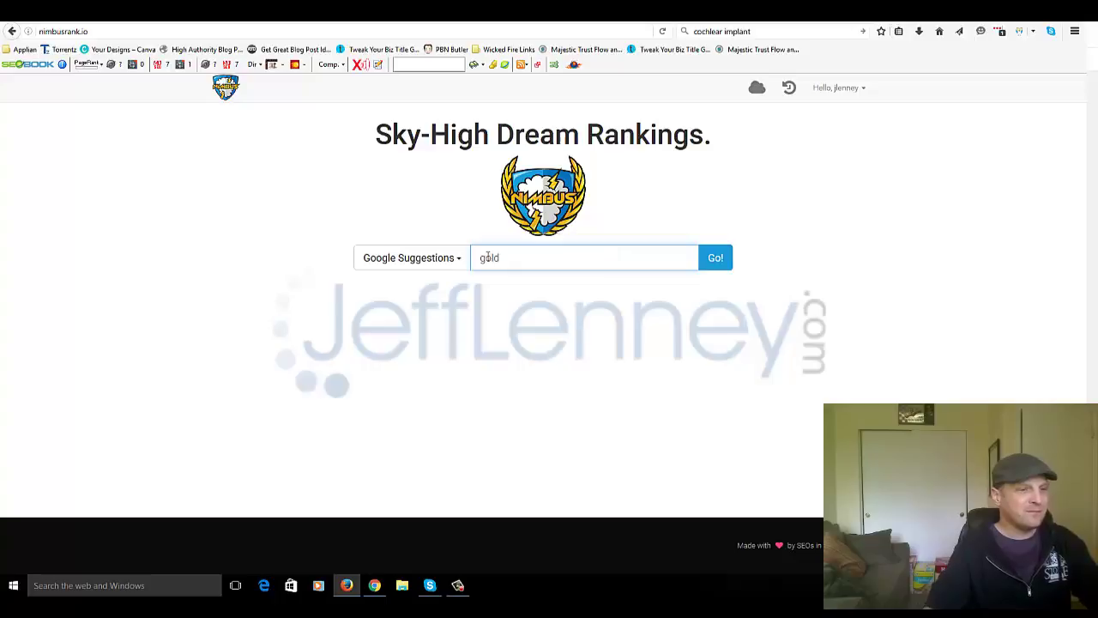
pyautogui.write('lf')
pyautogui.click(713, 259)
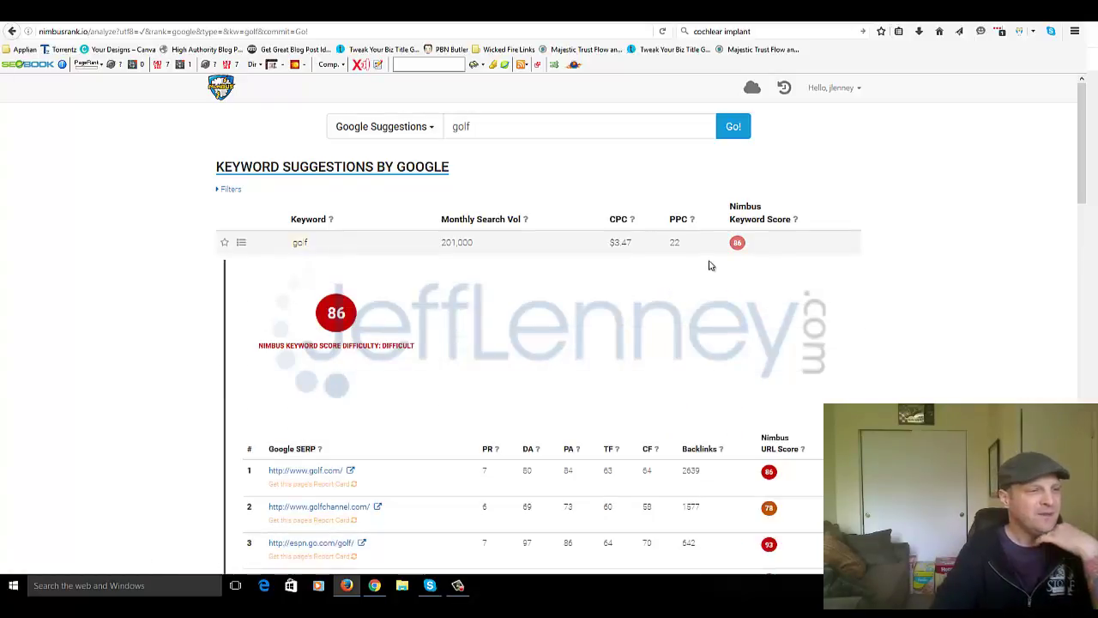
pyautogui.click(461, 243)
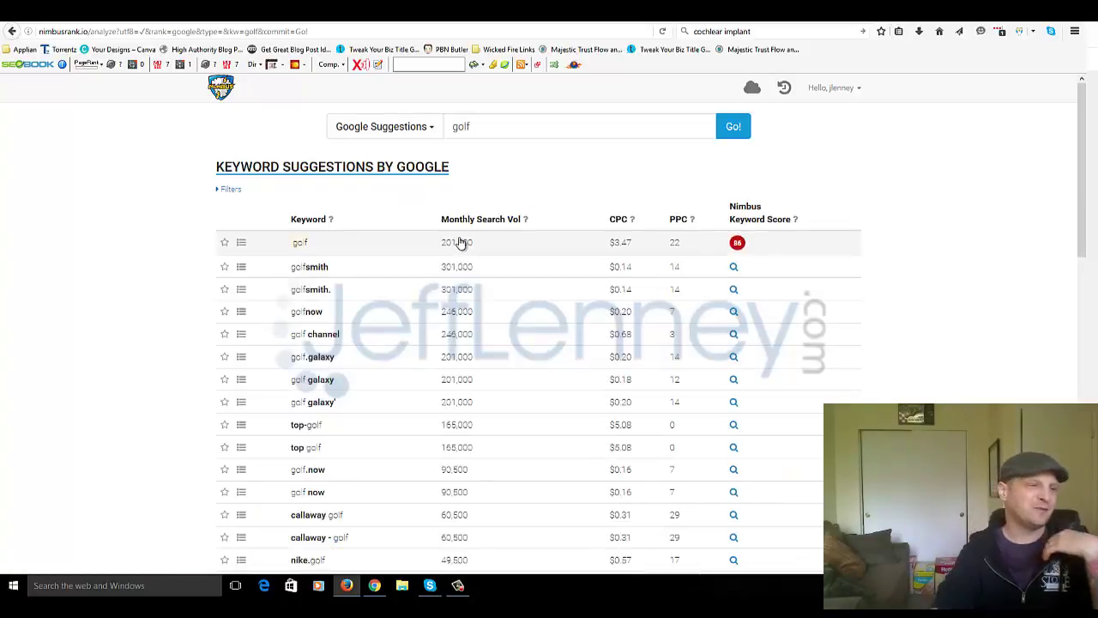
pyautogui.click(480, 225)
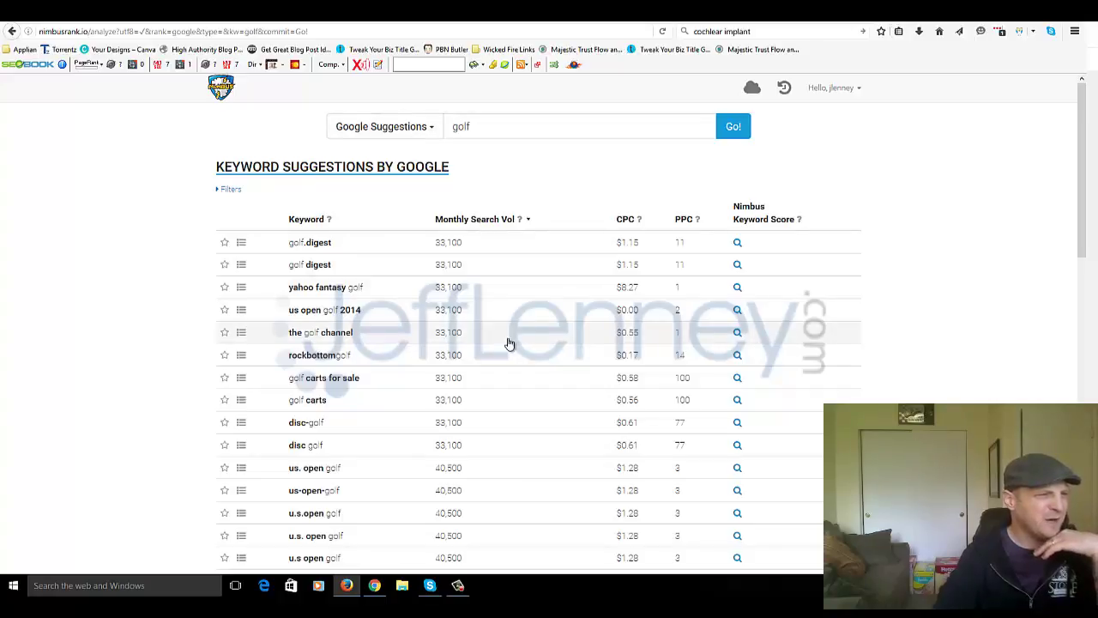
# Step: Generate Google Questions keywords for "golf" and sort them by highest monthly search volume with the golf analysis collapsed
pyautogui.click(375, 135)
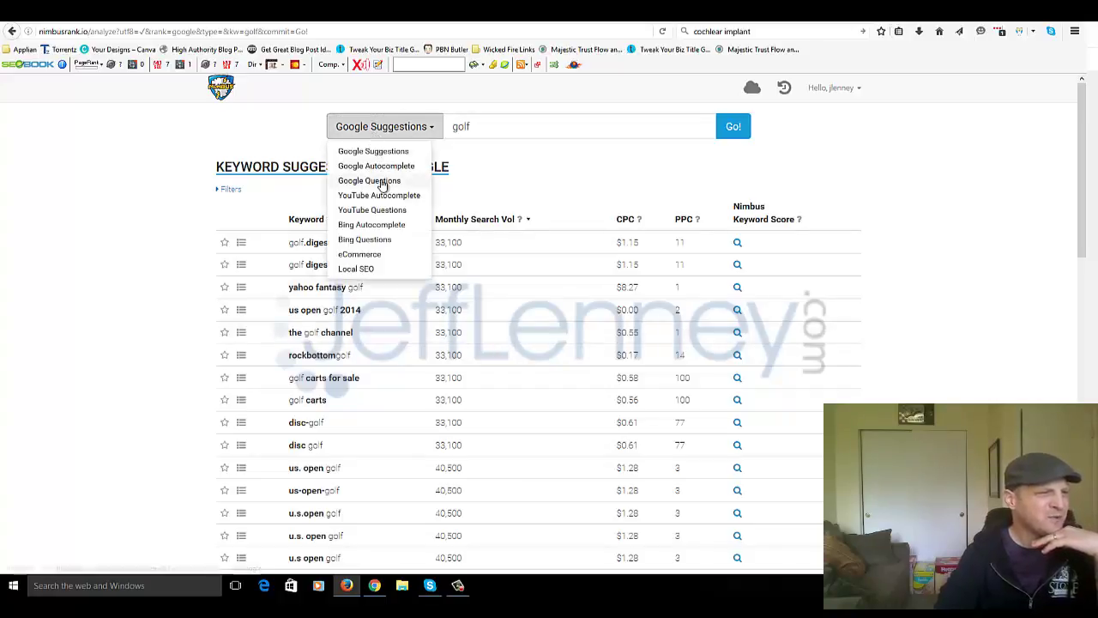
pyautogui.click(380, 181)
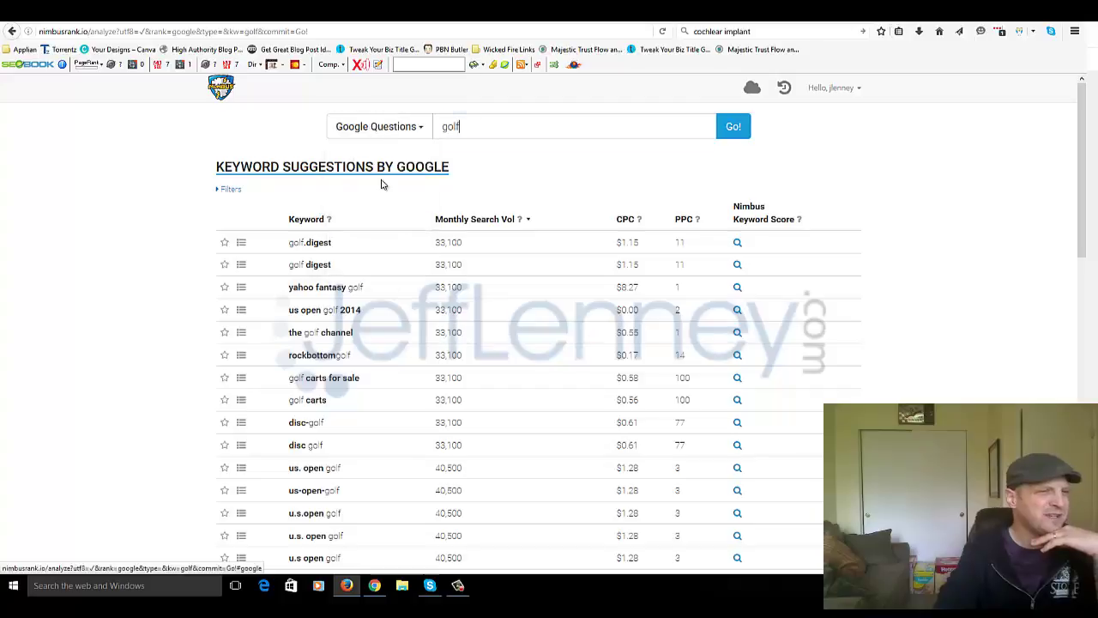
pyautogui.click(733, 129)
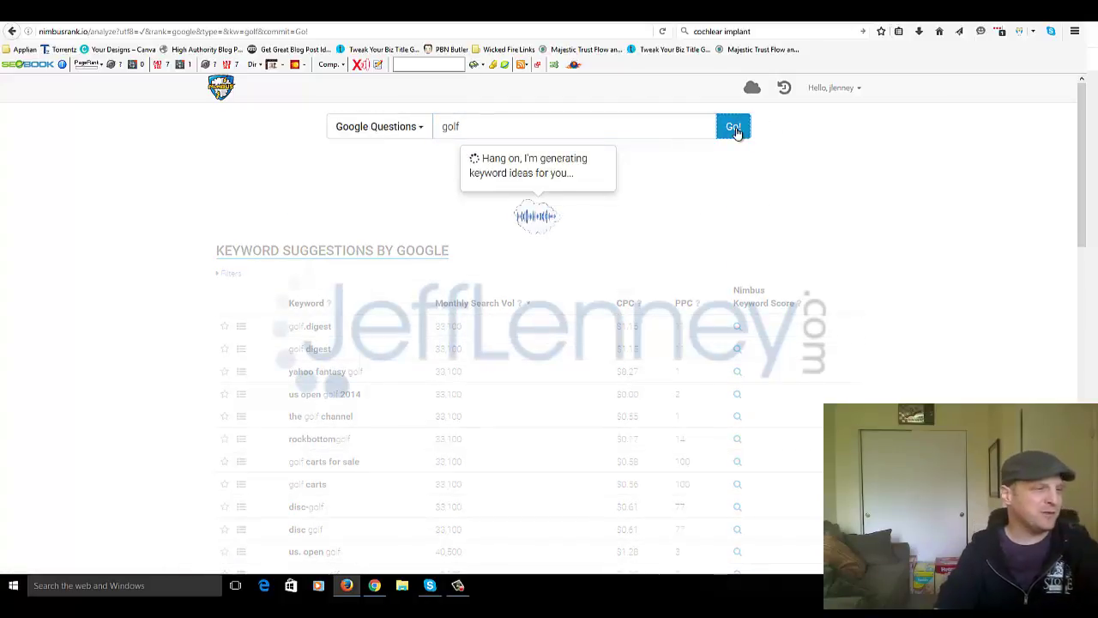
pyautogui.click(441, 251)
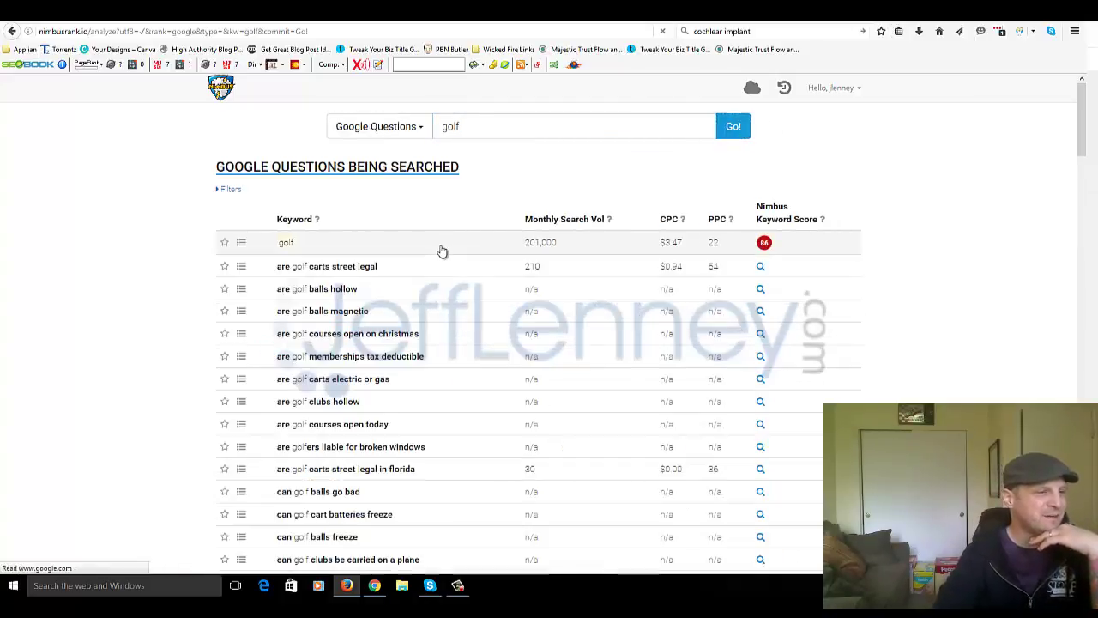
pyautogui.click(556, 221)
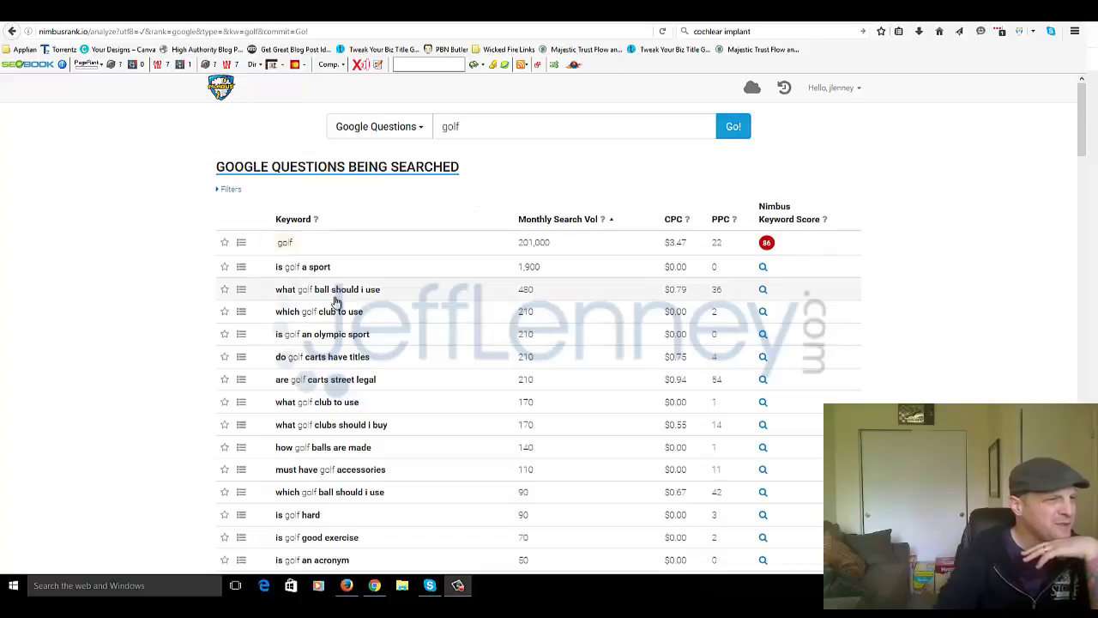
# Step: Extend the search term to "improve golf", generate its Google Questions keywords and sort them by highest monthly search volume
pyautogui.click(490, 133)
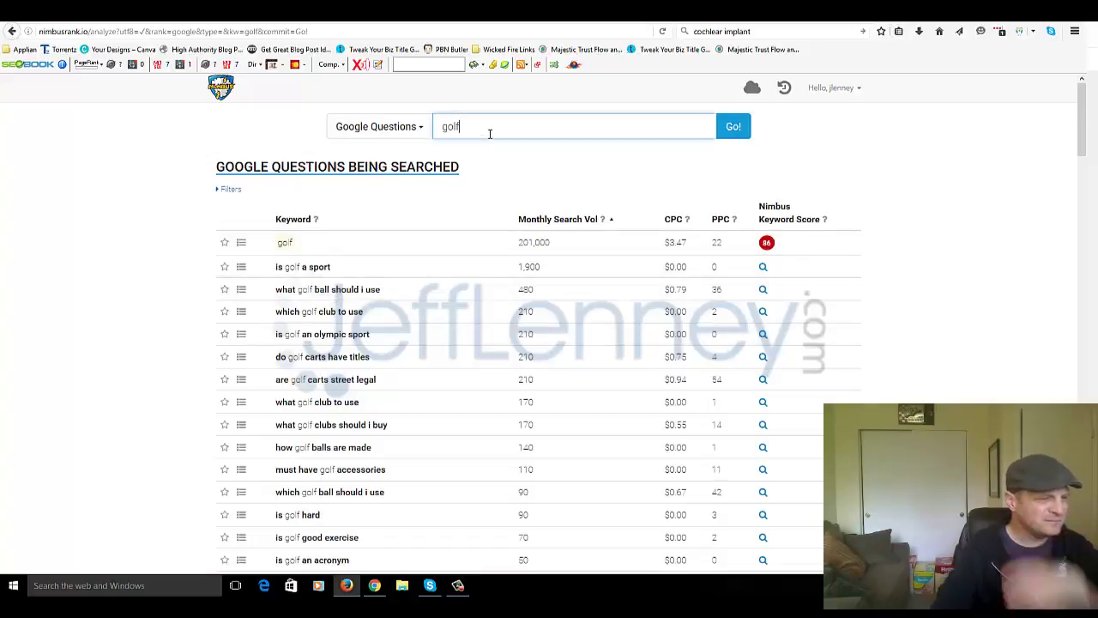
pyautogui.press('Home')
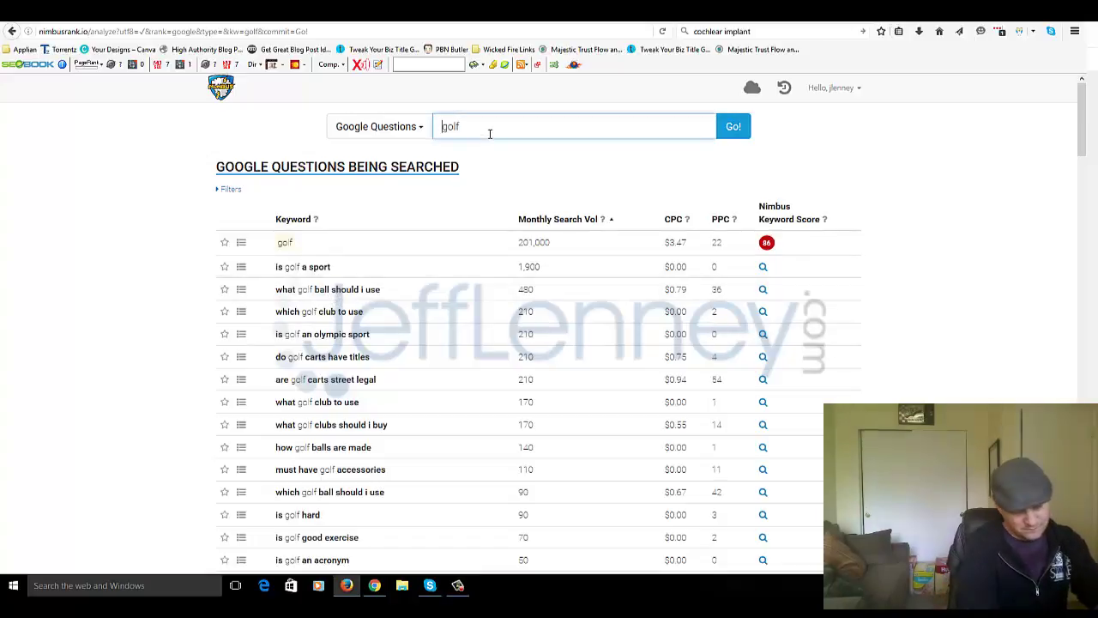
pyautogui.write('improve')
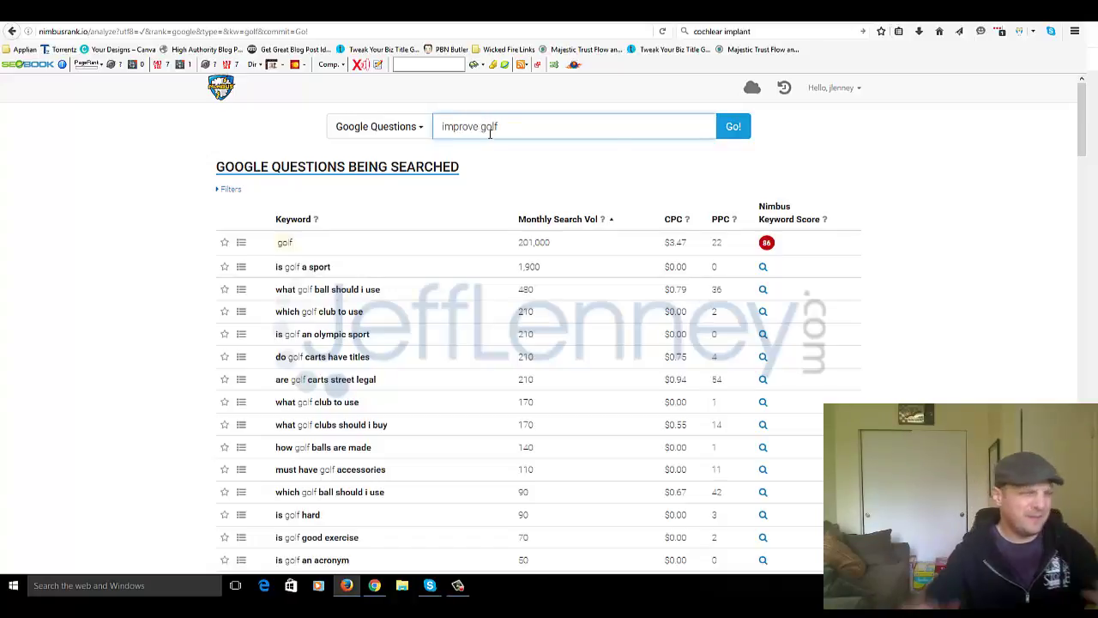
pyautogui.press('Return')
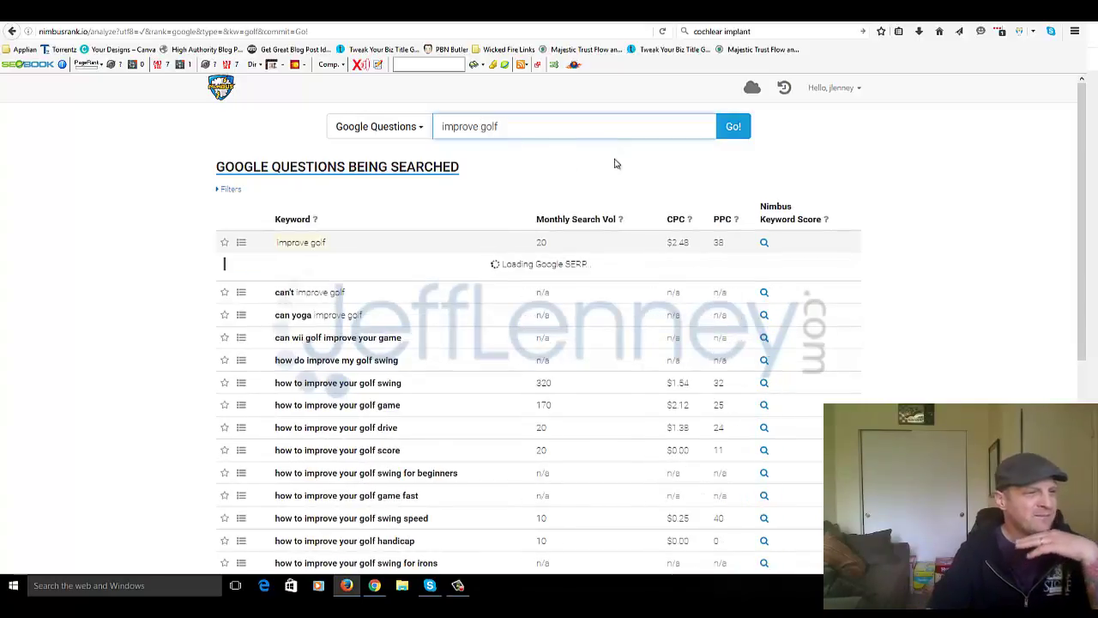
pyautogui.click(569, 218)
pyautogui.click(574, 221)
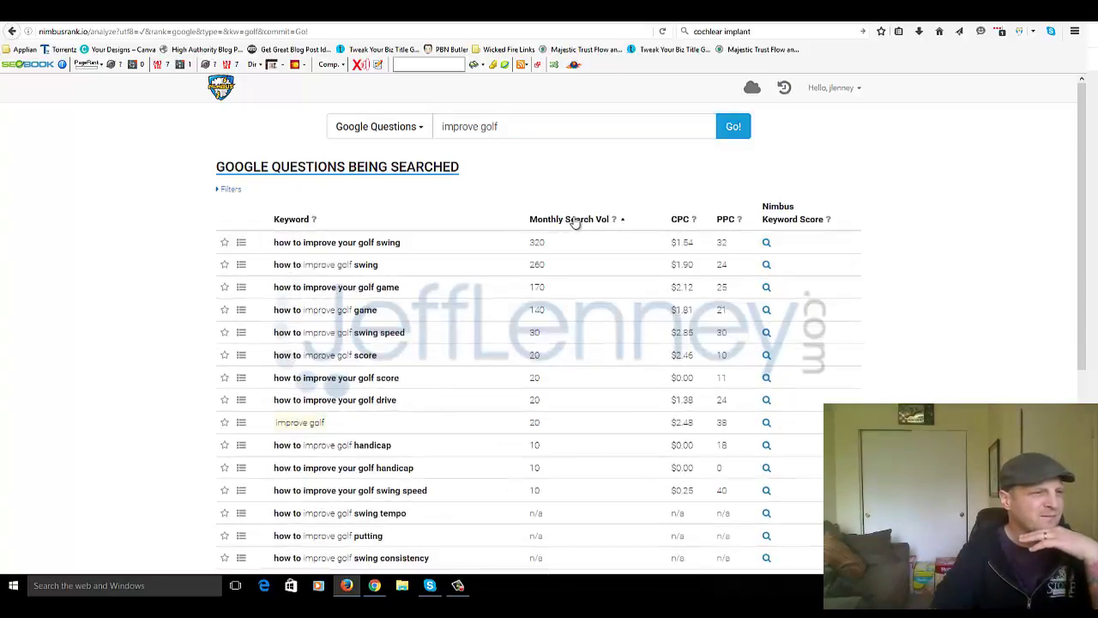
# Step: Replace the search term with "golf swing", generate its Google Questions keywords and sort them by monthly search volume
pyautogui.moveTo(505, 127); pyautogui.dragTo(372, 135)
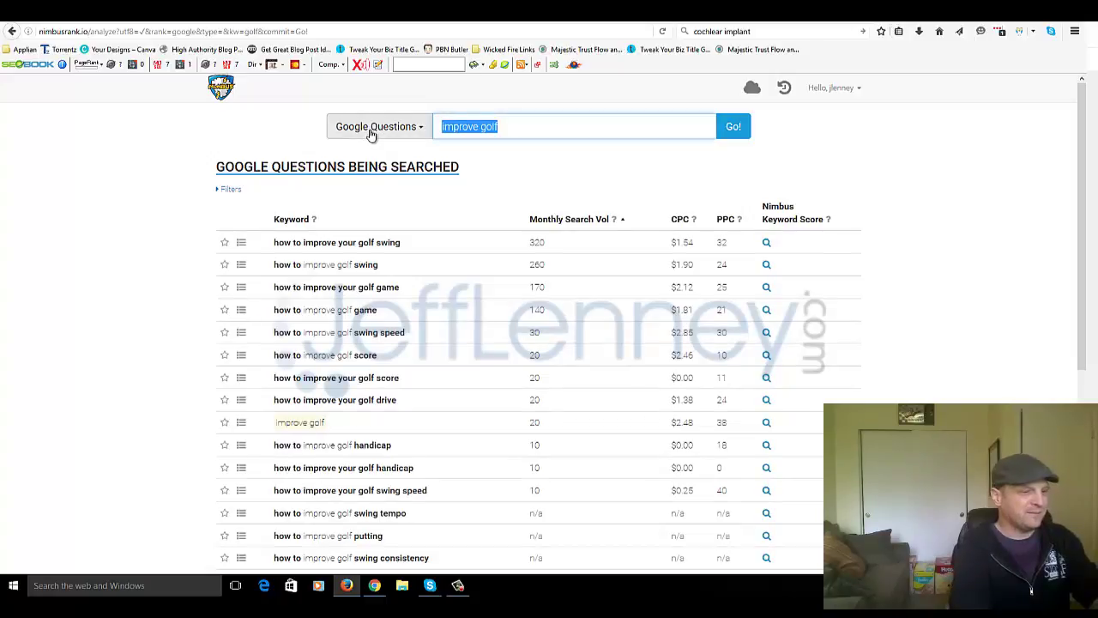
pyautogui.write('golf sw')
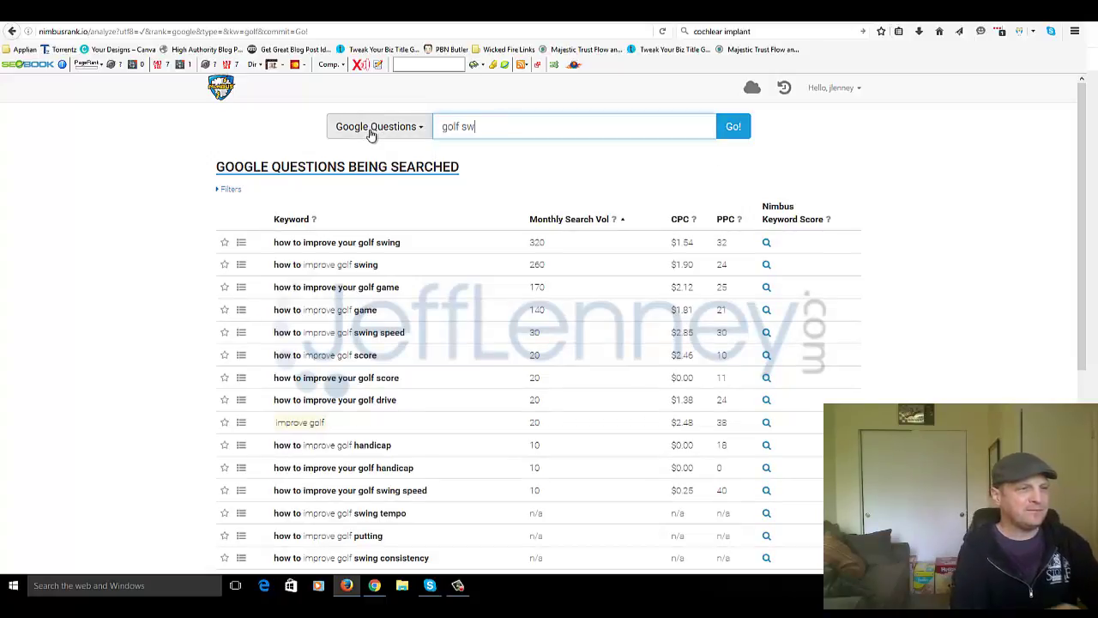
pyautogui.write('ing')
pyautogui.press('Return')
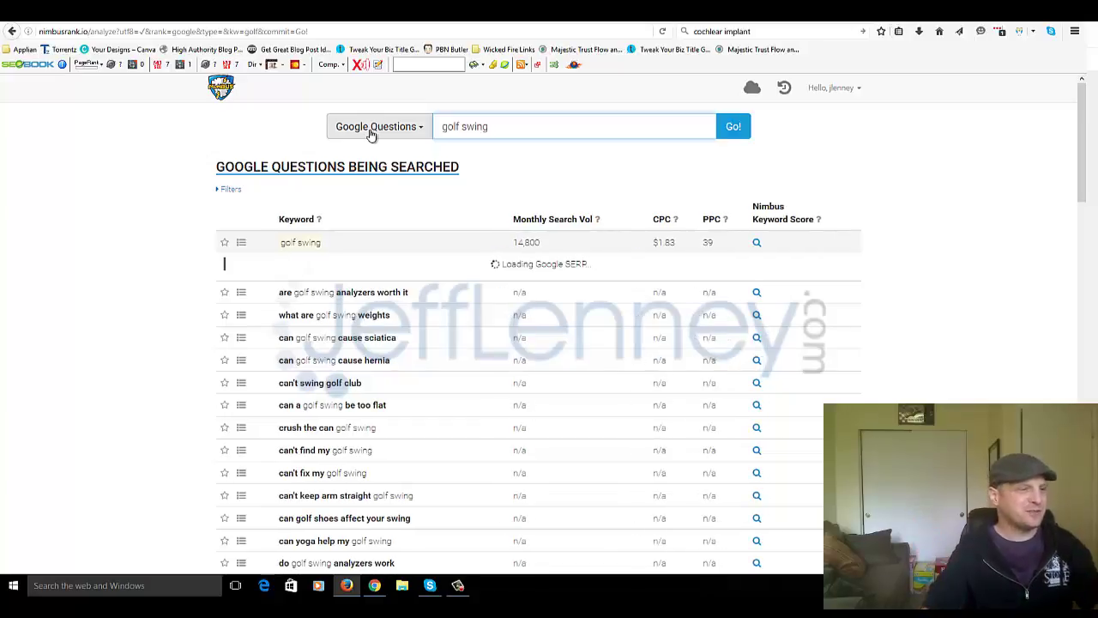
pyautogui.click(567, 225)
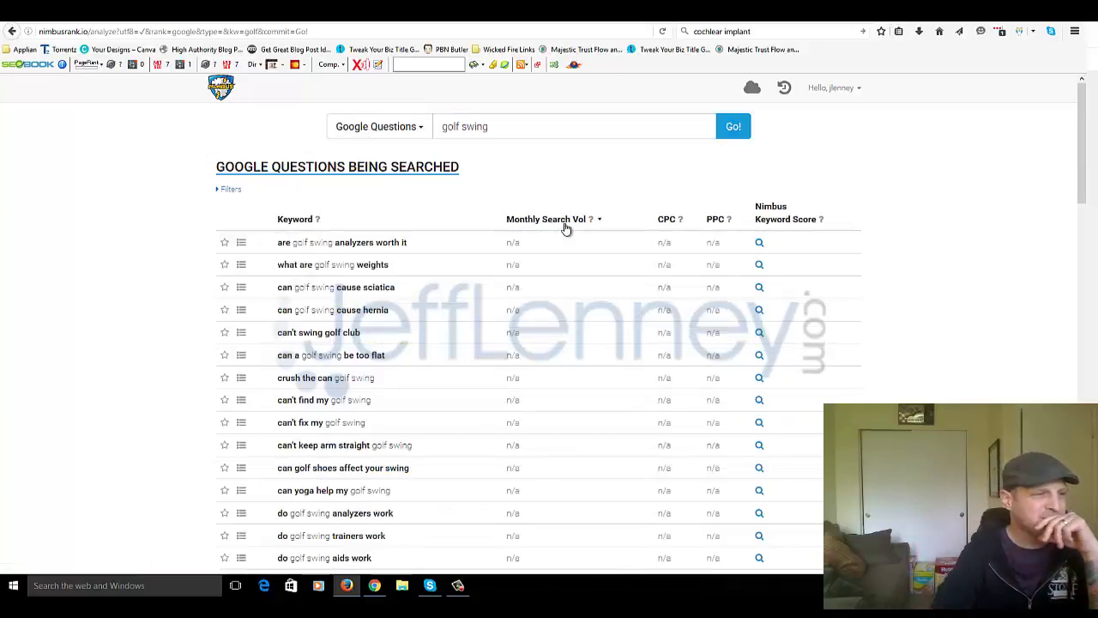
pyautogui.click(566, 226)
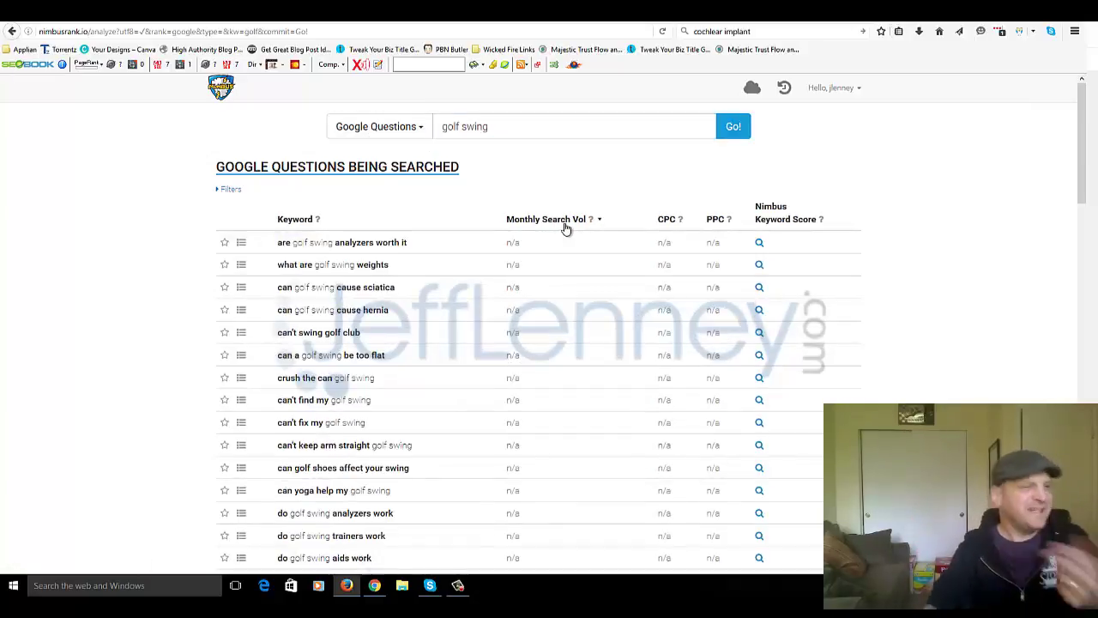
# Step: Change the search term to "golf putting", generate its Google Questions keywords and sort them by highest monthly search volume
pyautogui.click(566, 225)
pyautogui.click(389, 133)
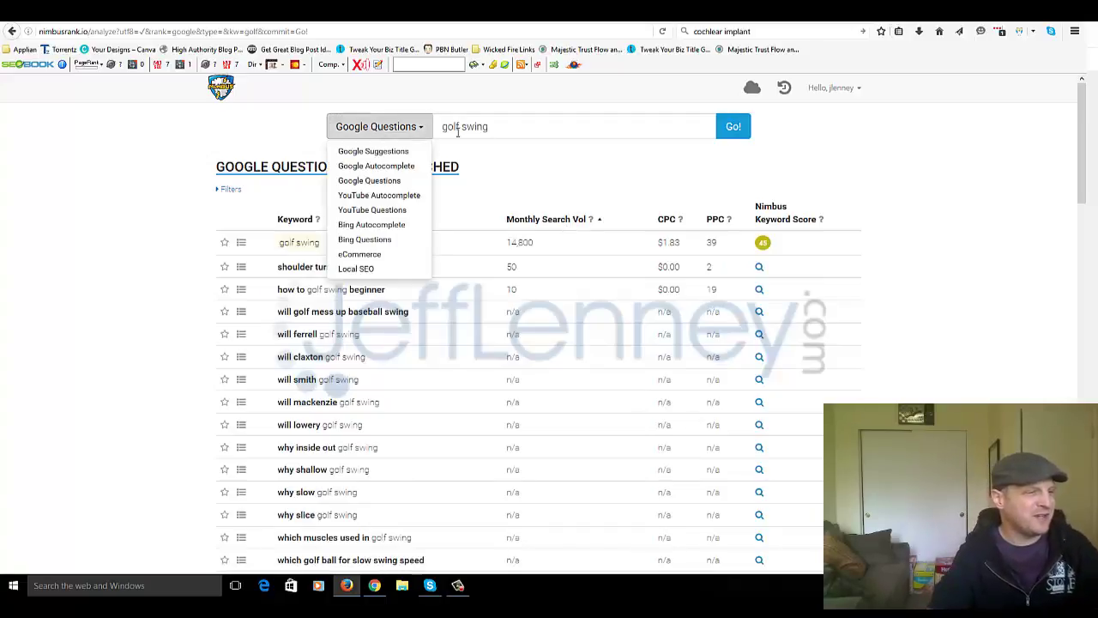
pyautogui.click(551, 127)
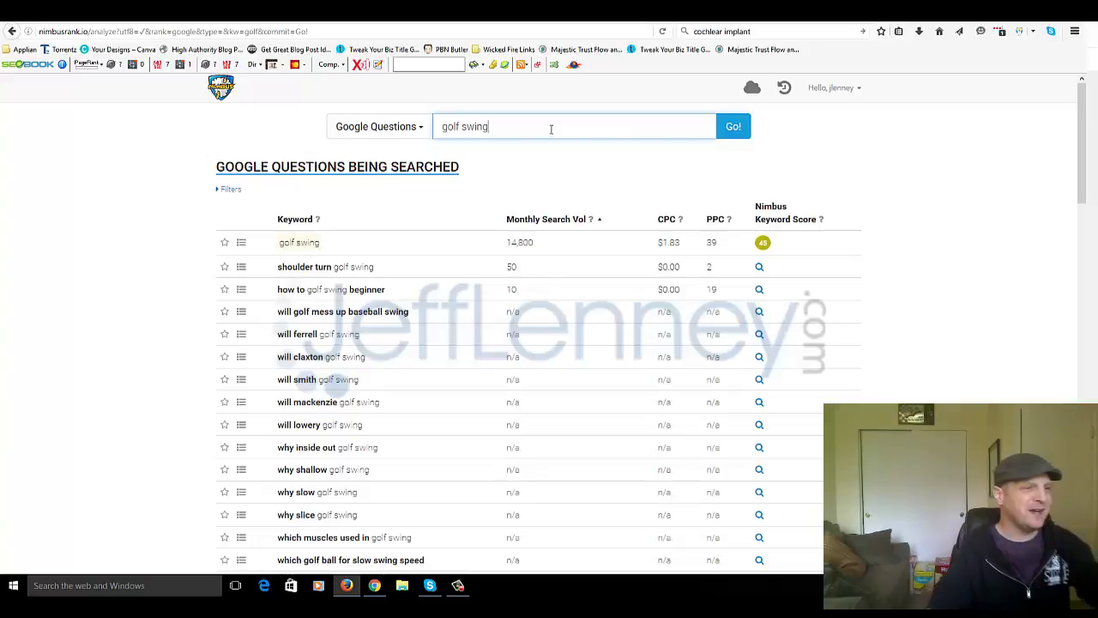
pyautogui.doubleClick(469, 125)
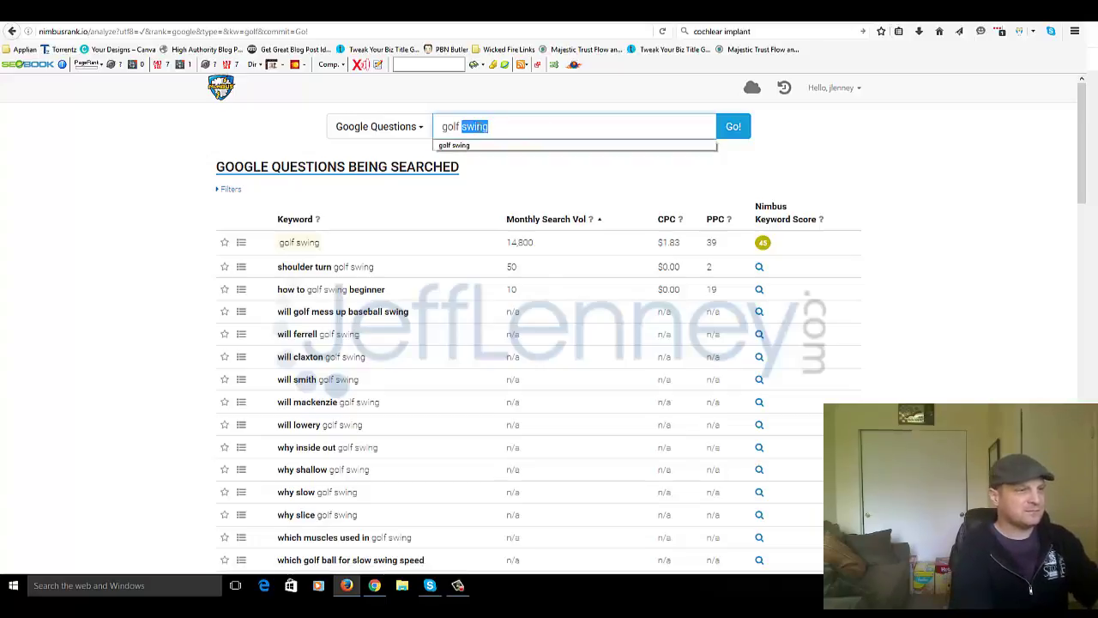
pyautogui.write('putting')
pyautogui.press('Return')
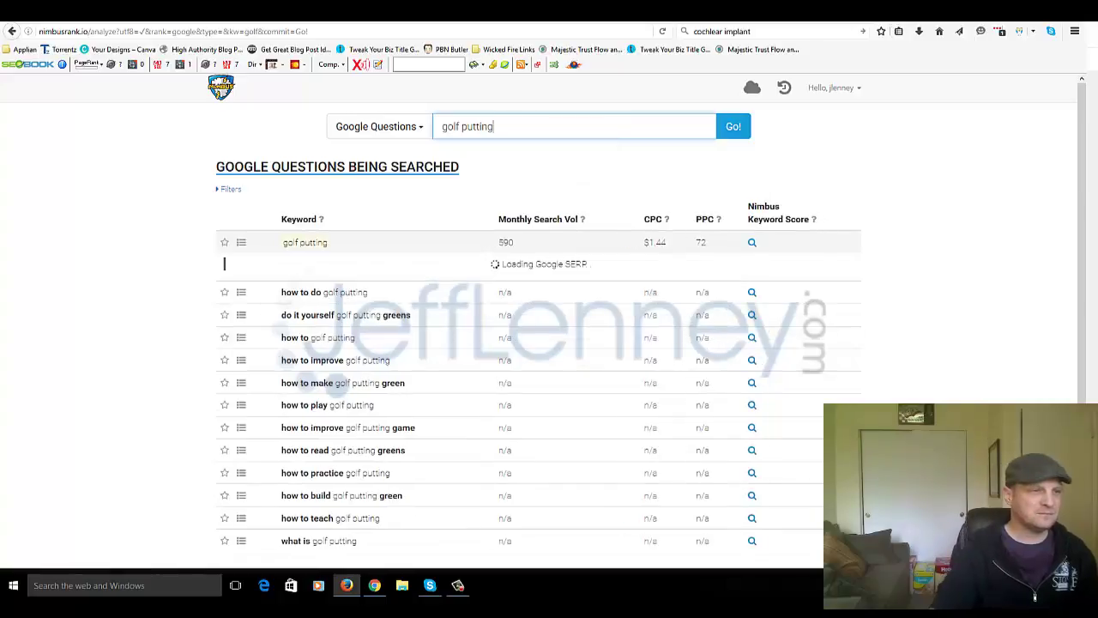
pyautogui.click(540, 221)
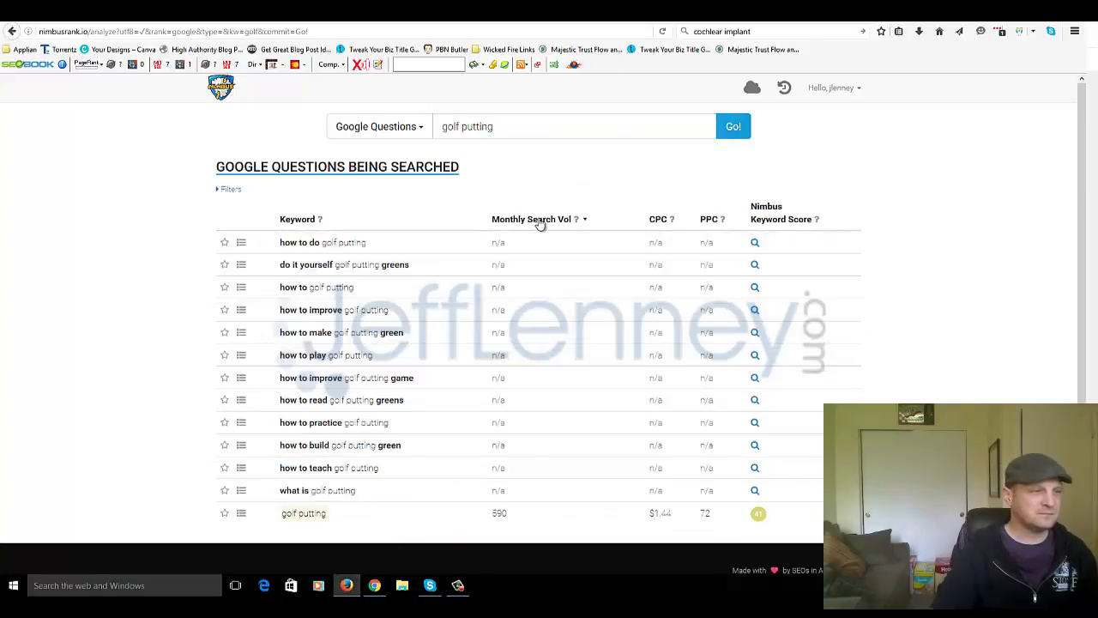
pyautogui.click(539, 222)
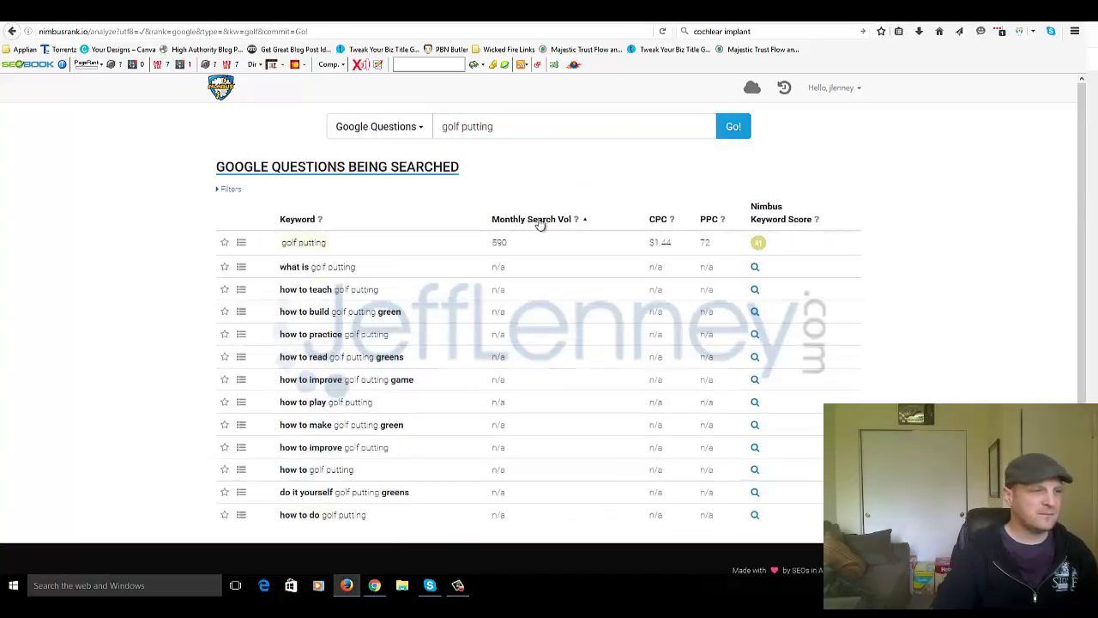
# Step: Shorten the search term to "golf" and generate its Google Questions keywords
pyautogui.doubleClick(471, 119)
pyautogui.press('BackSpace')
pyautogui.press('BackSpace')
pyautogui.press('Return')
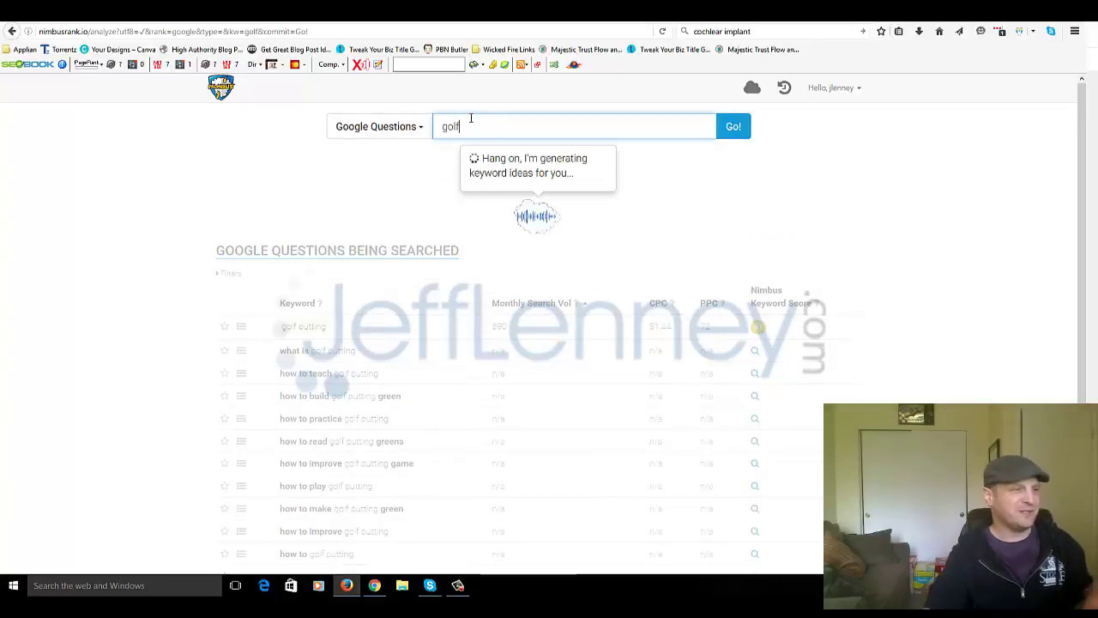
# Step: Generate Google Autocomplete keywords for "golf" and sort them by highest monthly search volume
pyautogui.click(385, 125)
pyautogui.click(375, 166)
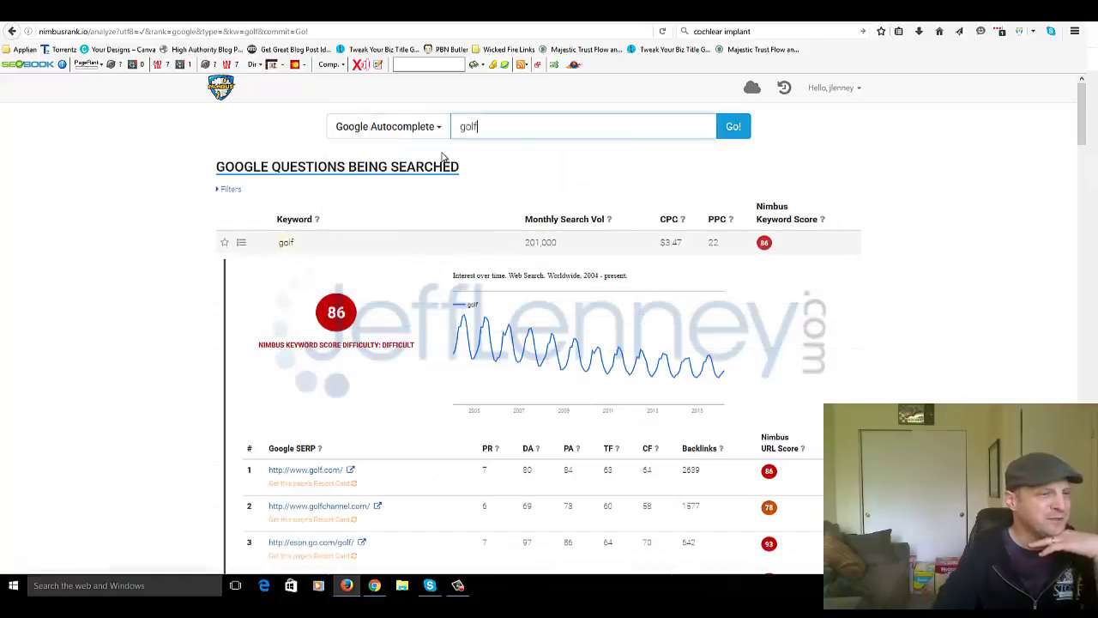
pyautogui.click(734, 127)
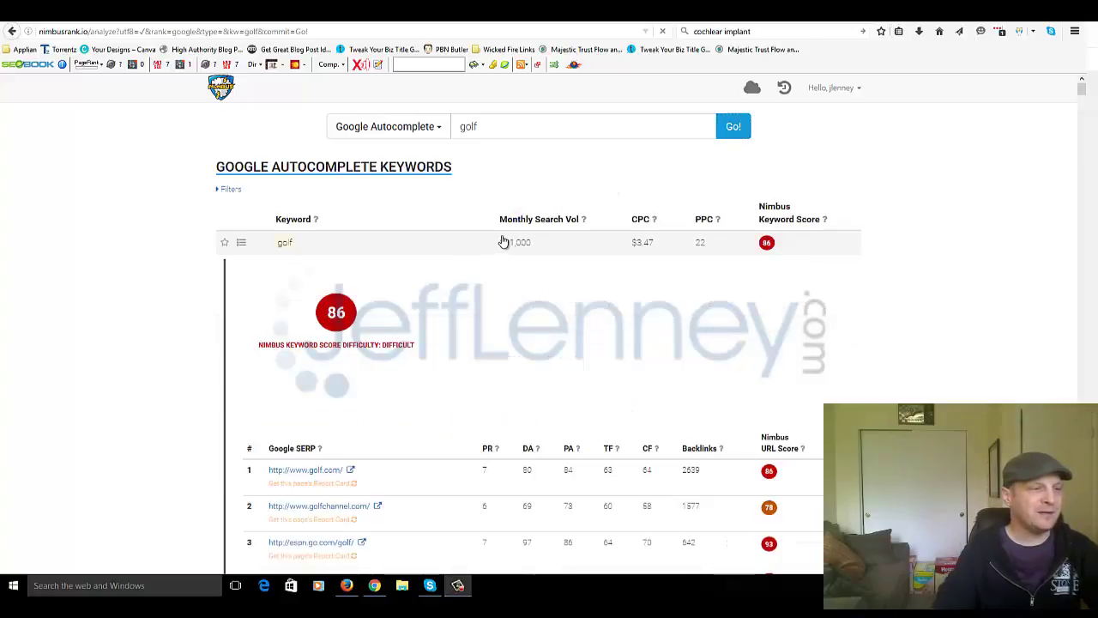
pyautogui.click(549, 220)
pyautogui.click(549, 219)
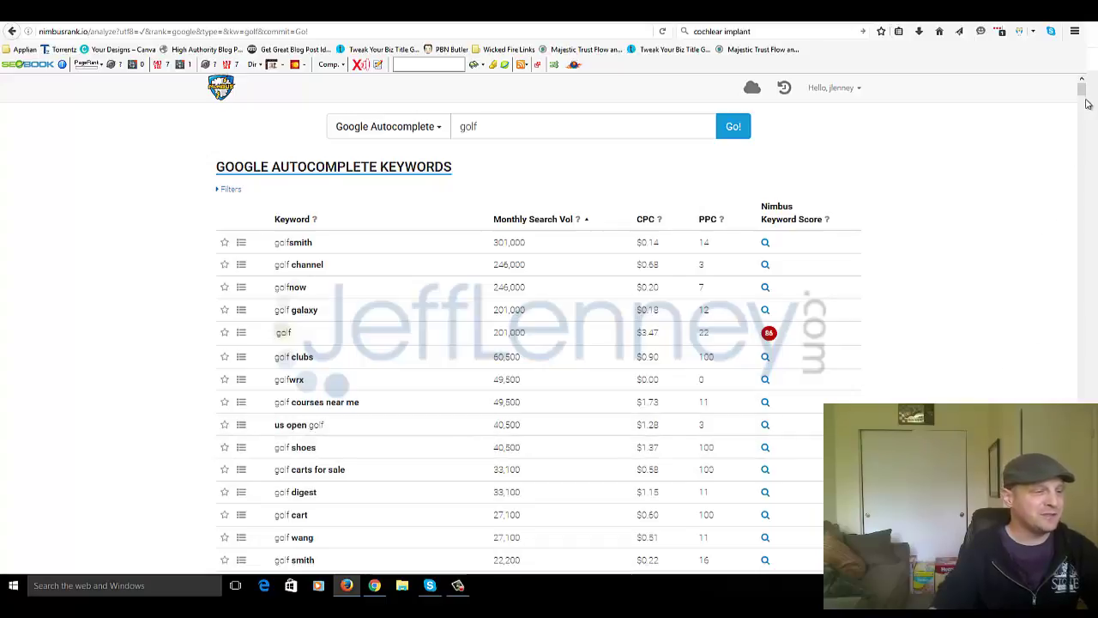
pyautogui.moveTo(1081, 96)
pyautogui.mouseDown()
pyautogui.moveTo(1080, 123)
pyautogui.moveTo(1081, 91)
pyautogui.mouseUp()
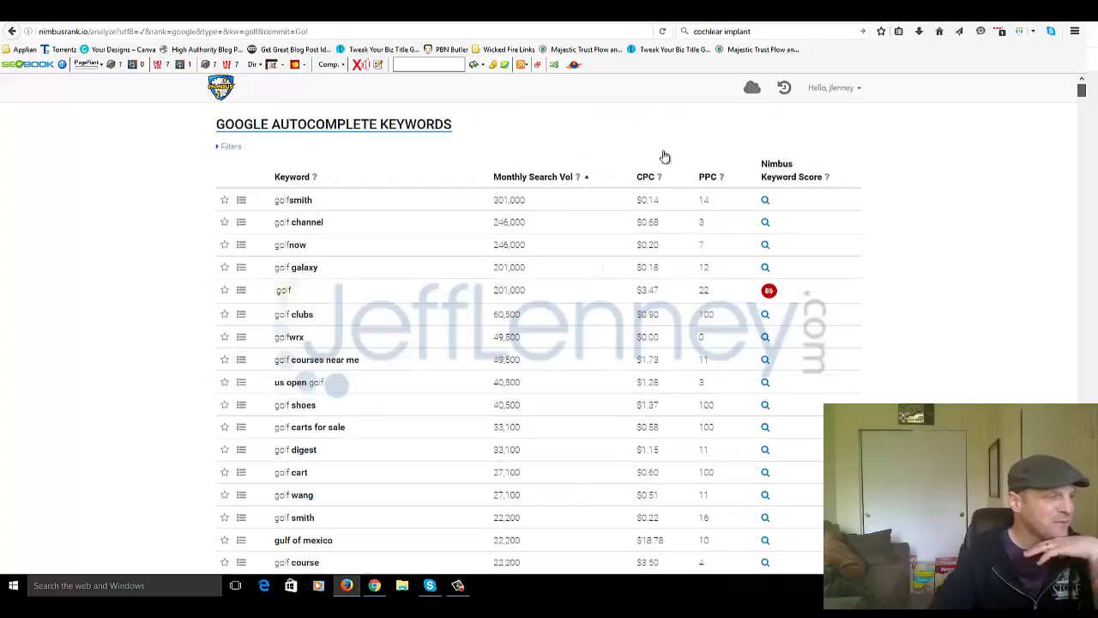
# Step: Browse the "golf" autocomplete keywords in alphabetical order, then sort them by highest monthly search volume again
pyautogui.click(292, 177)
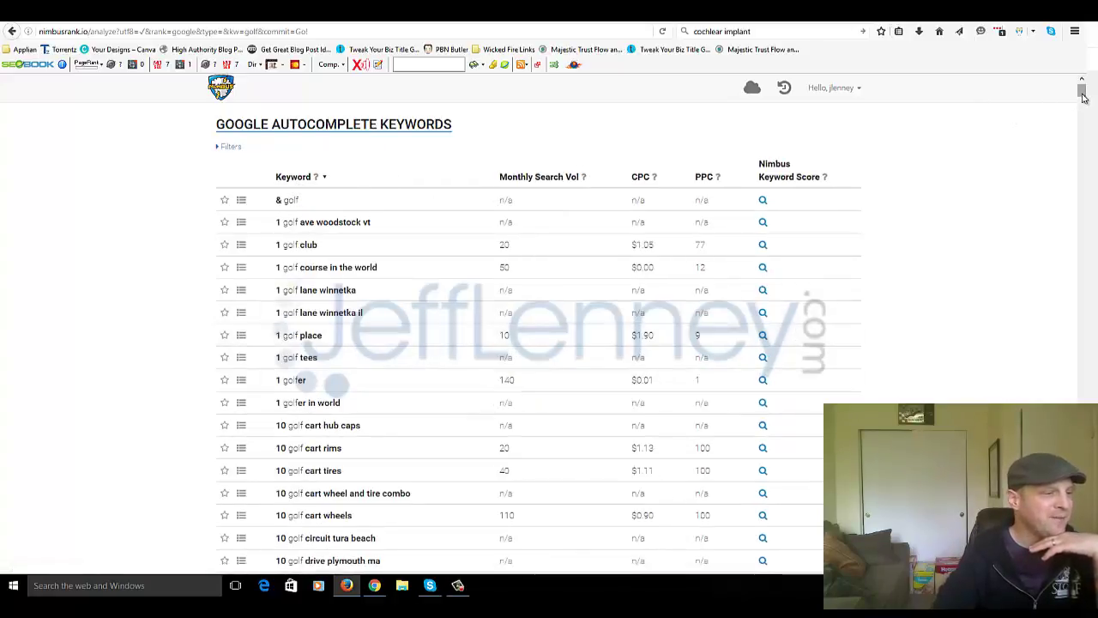
pyautogui.moveTo(1083, 96)
pyautogui.mouseDown()
pyautogui.moveTo(1071, 174)
pyautogui.moveTo(1083, 249)
pyautogui.moveTo(1073, 166)
pyautogui.moveTo(1081, 86)
pyautogui.mouseUp()
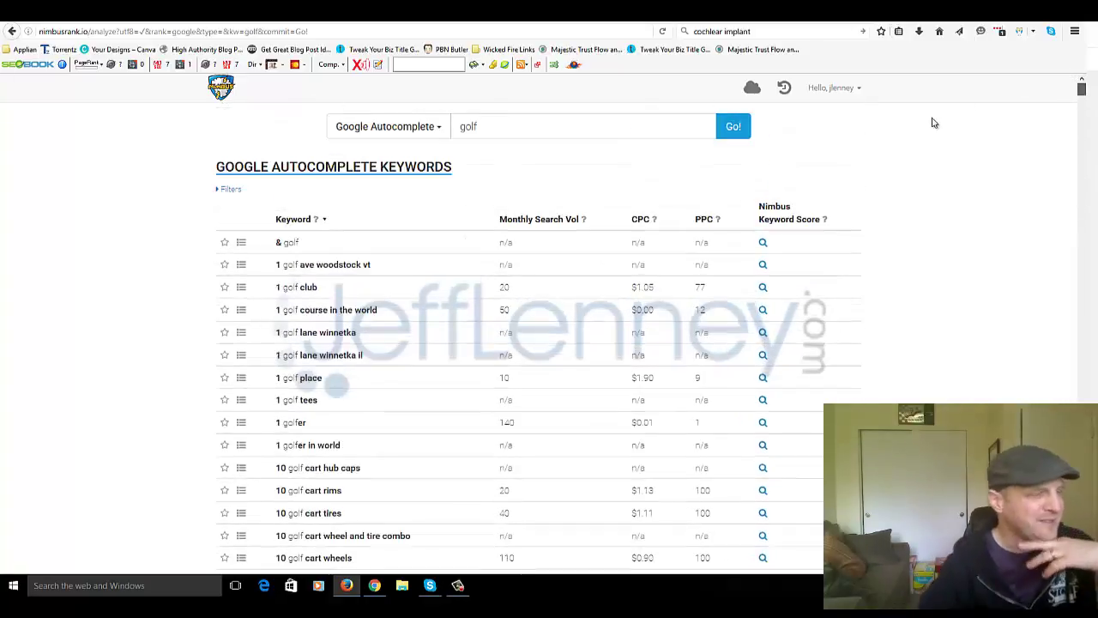
pyautogui.click(570, 220)
pyautogui.click(569, 220)
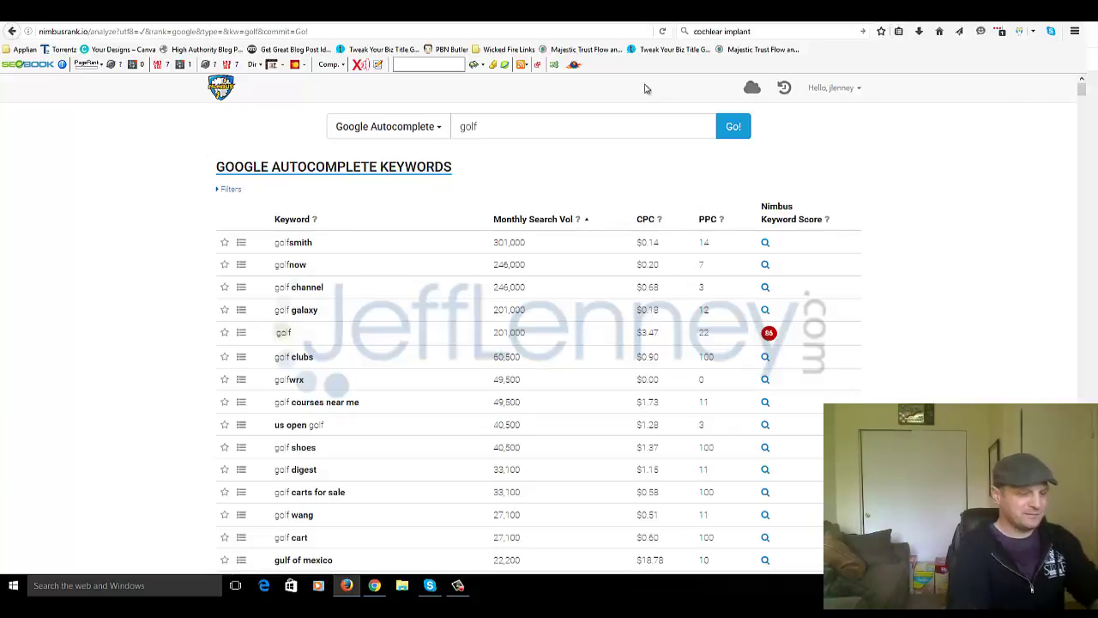
# Step: Extend the search term to "golf shoes", generate its Google Autocomplete keywords and sort them by highest monthly search volume
pyautogui.write('shoes')
pyautogui.press('Return')
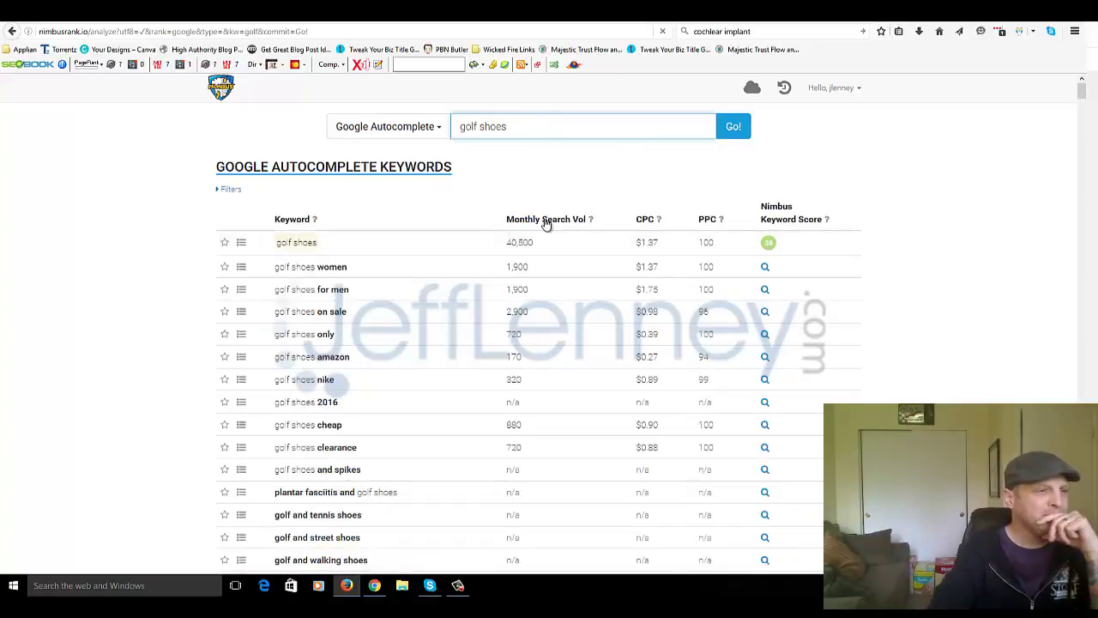
pyautogui.click(546, 220)
pyautogui.click(546, 220)
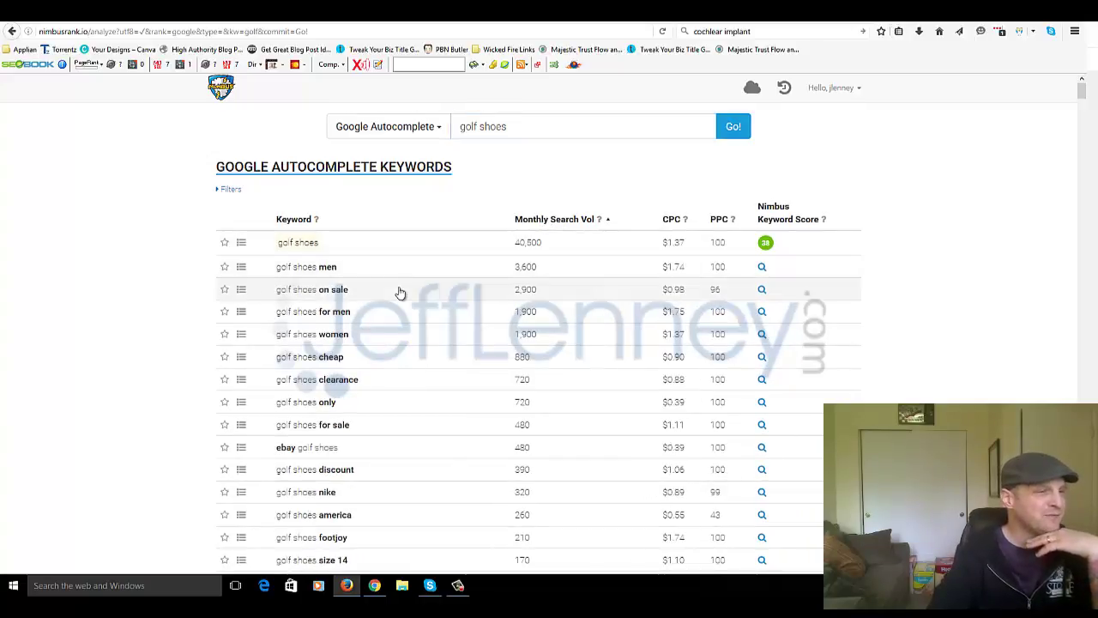
# Step: Generate eCommerce keyword ideas for "golf shoes", collapse the golf shoes analysis and sort the list by highest monthly search volume
pyautogui.click(420, 134)
pyautogui.click(356, 254)
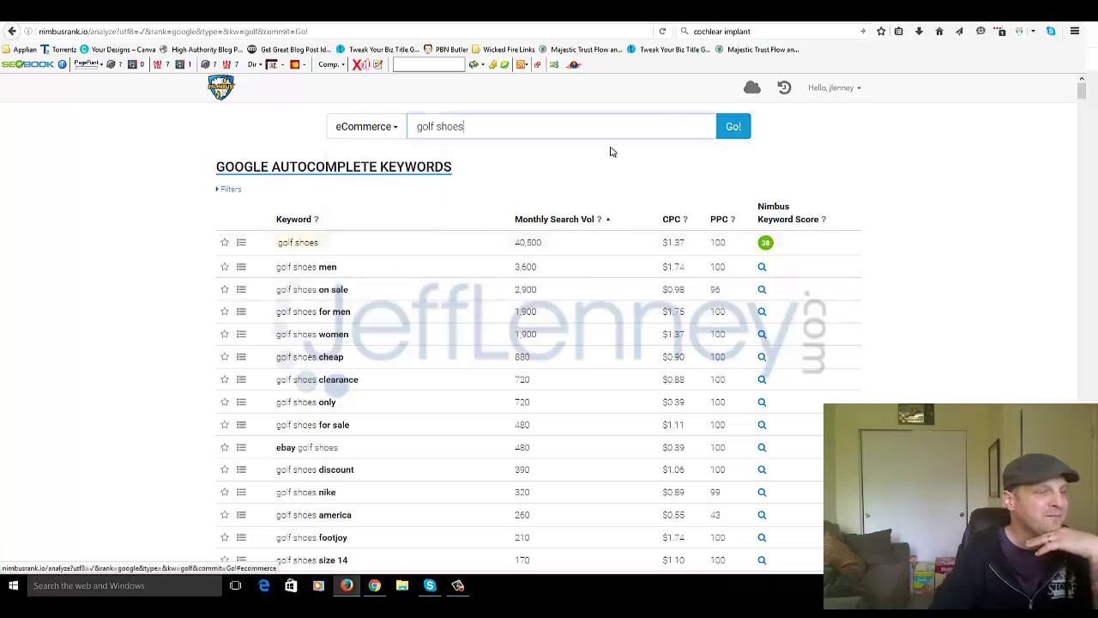
pyautogui.click(730, 128)
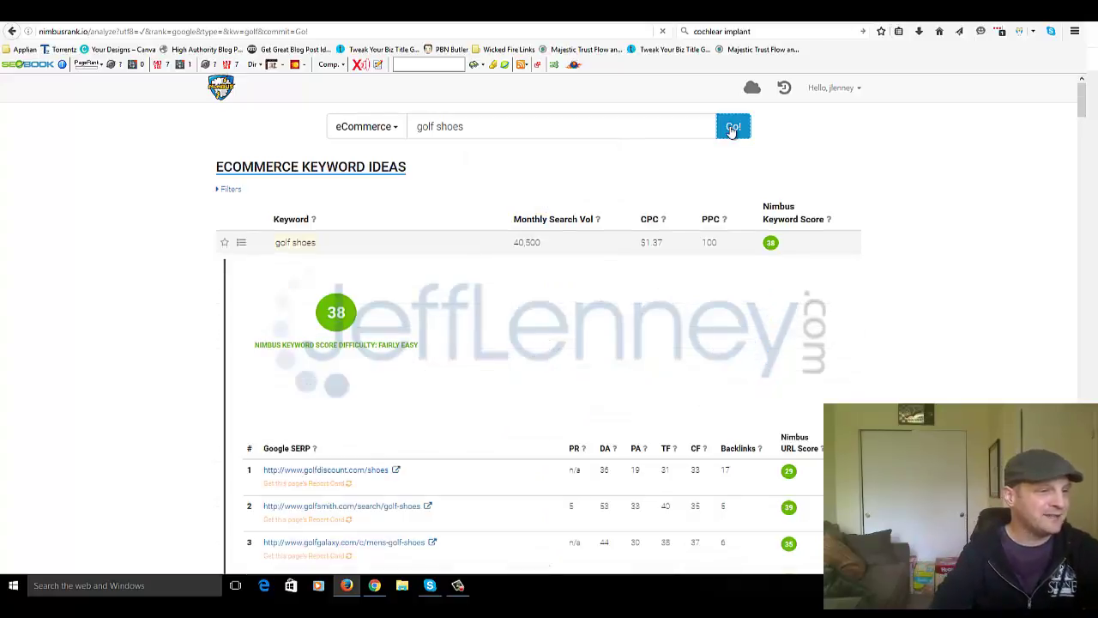
pyautogui.click(531, 244)
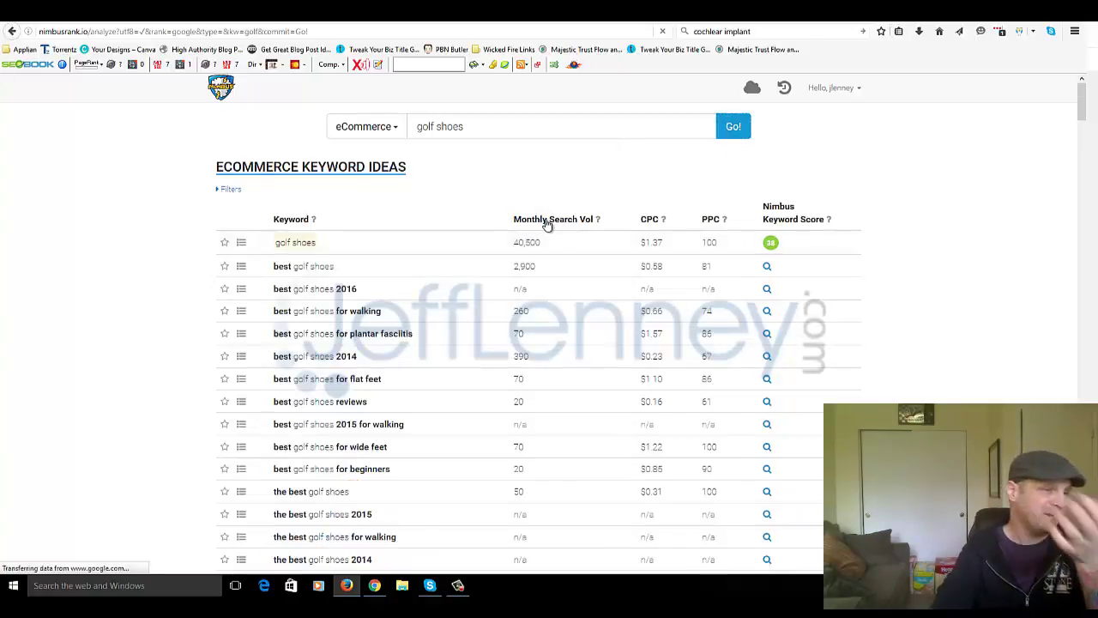
pyautogui.click(546, 221)
pyautogui.click(546, 222)
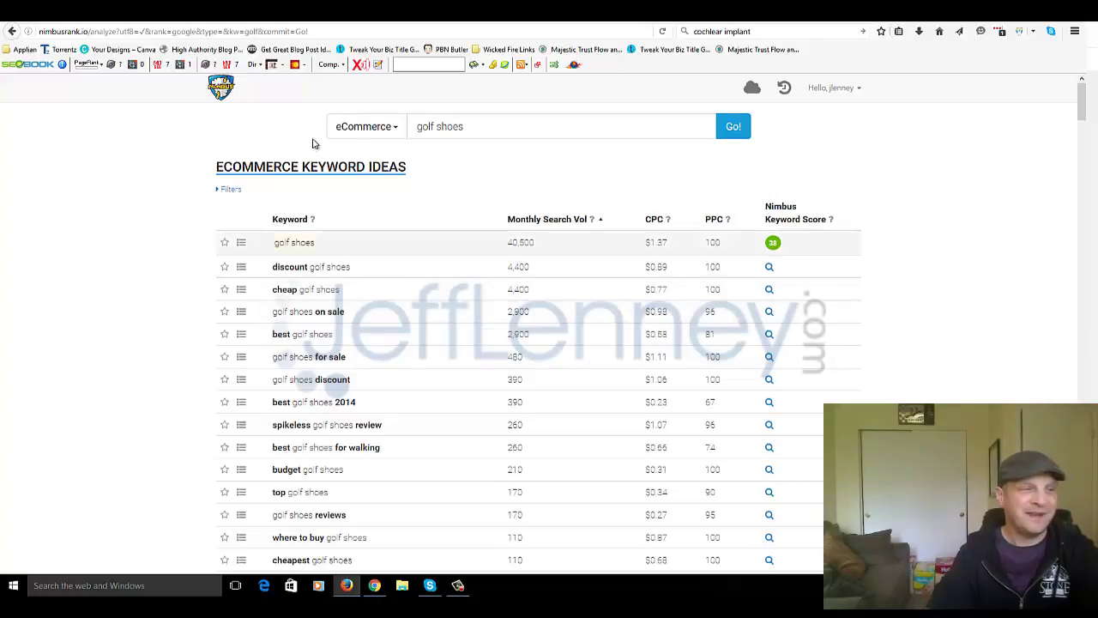
# Step: Generate YouTube Questions keywords for "golf shoes"
pyautogui.click(364, 129)
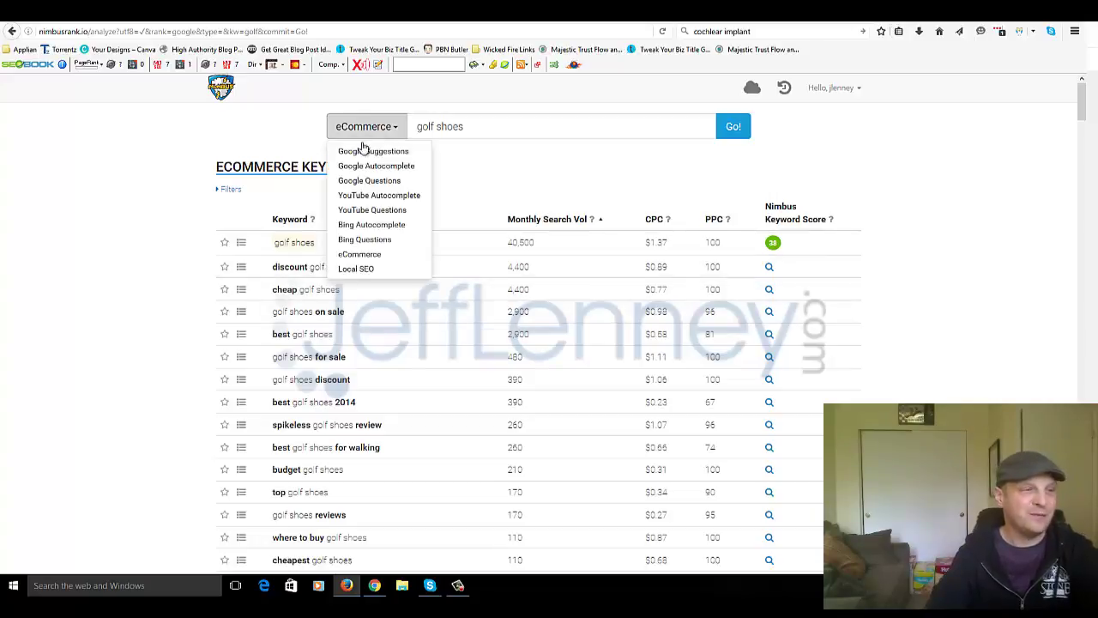
pyautogui.click(367, 210)
pyautogui.click(733, 128)
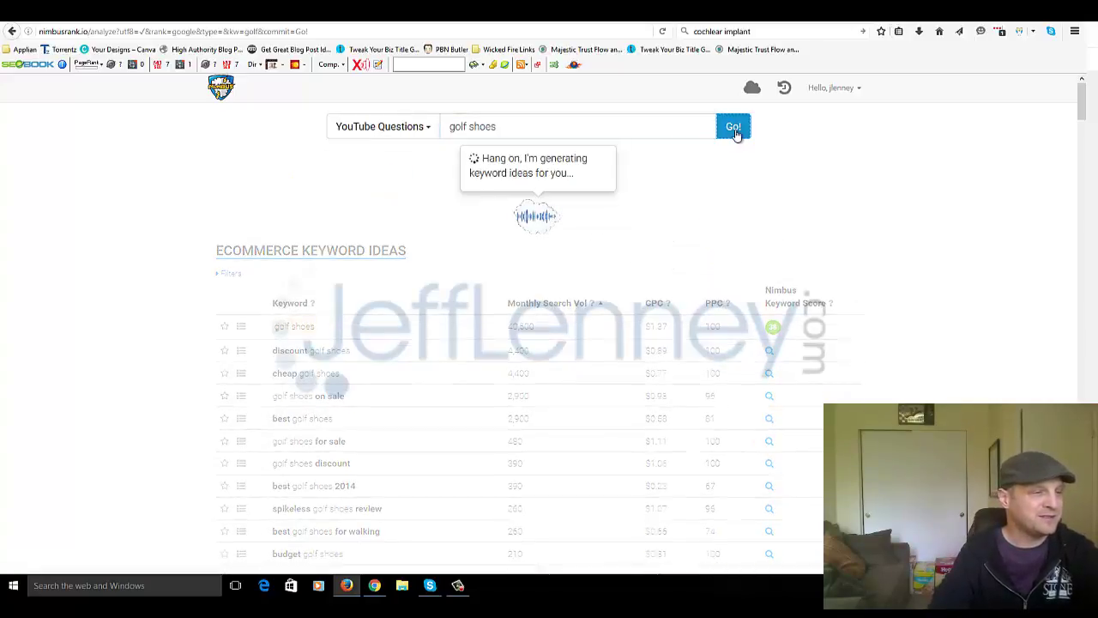